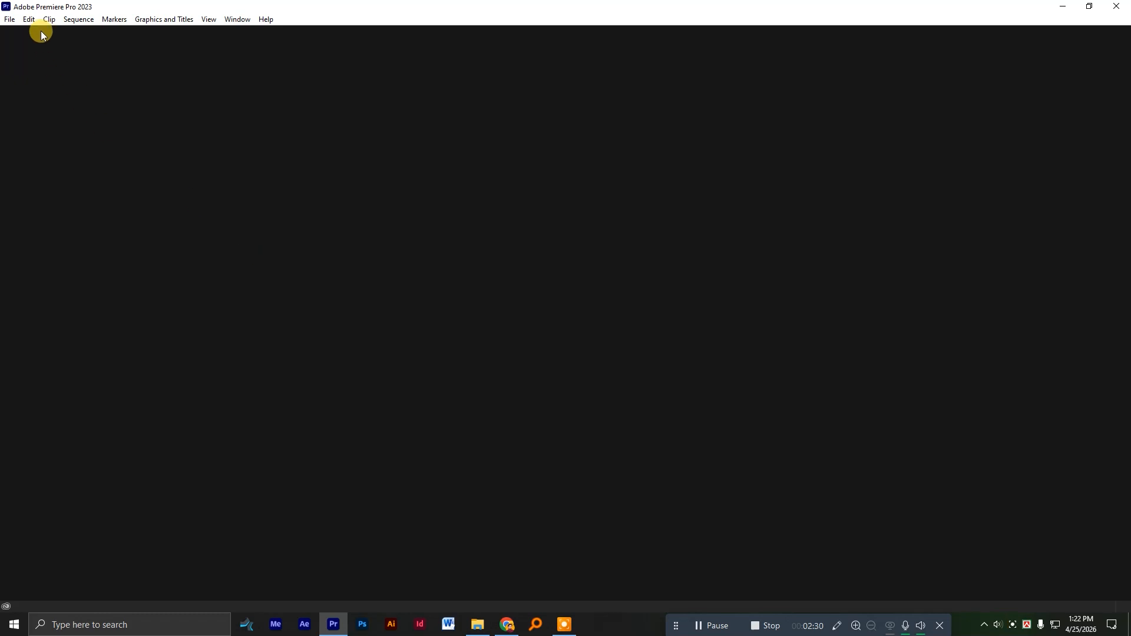
Create a new project named Class-1 in the default project location.
click(8, 19)
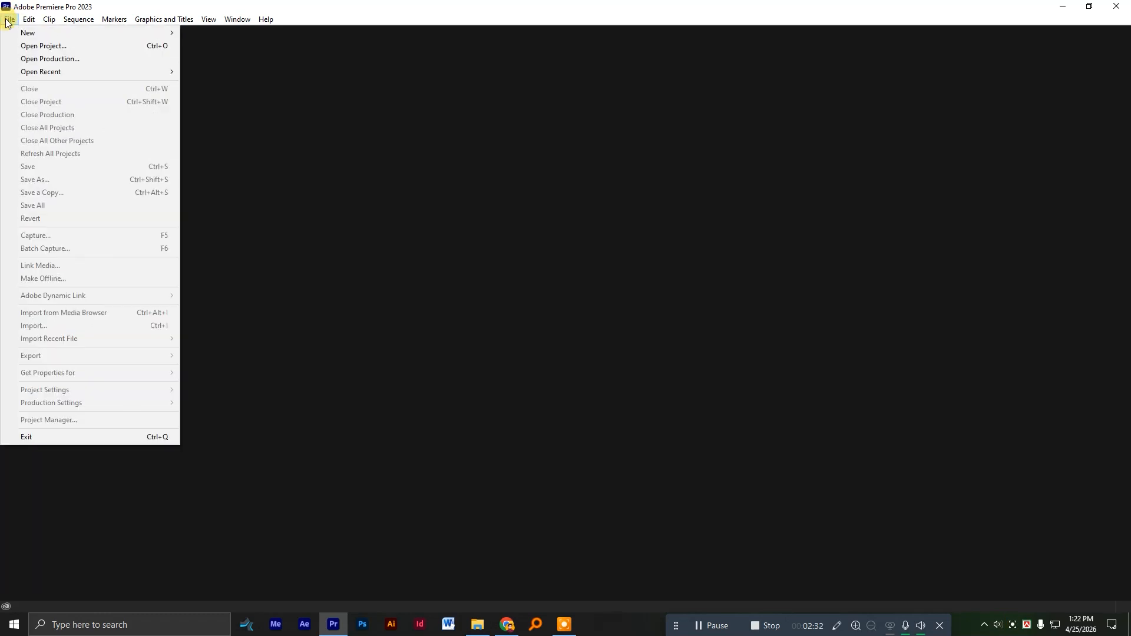
mouse_move(12, 33)
click(227, 34)
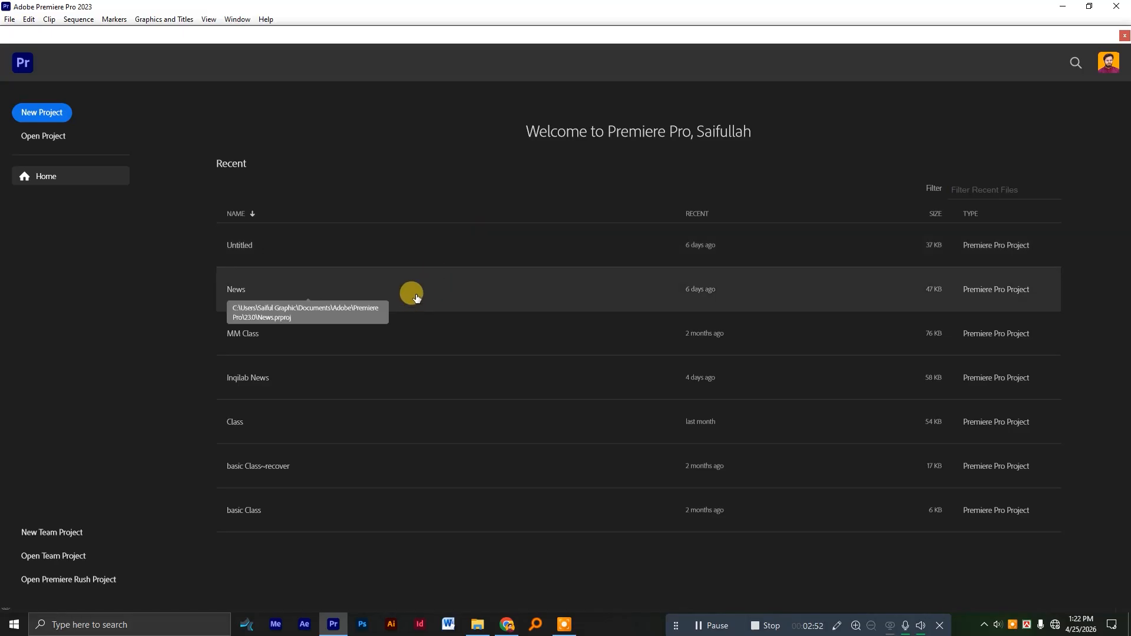
click(48, 114)
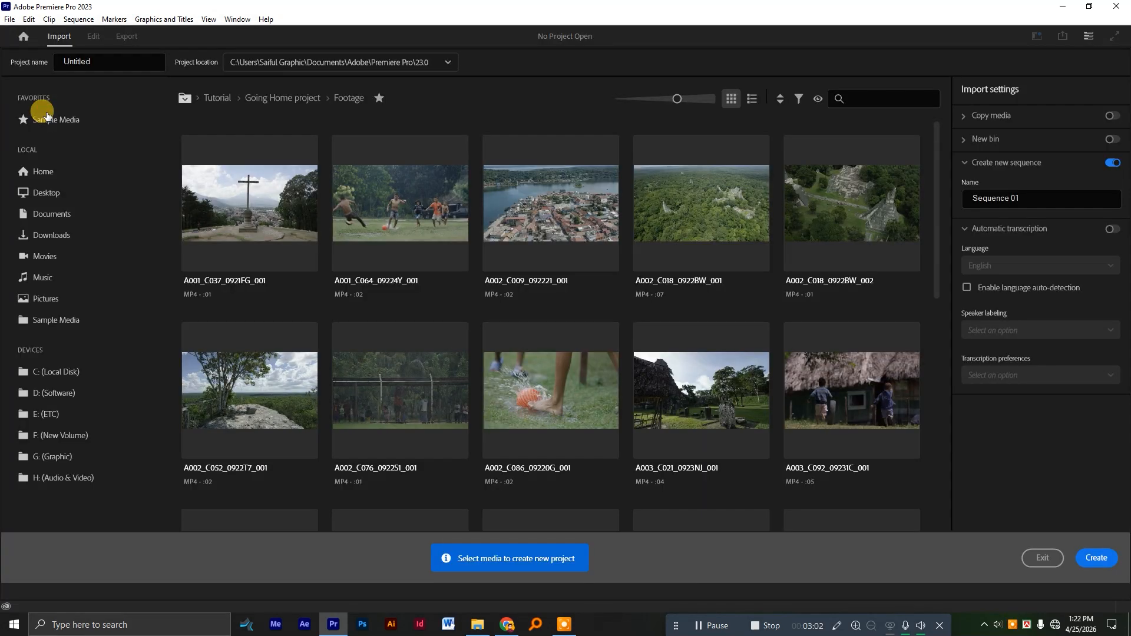
click(96, 59)
drag(108, 62, 31, 57)
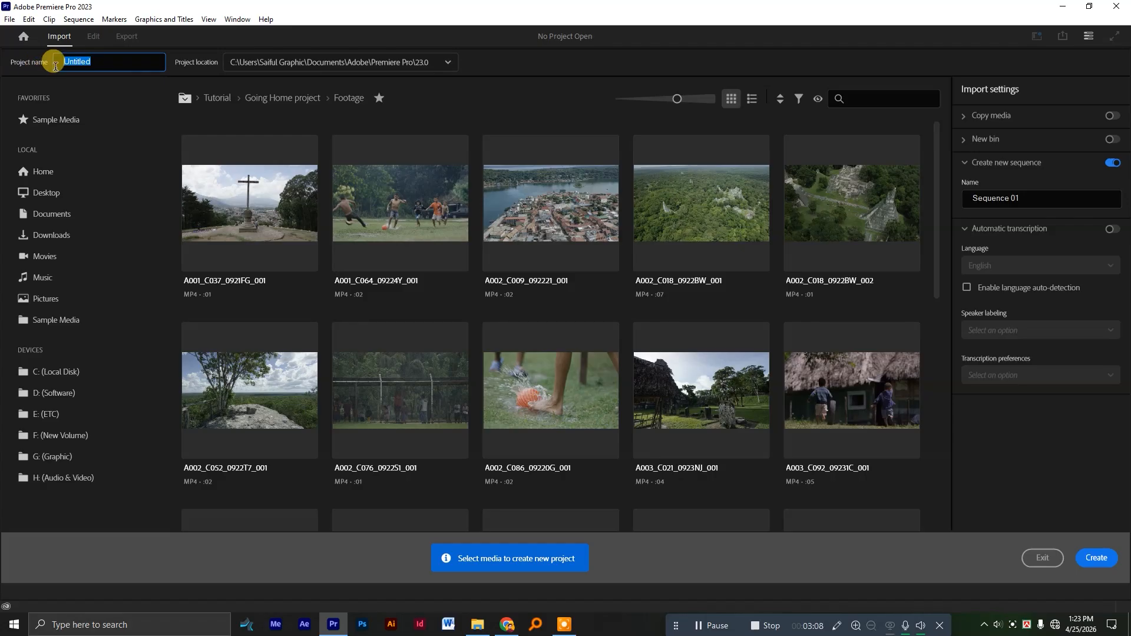
text(Class)
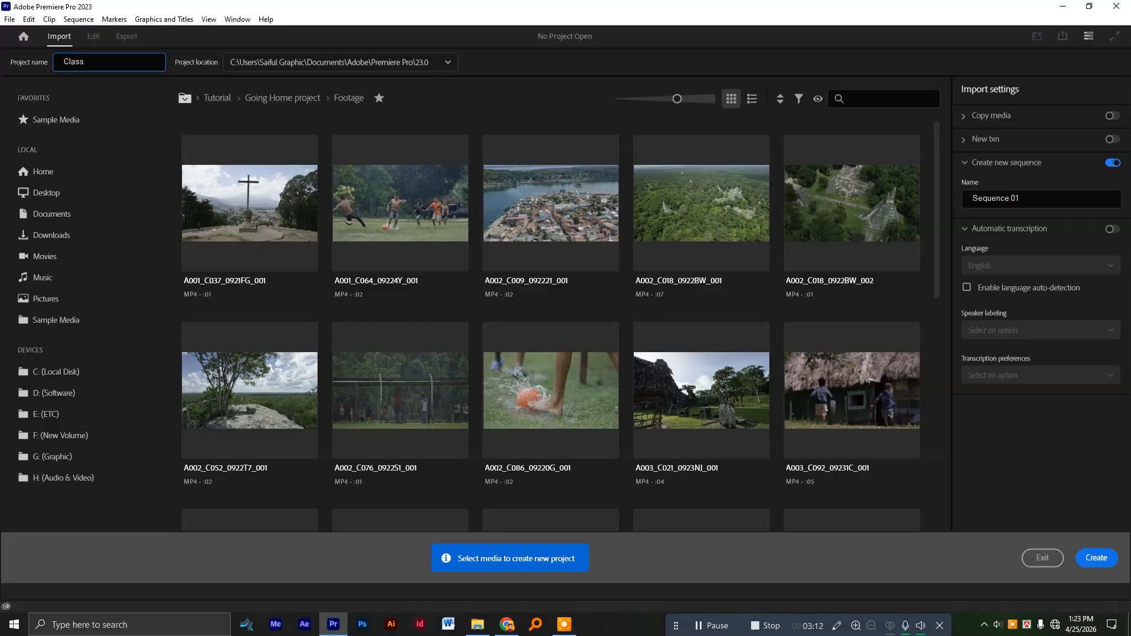
text(-1)
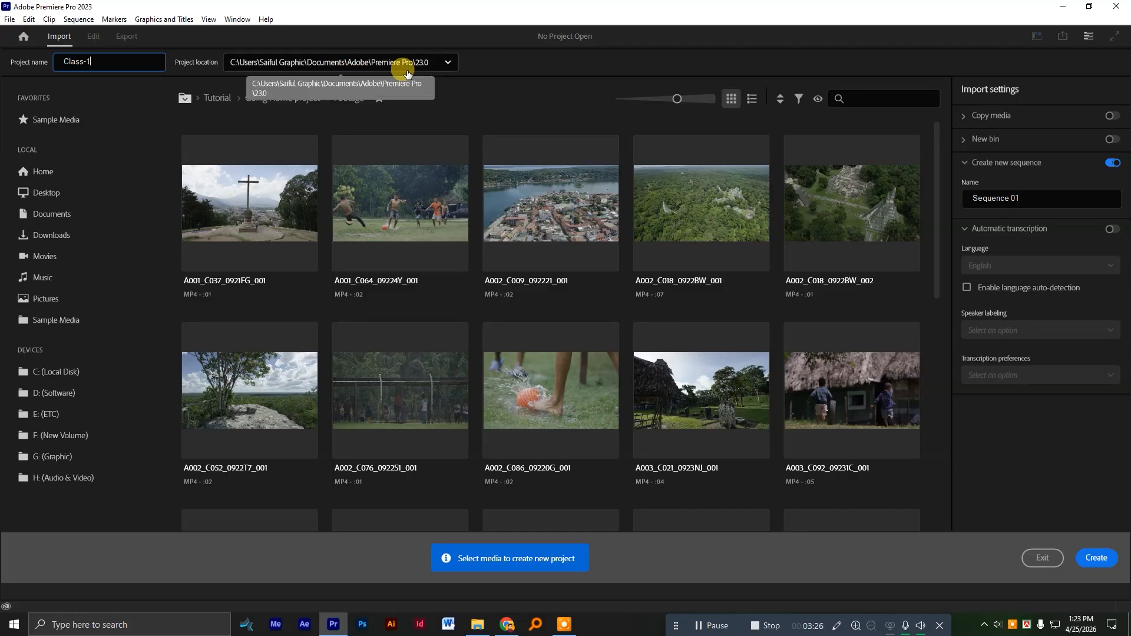
click(1101, 559)
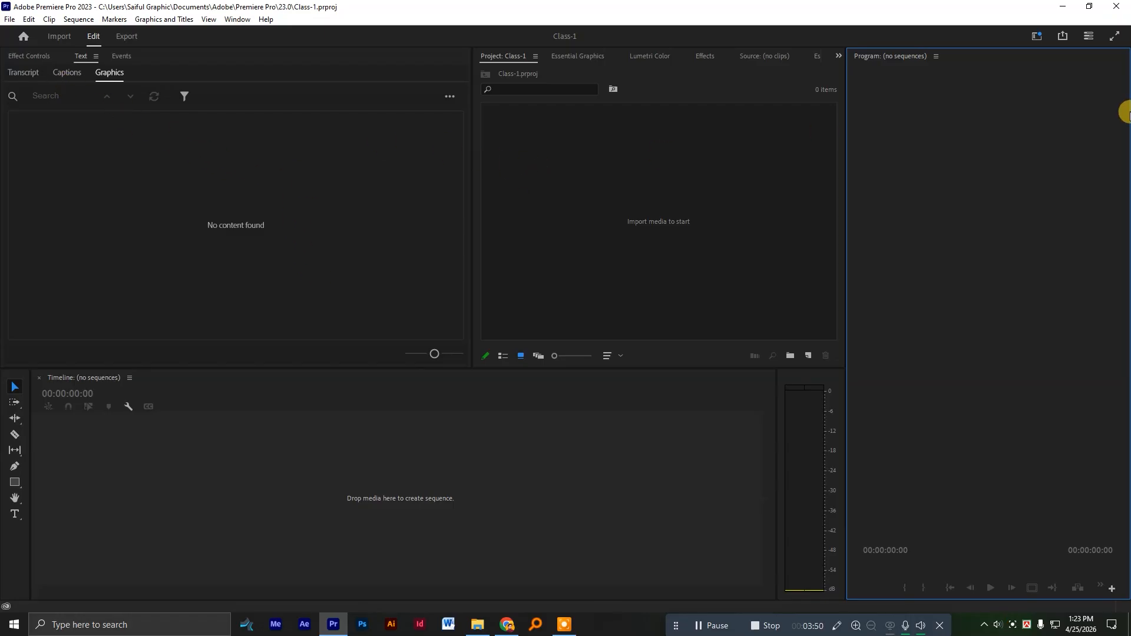
Compare the layouts of the Editing, Color and Vertical workspaces, finishing on the Vertical workspace.
click(1040, 44)
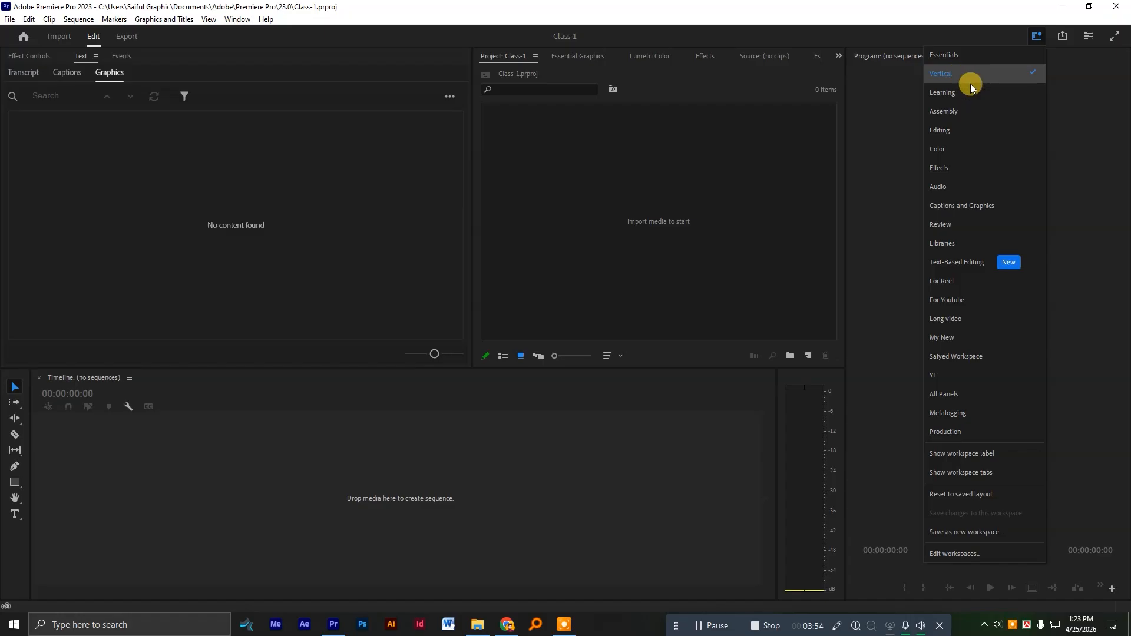
click(963, 133)
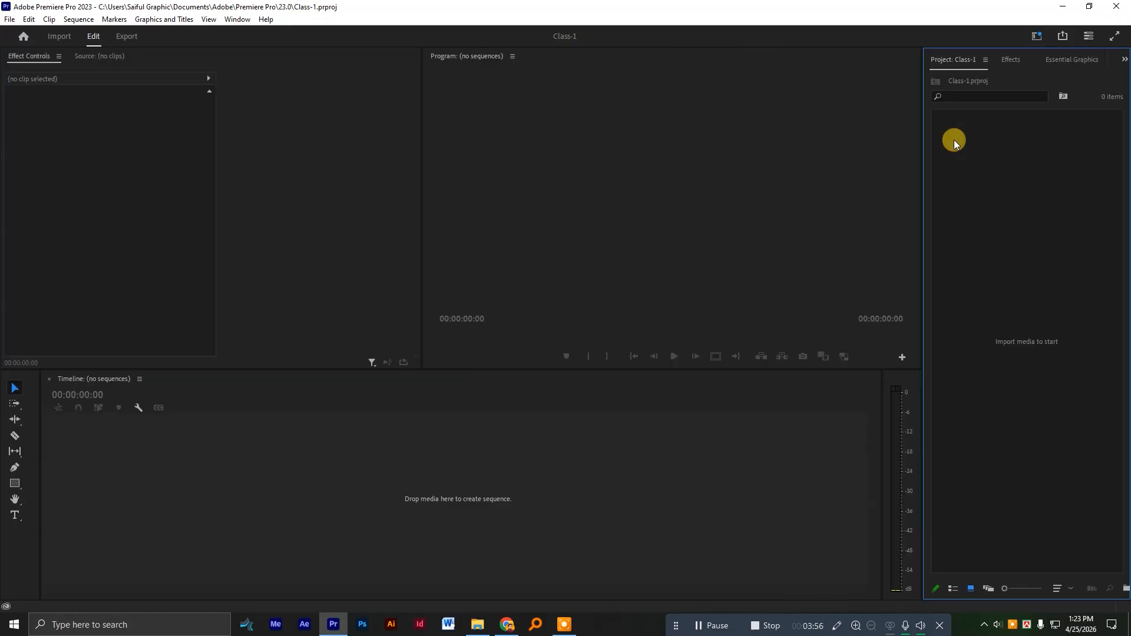
click(1036, 36)
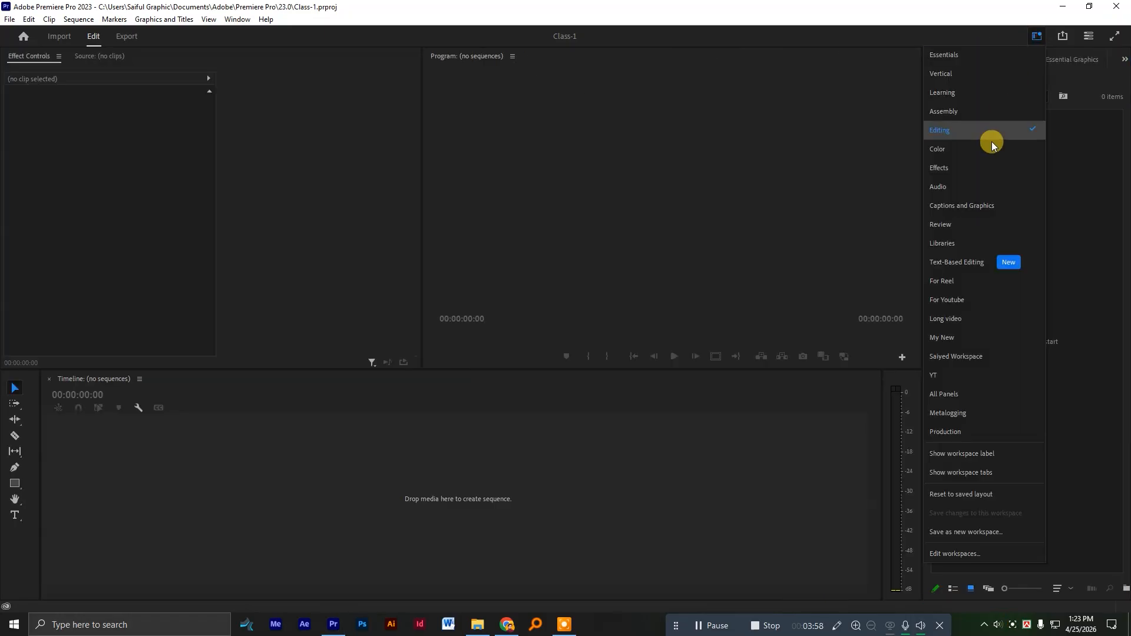
click(987, 157)
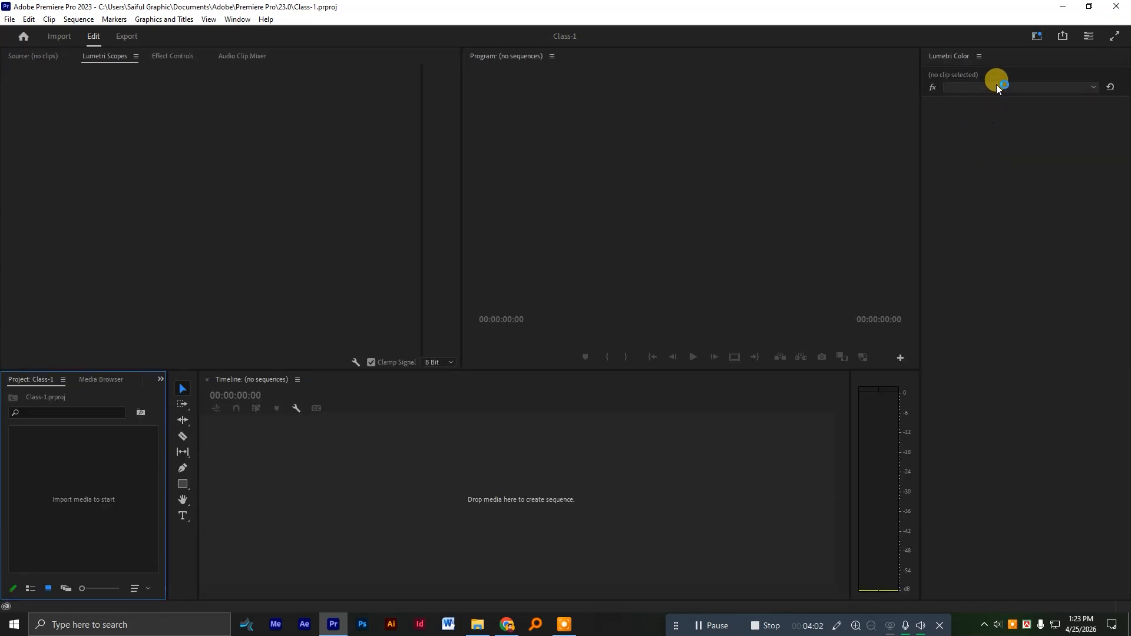
click(1036, 36)
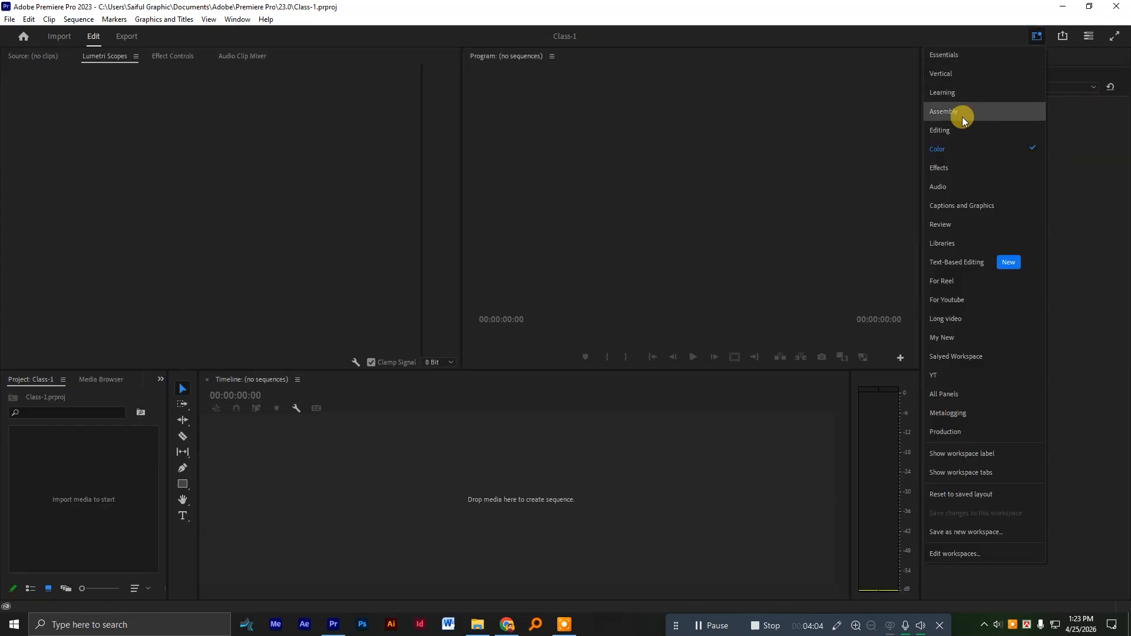
click(954, 131)
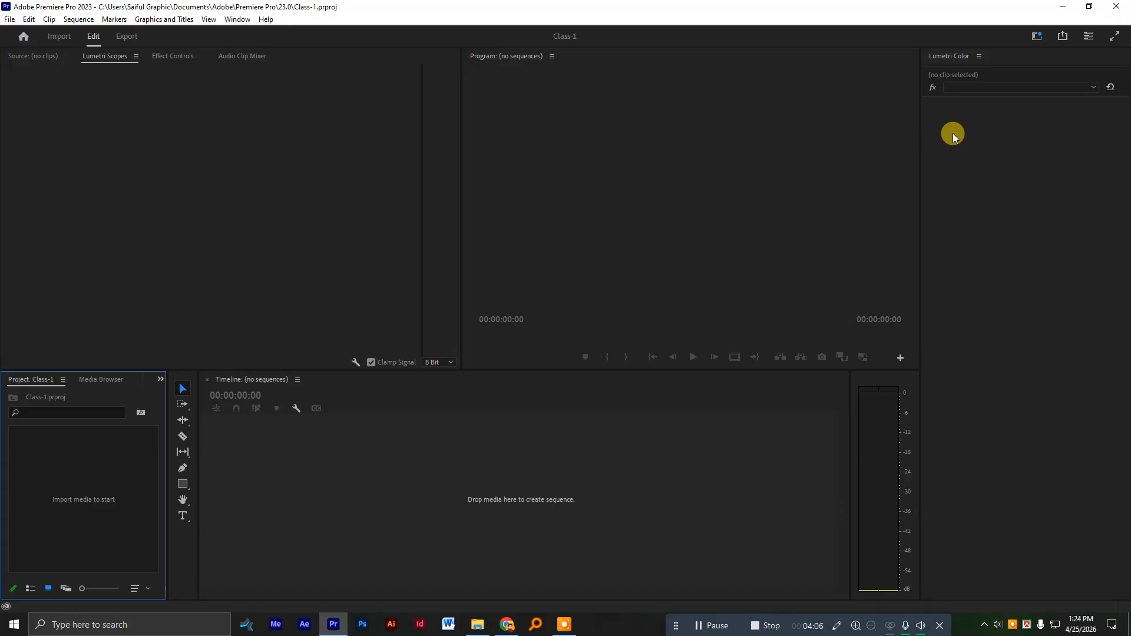
click(1036, 38)
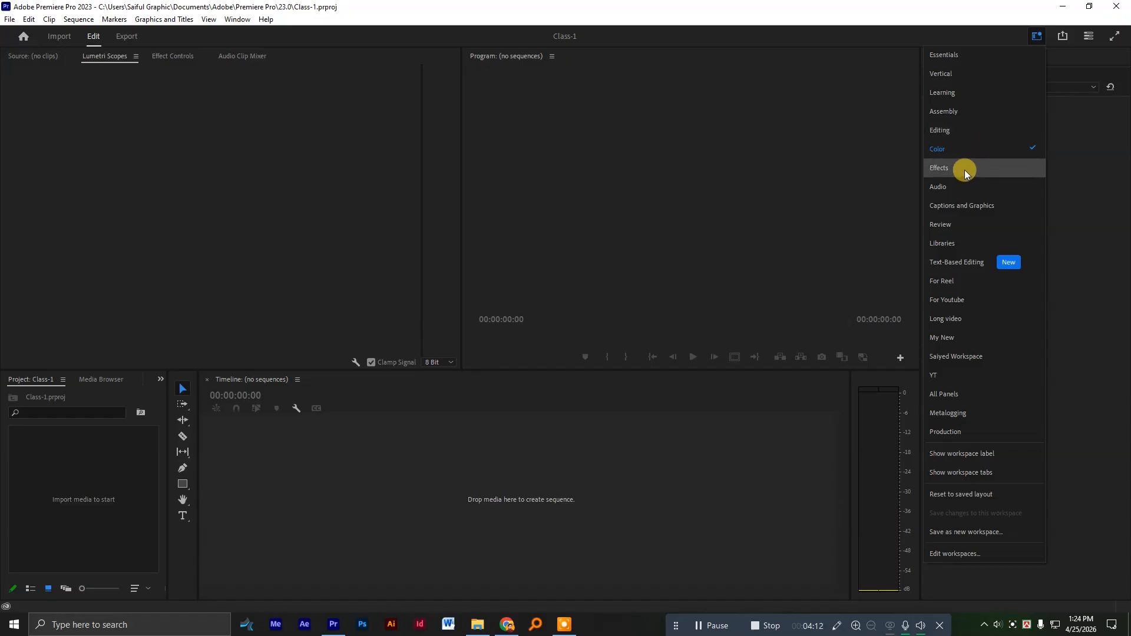
click(981, 73)
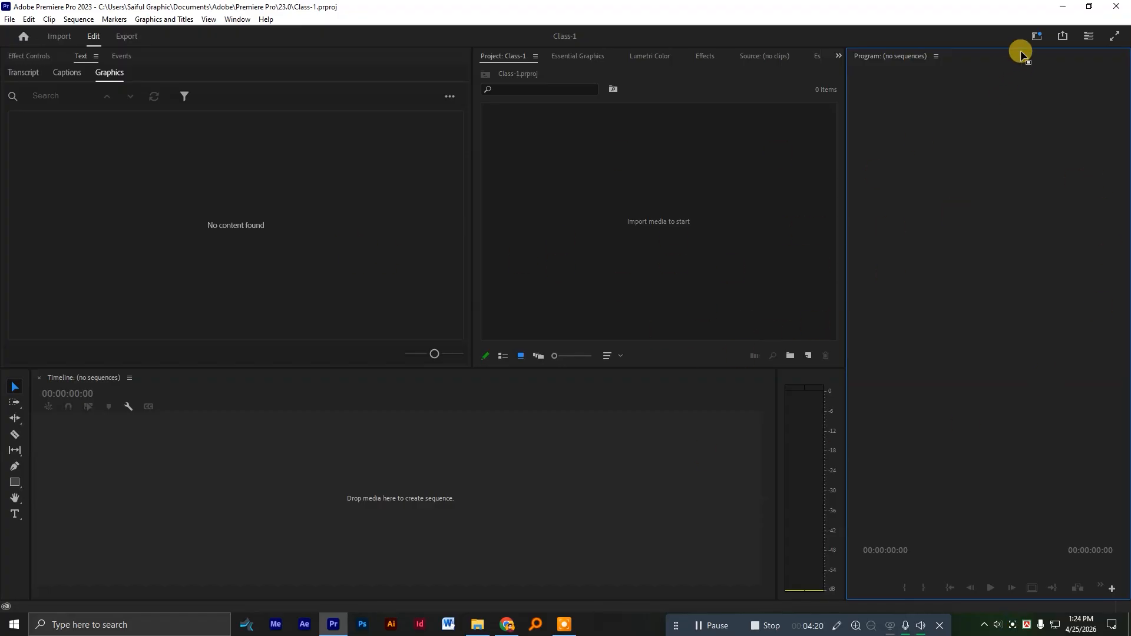
click(1037, 36)
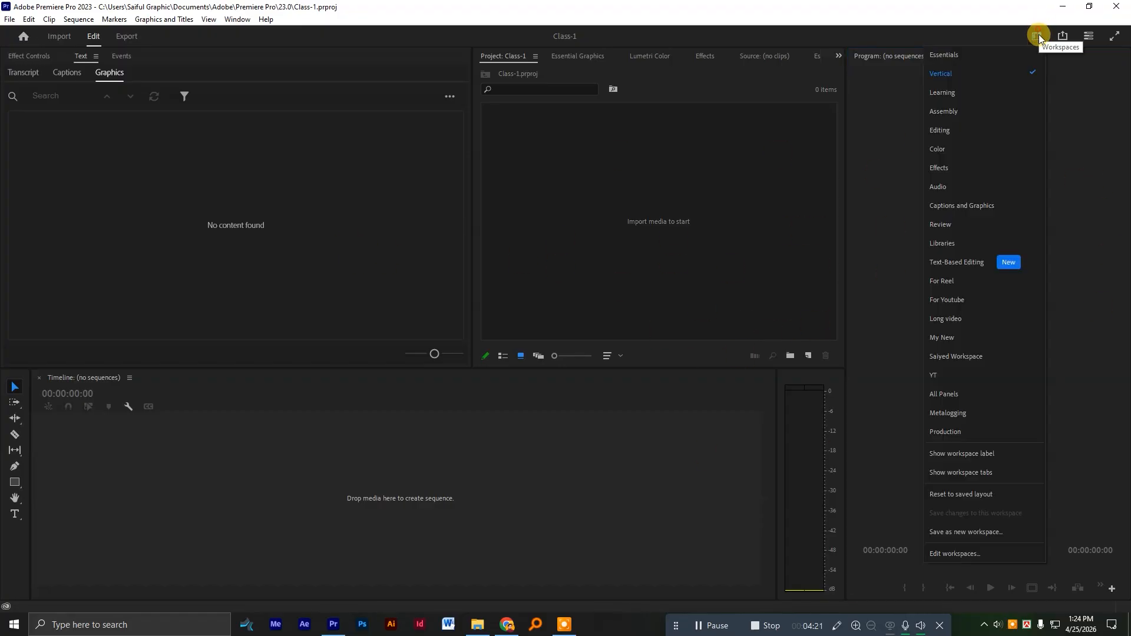
click(968, 136)
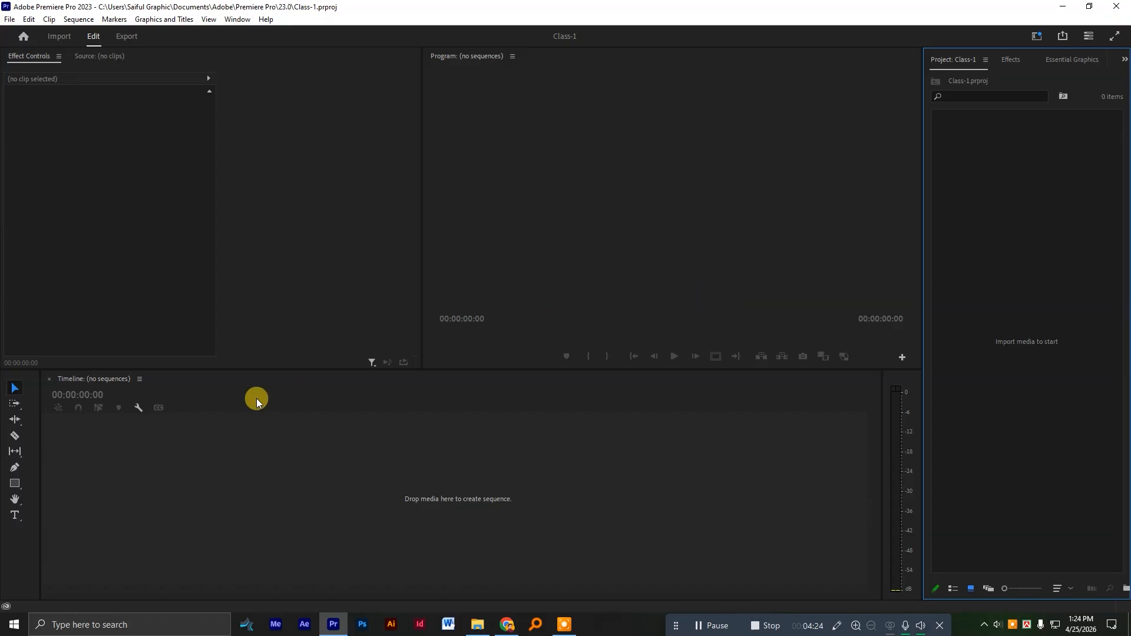
click(1036, 36)
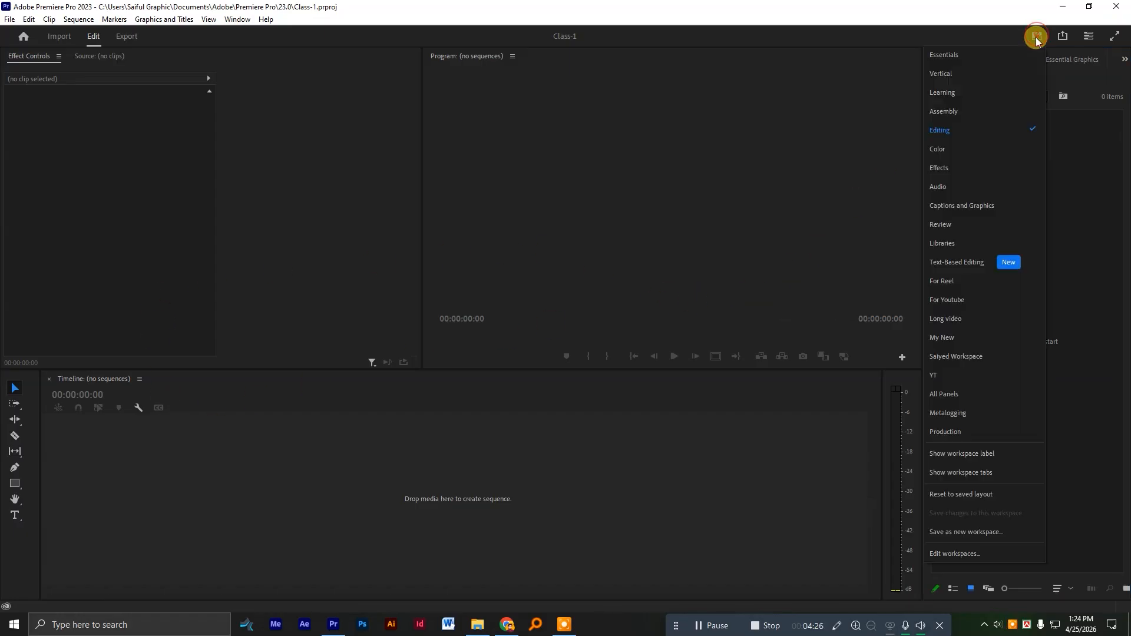
click(977, 82)
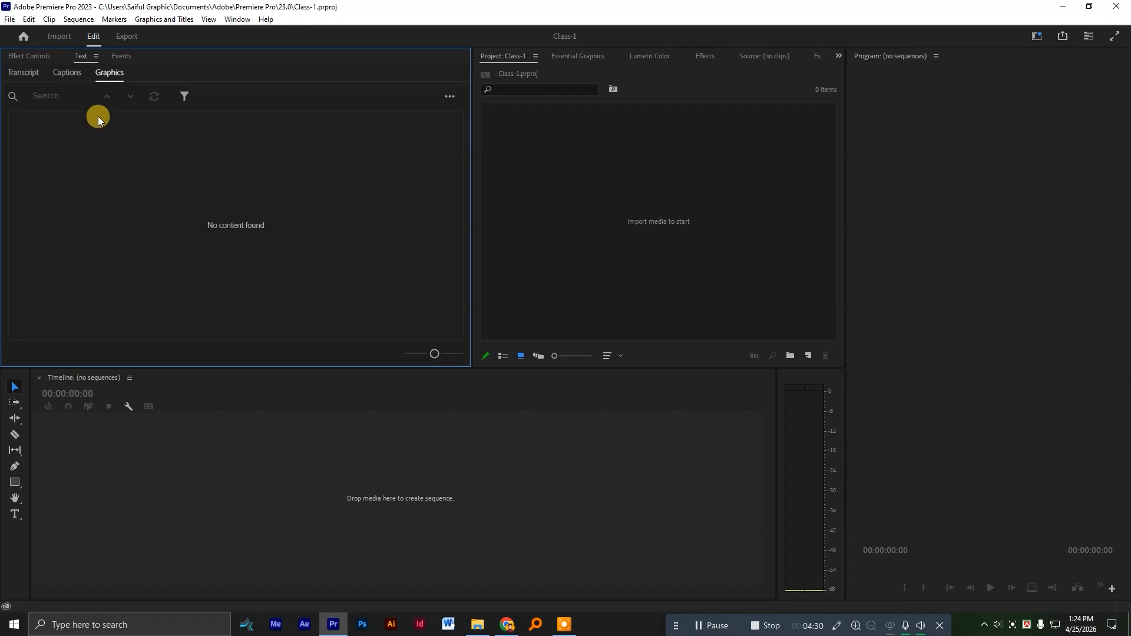
Dock the Project panel in the group with Effect Controls, Text and Events, and place it first in that group.
click(566, 178)
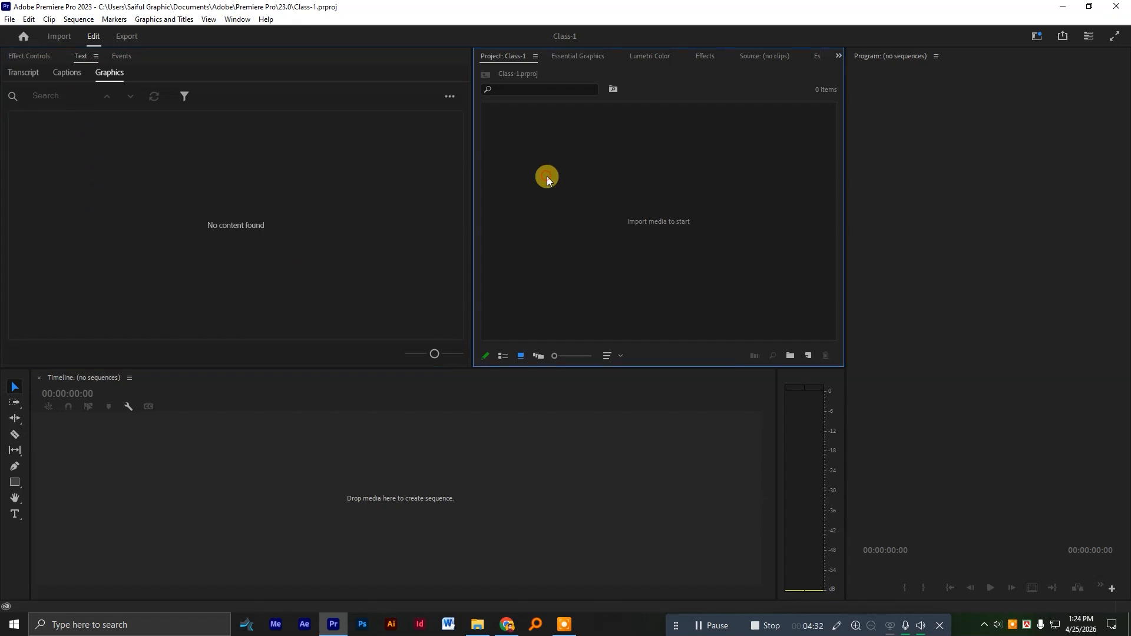
drag(511, 56, 190, 59)
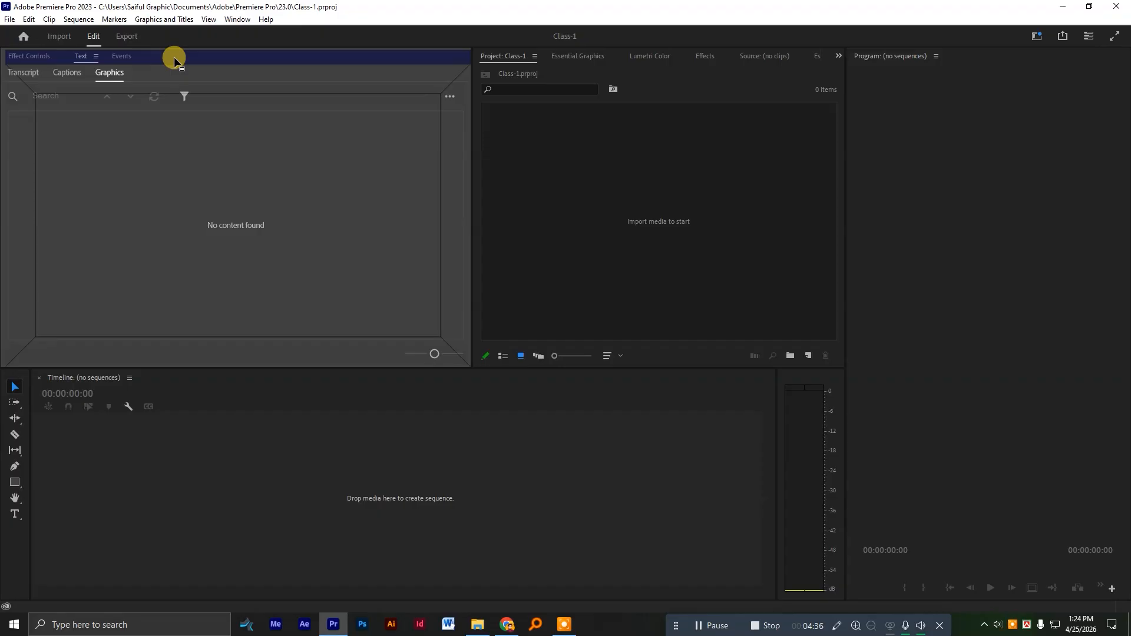
drag(324, 54, 515, 55)
drag(445, 57, 319, 65)
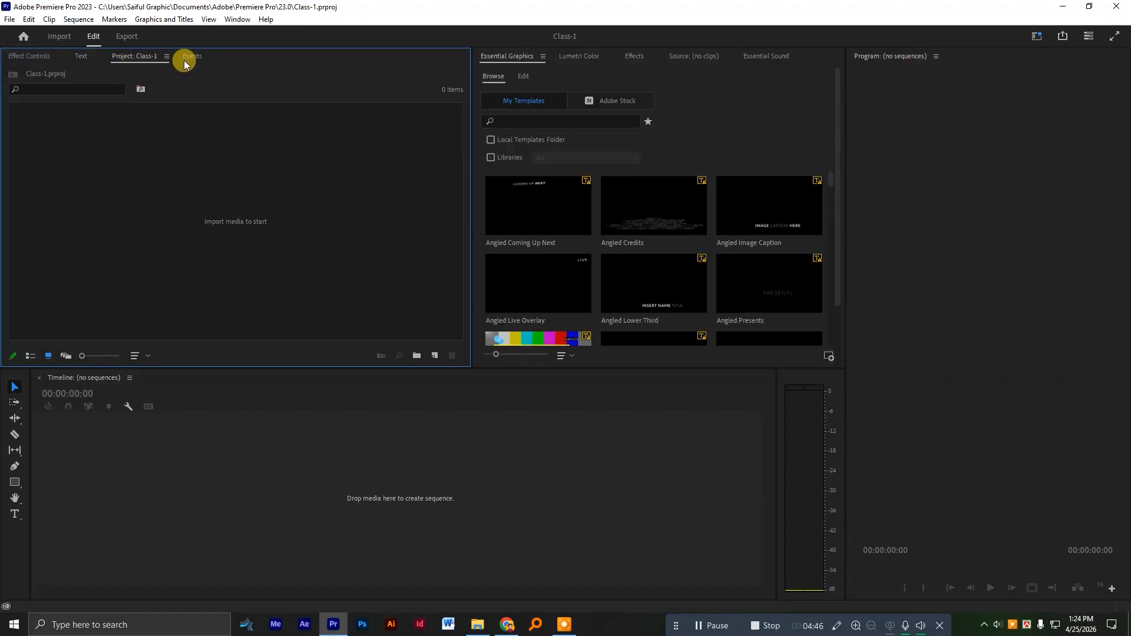
click(88, 56)
click(150, 55)
drag(135, 56, 38, 49)
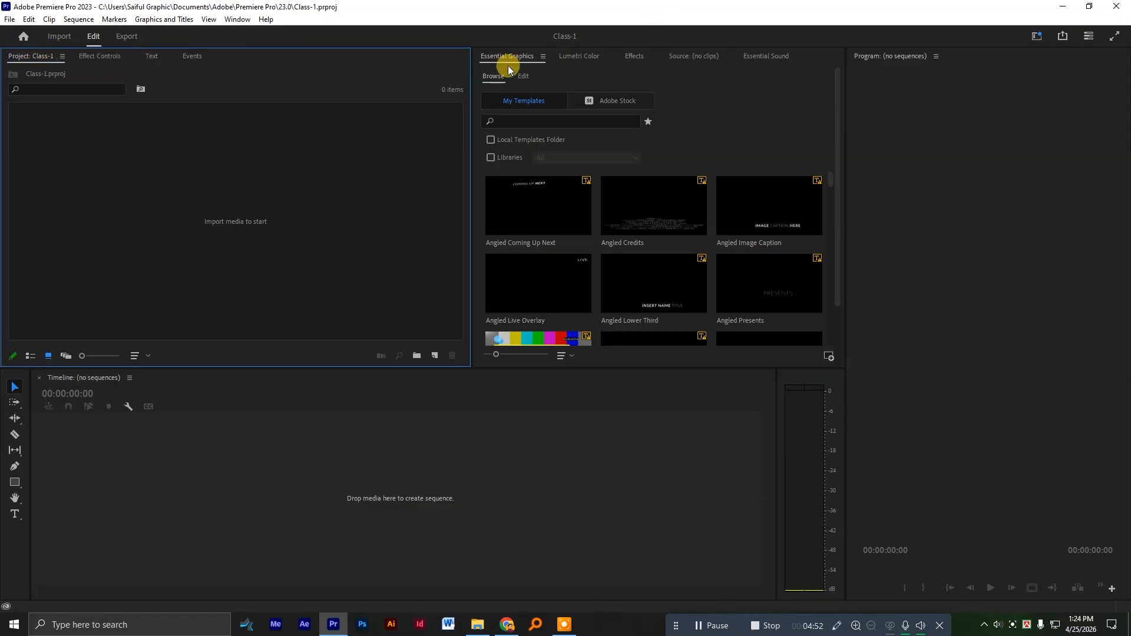
Look over the Source monitor, Program monitor, Essential Graphics templates and the empty Project panel.
click(695, 59)
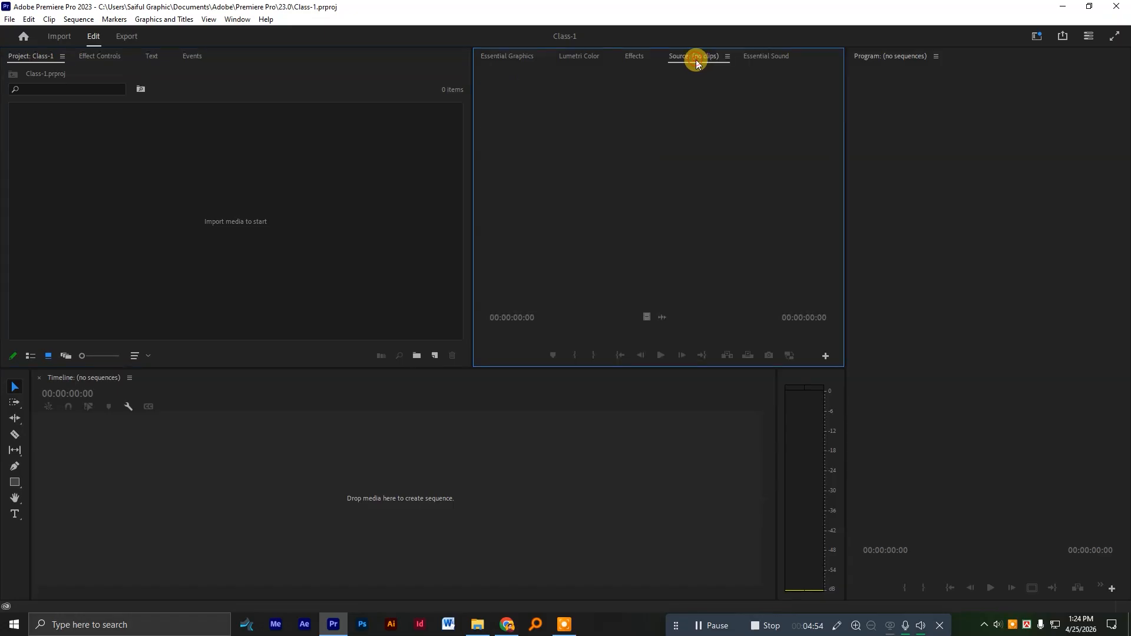
click(857, 55)
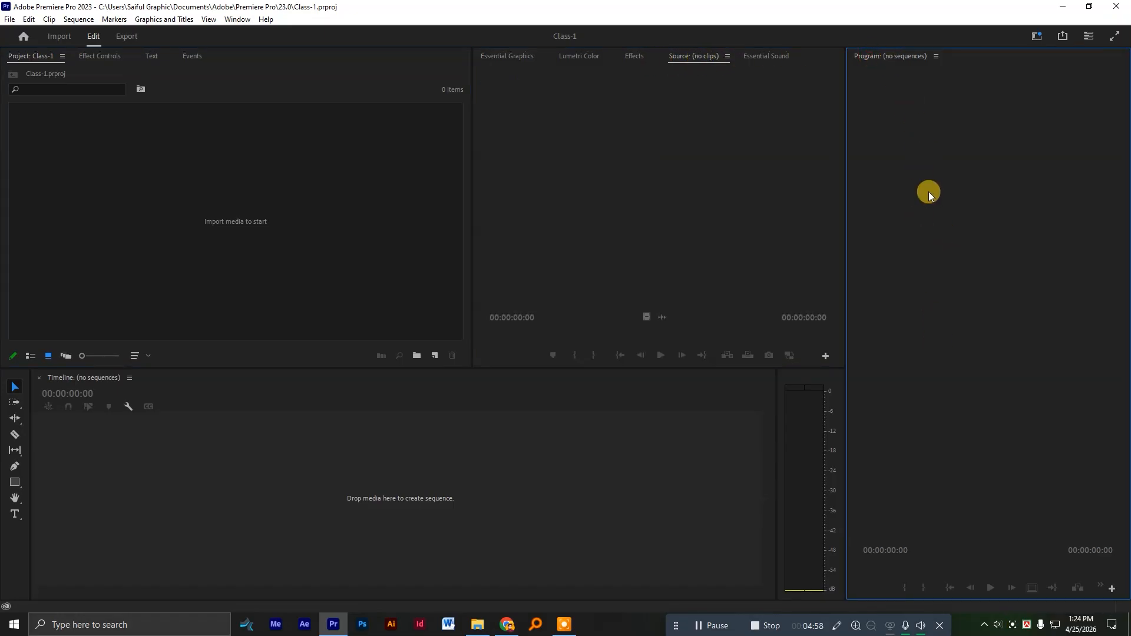
click(513, 58)
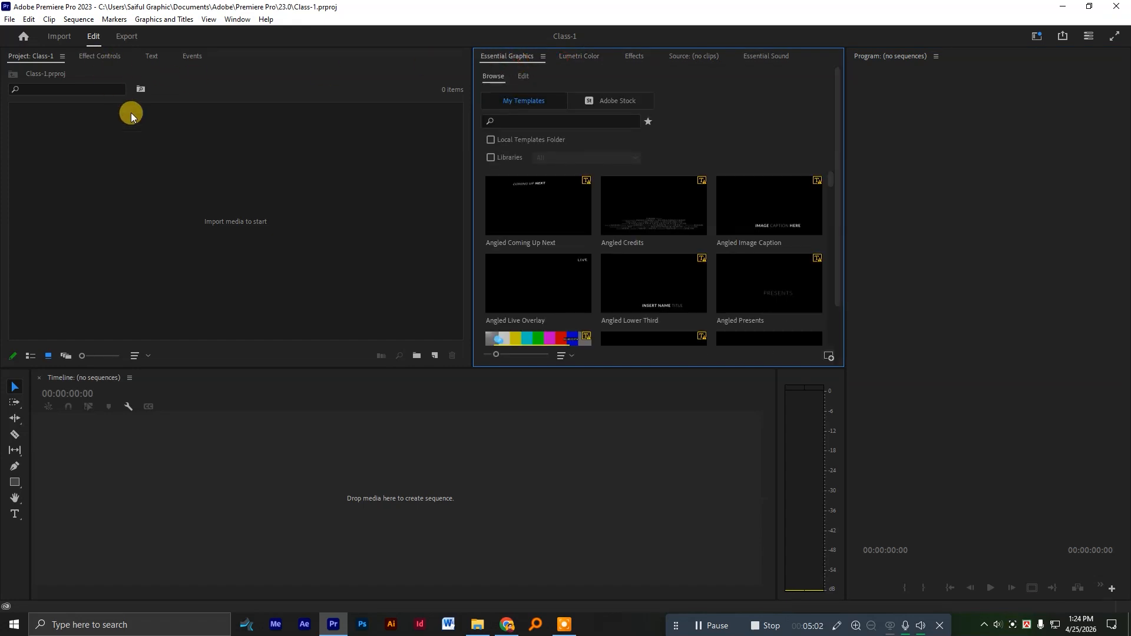
click(41, 62)
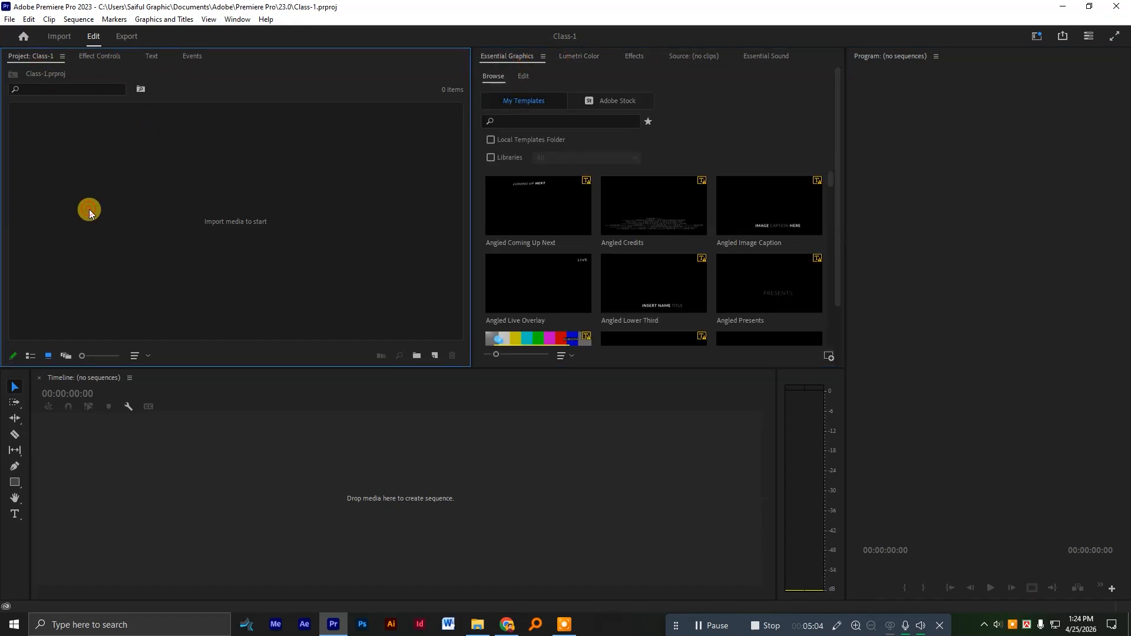
click(1004, 197)
click(212, 224)
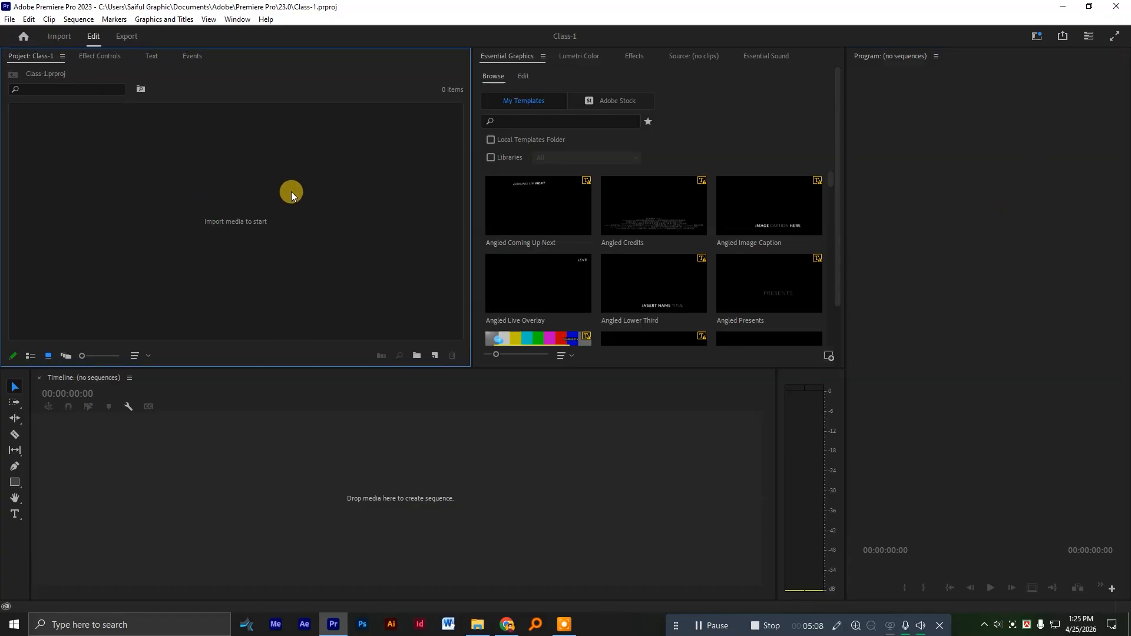
Browse the sequence presets in the Digital SLR, DVCPROHD and HDV groups, and close New Sequence without creating anything.
click(435, 356)
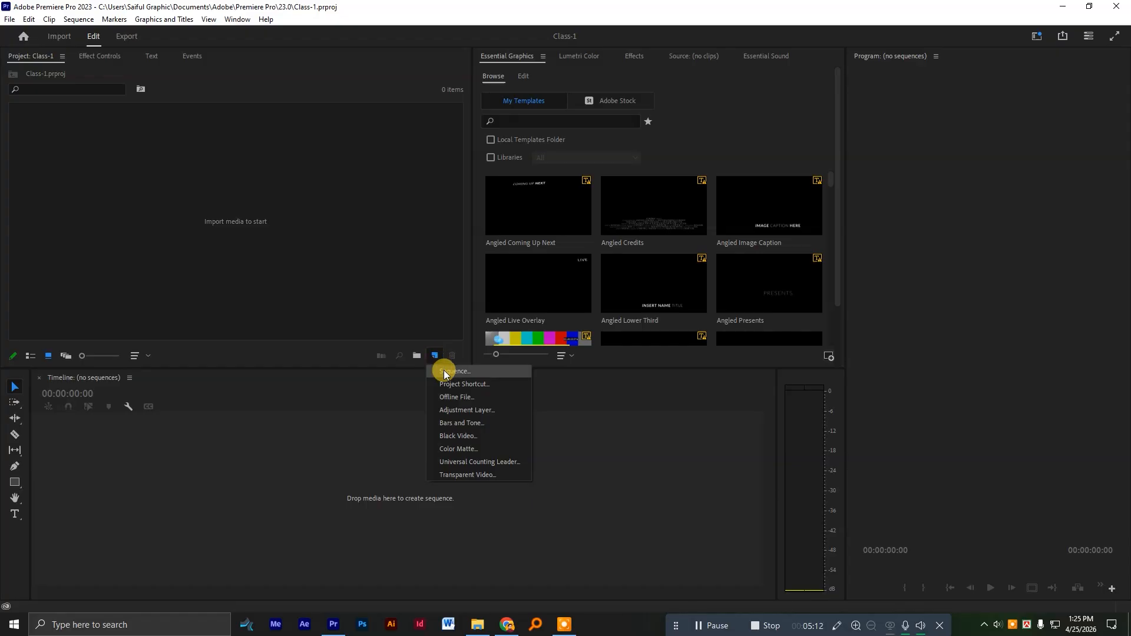
click(444, 371)
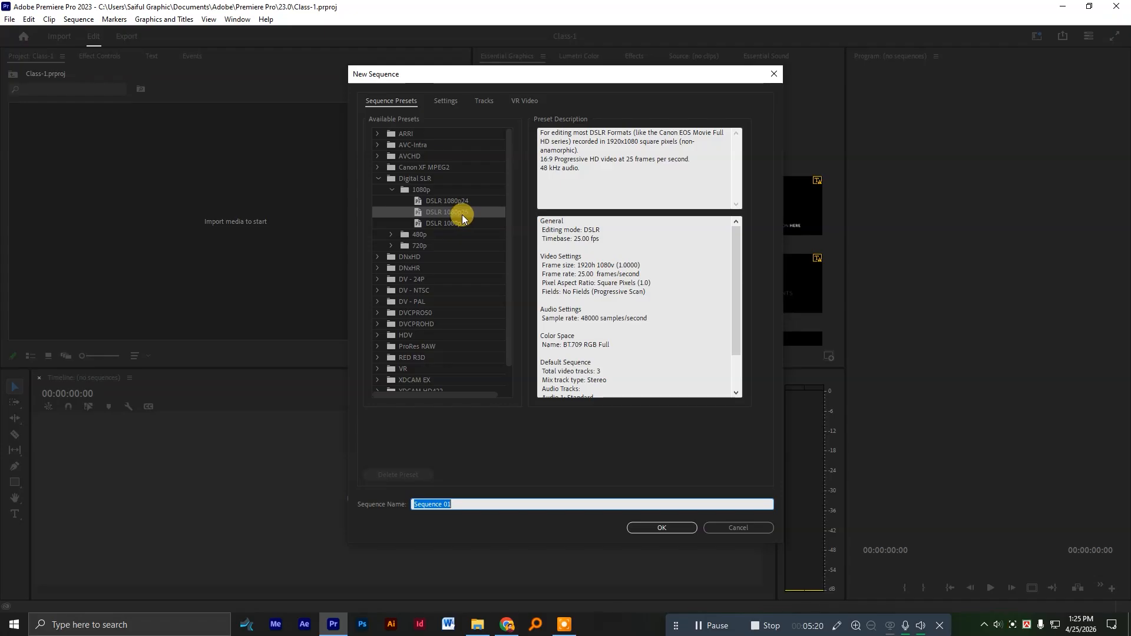
click(391, 190)
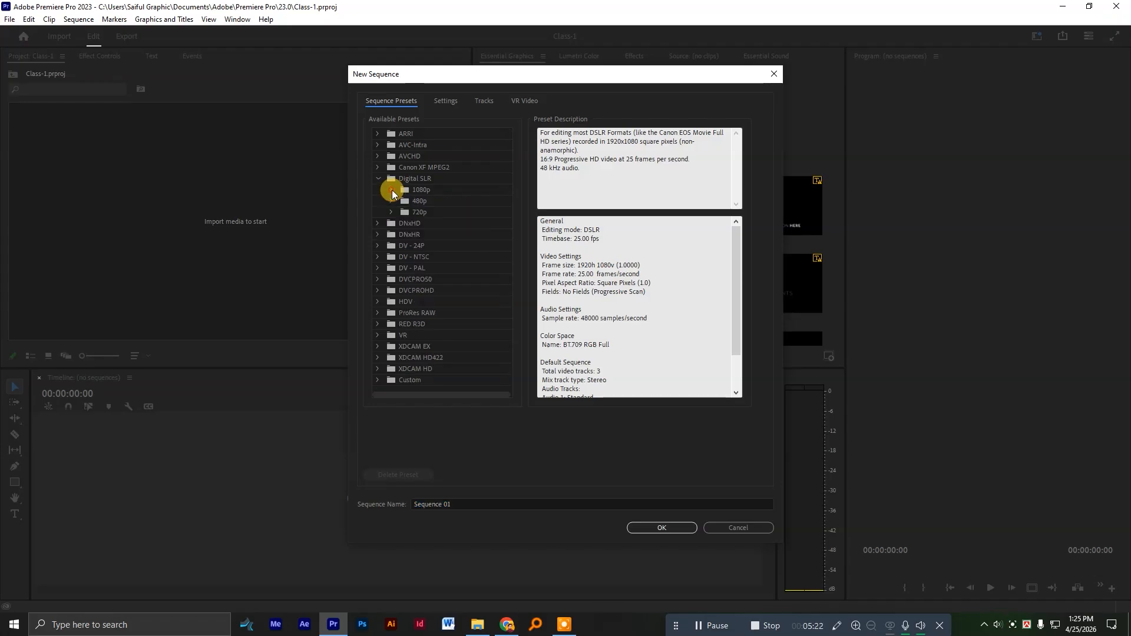
click(377, 179)
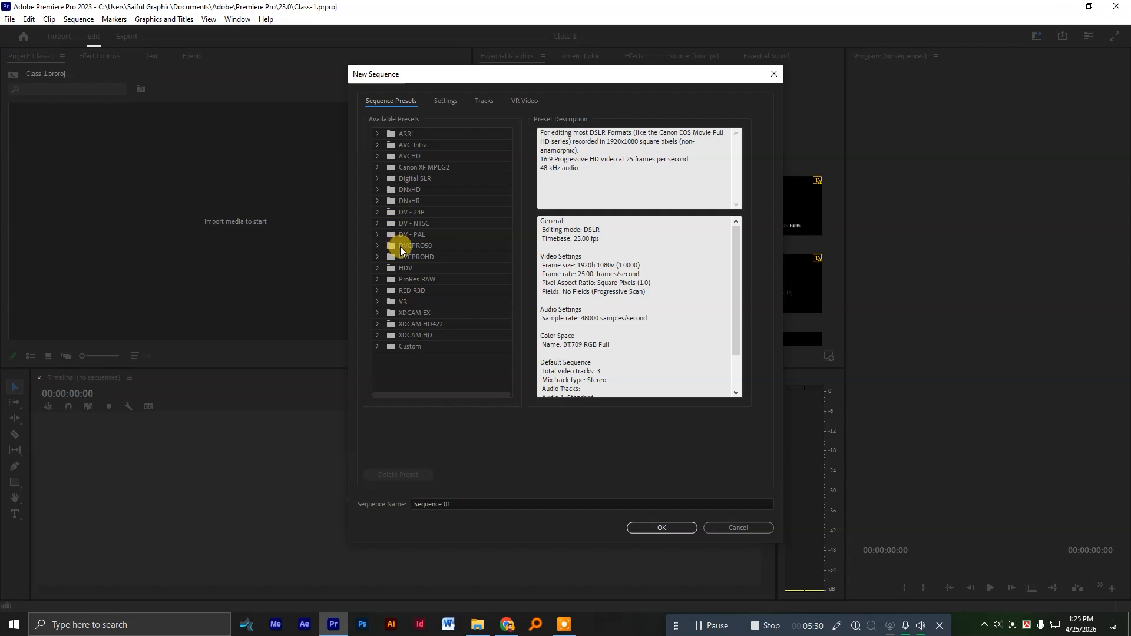
click(377, 256)
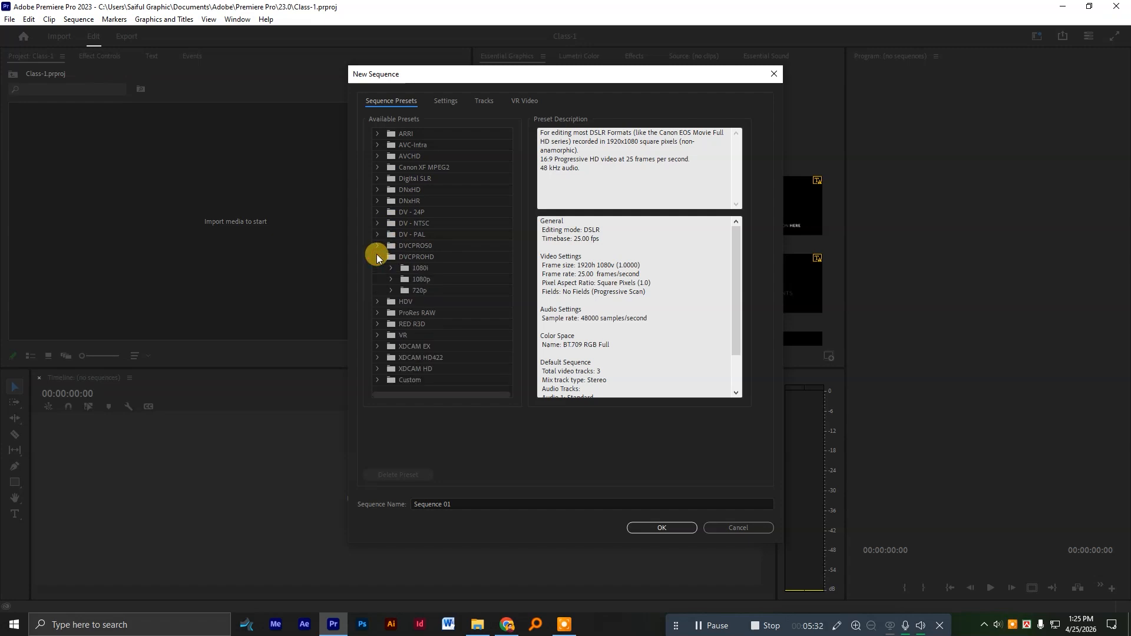
click(377, 257)
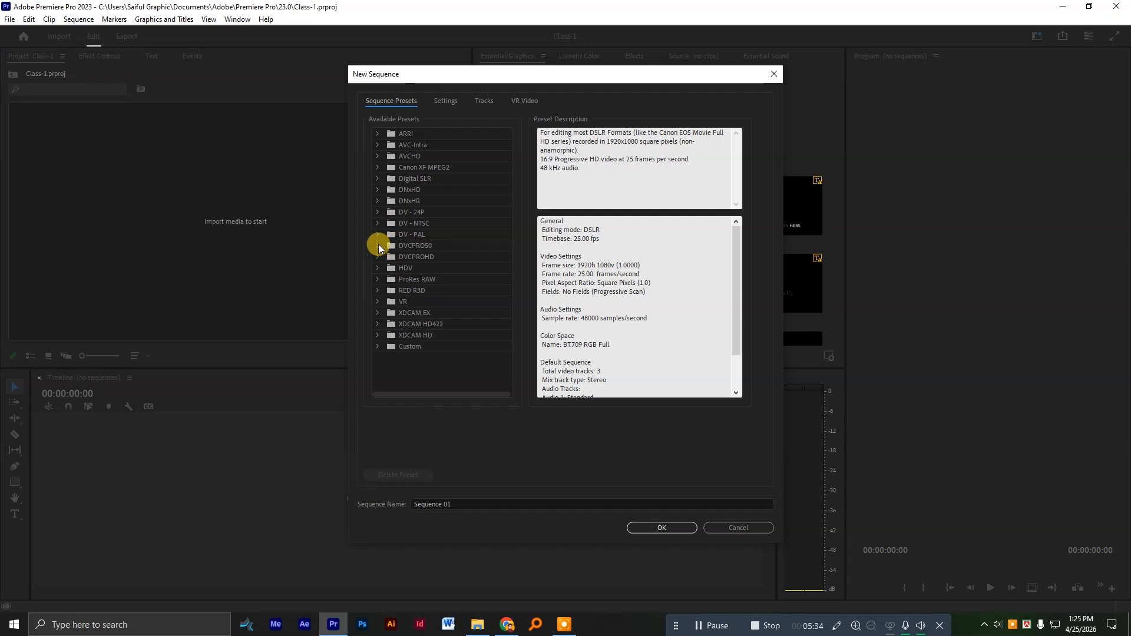
click(377, 268)
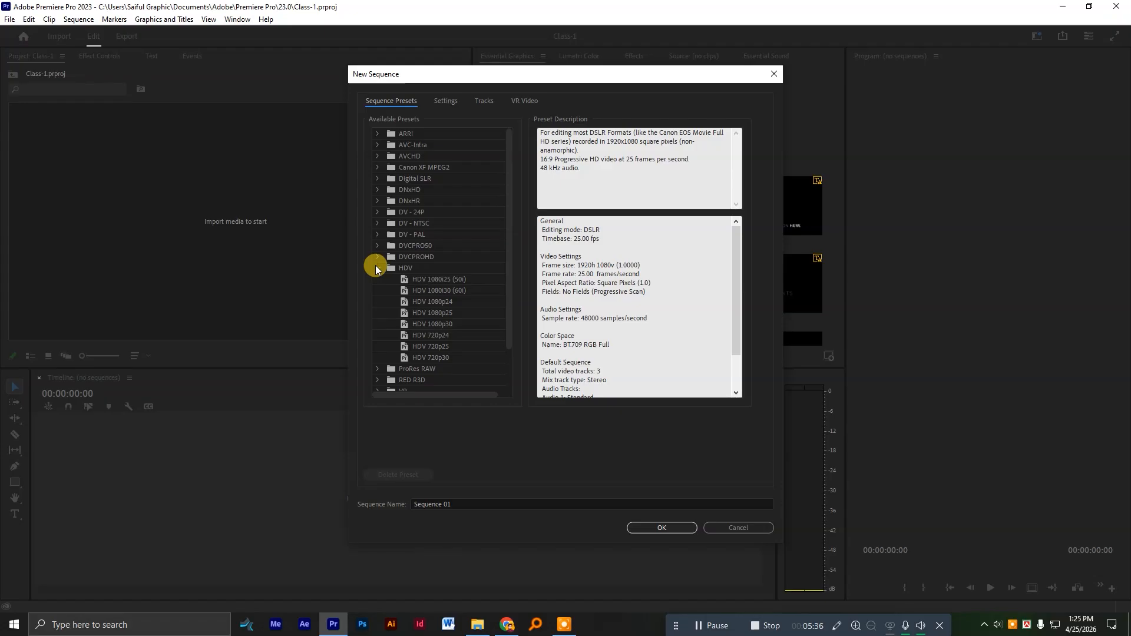
click(377, 268)
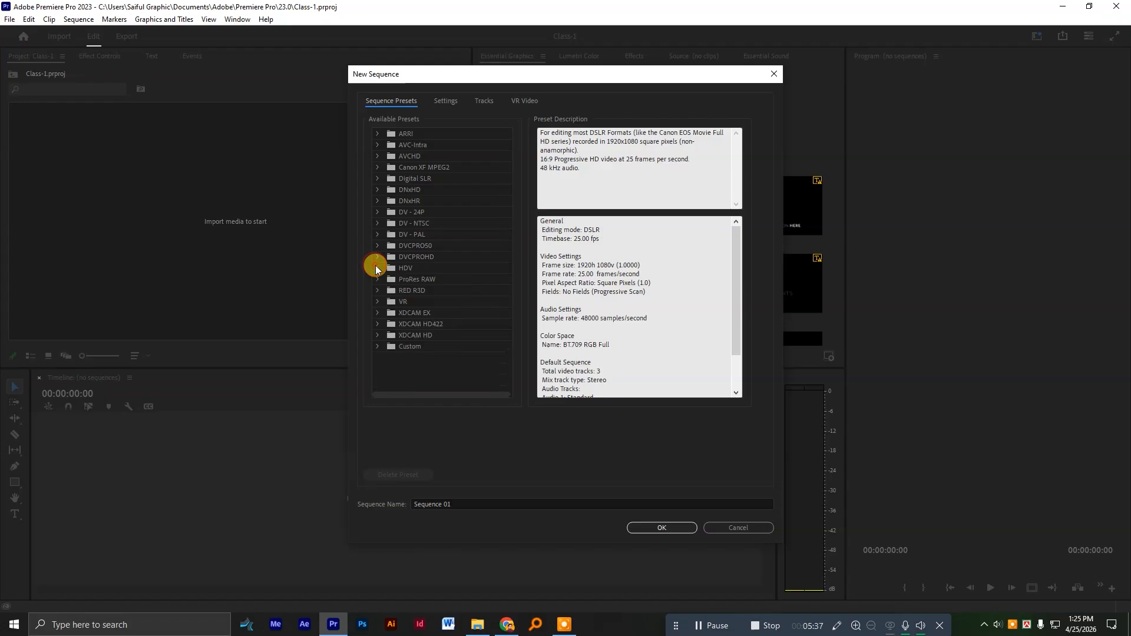
click(748, 528)
Create a new sequence named Youtube from the DSLR 1080p25 preset, keeping a 1920 by 1080 frame size at 25 fps.
click(434, 356)
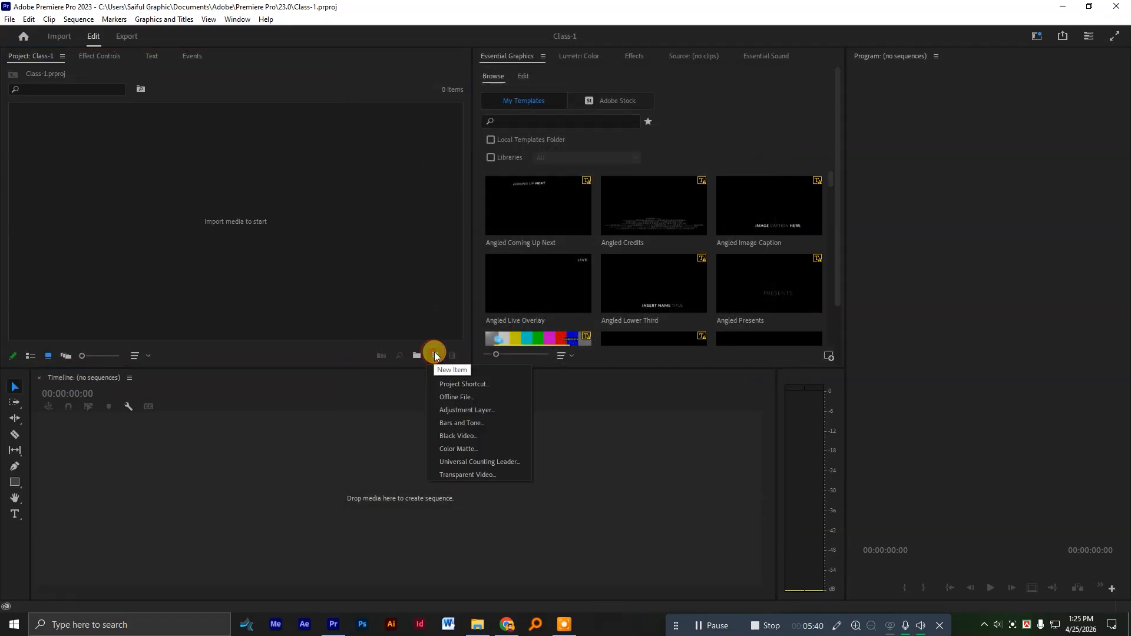
click(475, 370)
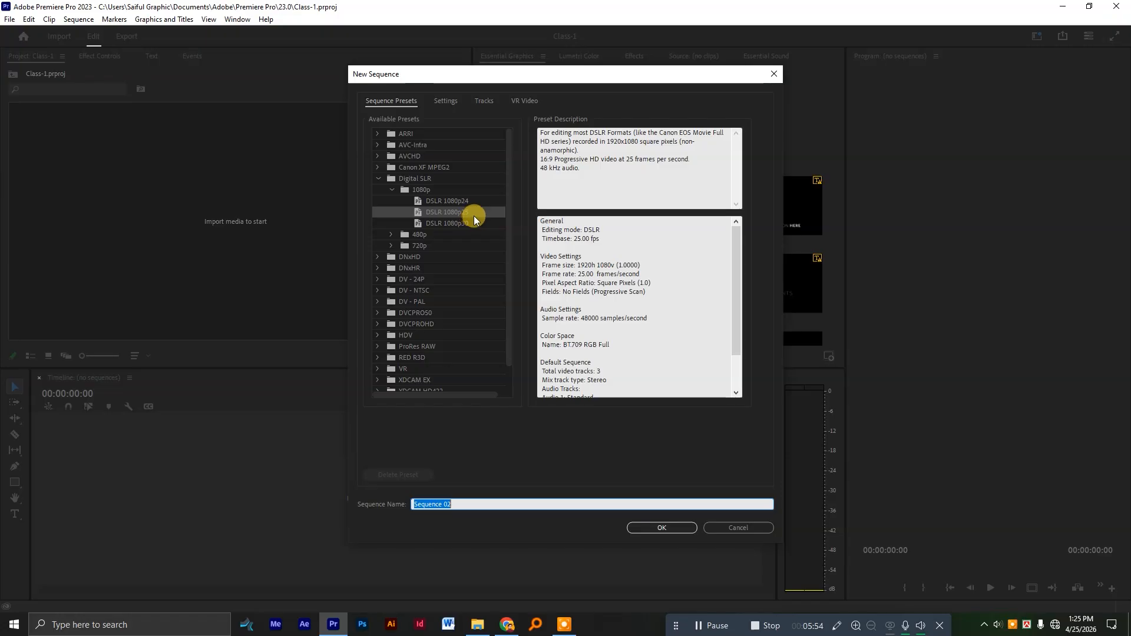
click(450, 107)
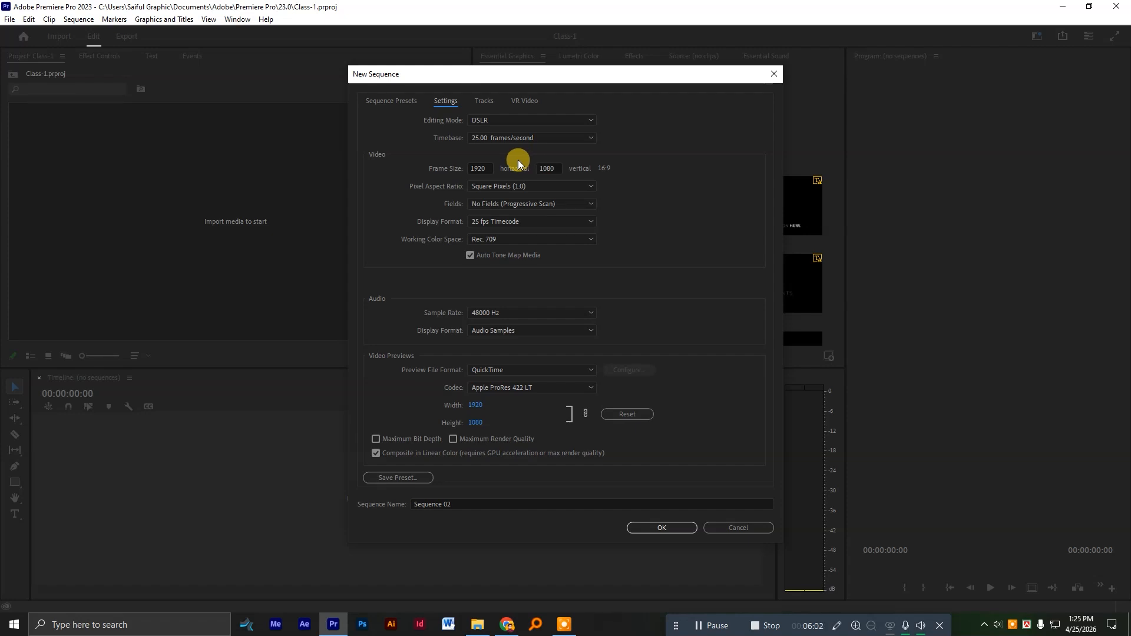
drag(489, 168, 456, 166)
click(482, 167)
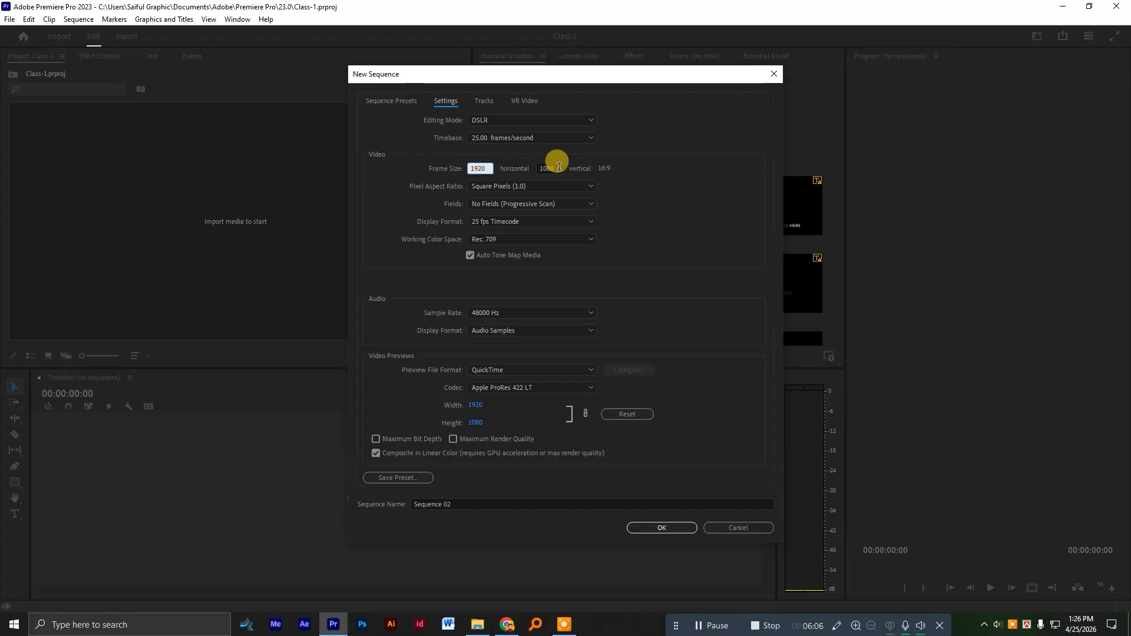
drag(561, 166, 527, 161)
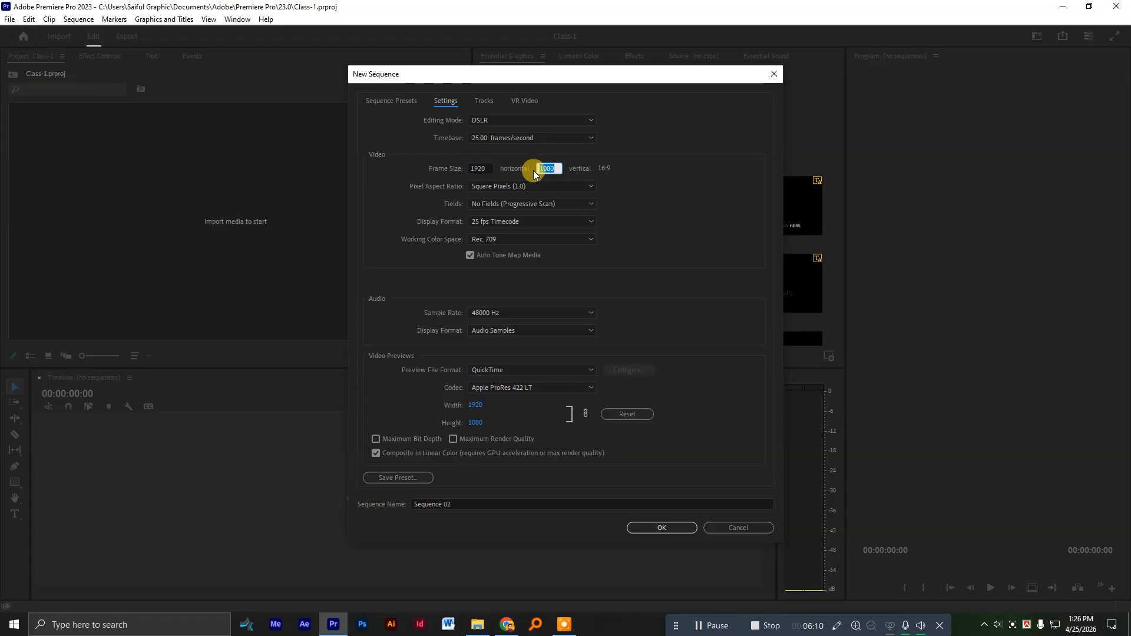
click(459, 170)
click(658, 528)
drag(474, 504, 374, 502)
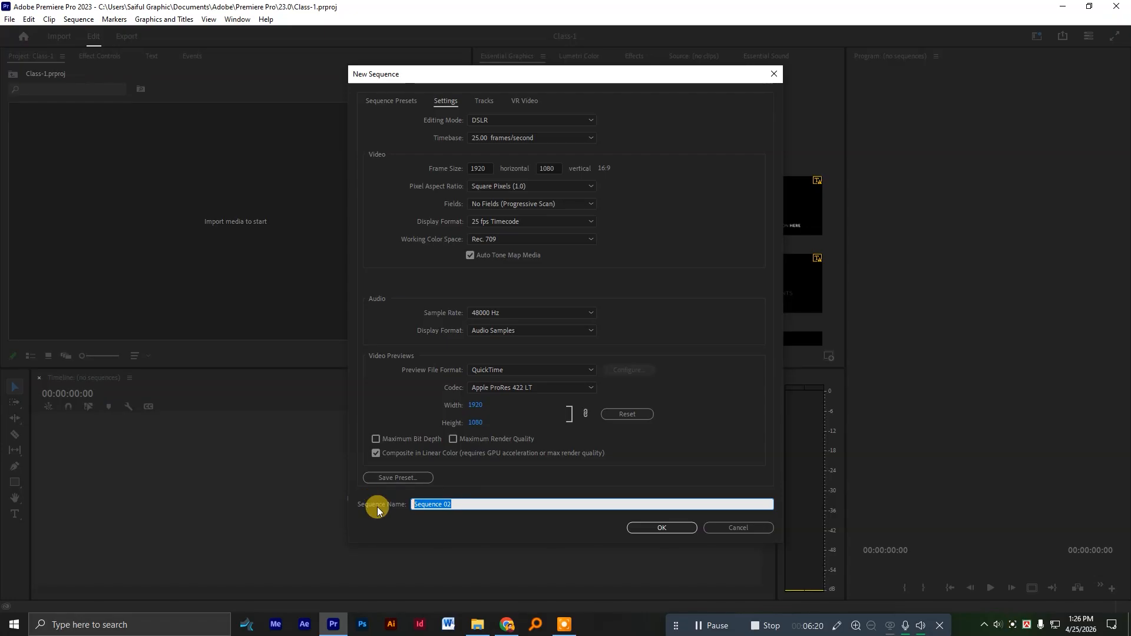
text(Youtube)
click(655, 527)
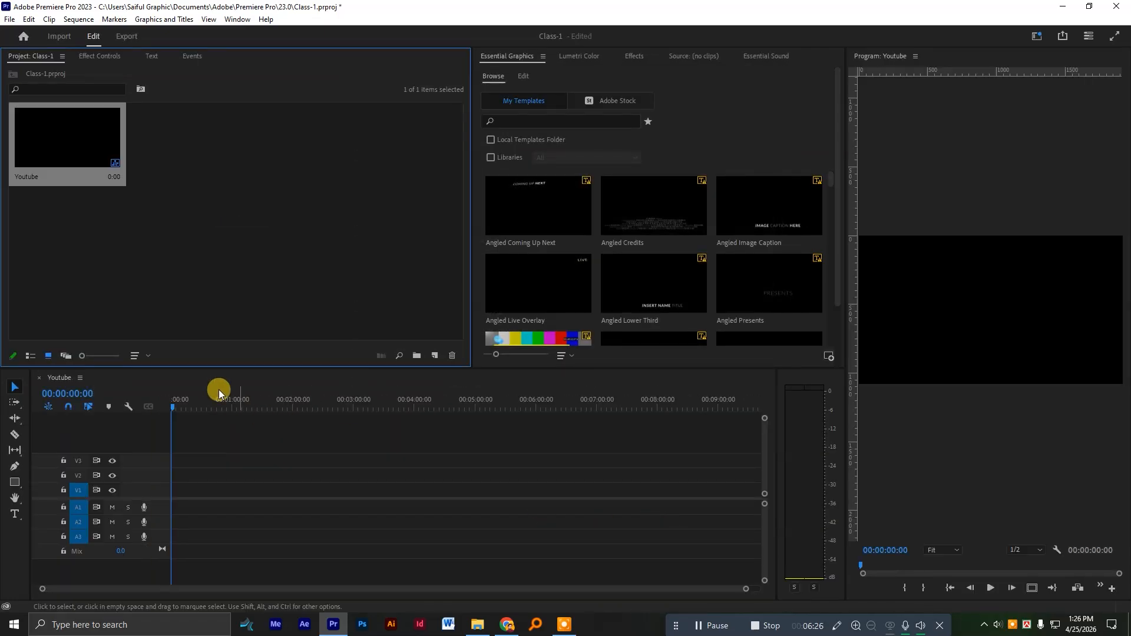
Create a second sequence named reel from the DSLR 1080p25 preset with a frame size of 1080 horizontal by 1920 vertical.
click(295, 185)
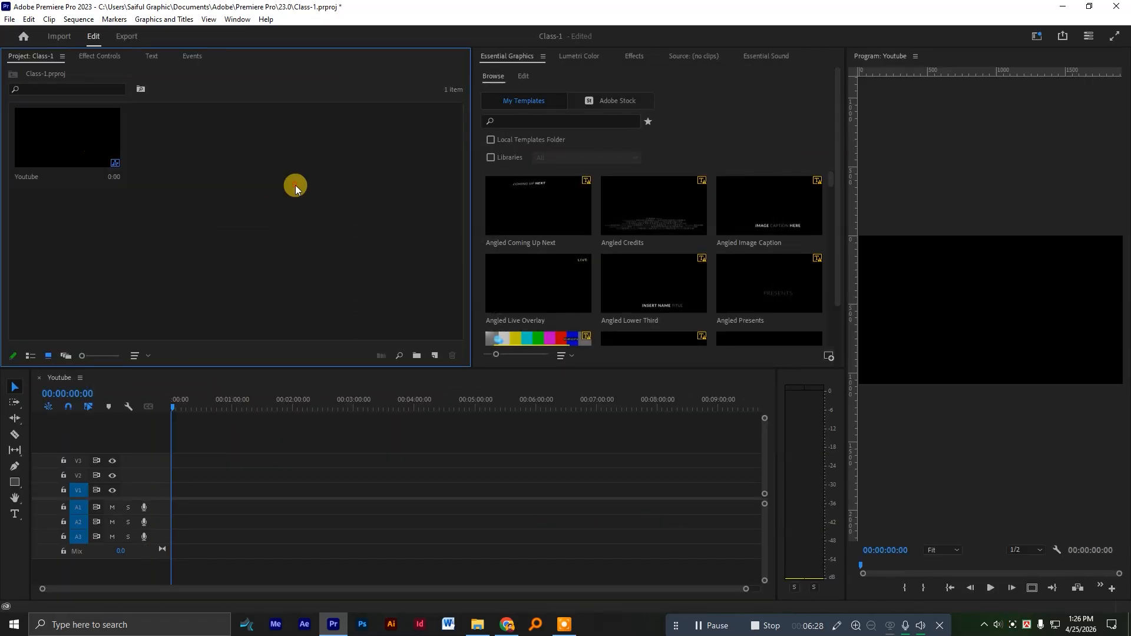
click(432, 355)
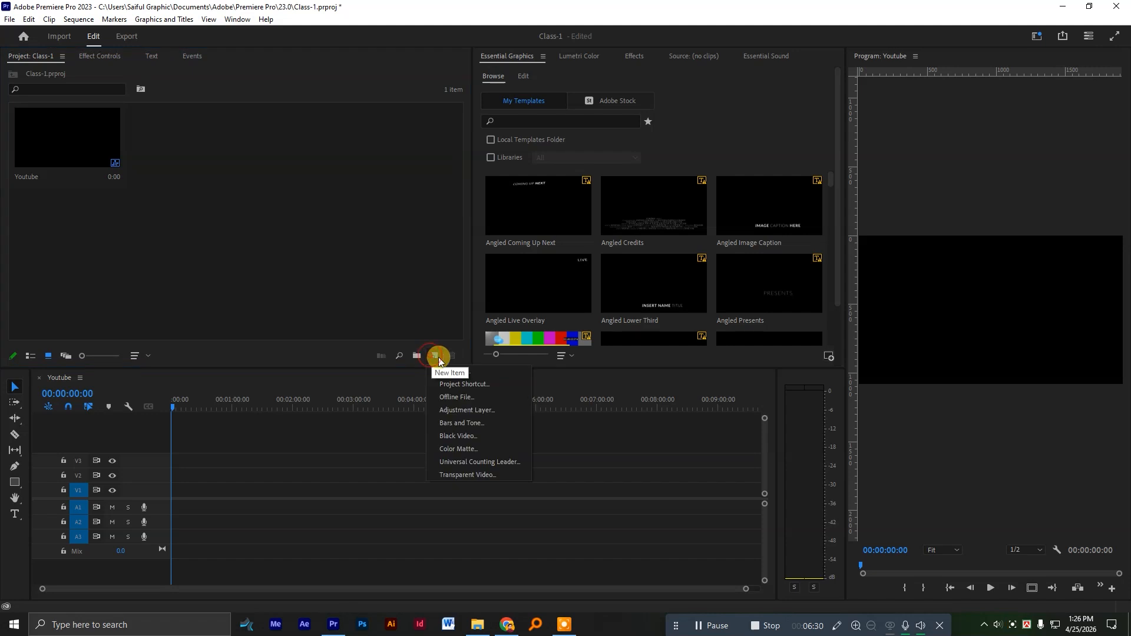
click(469, 371)
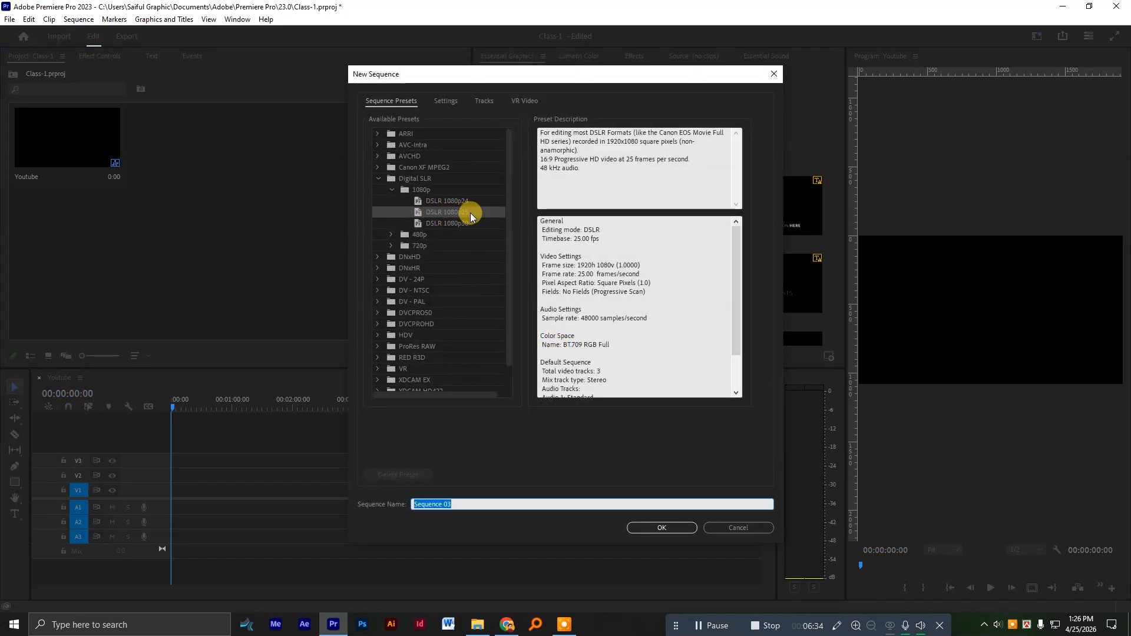
click(446, 101)
click(480, 168)
text(1089)
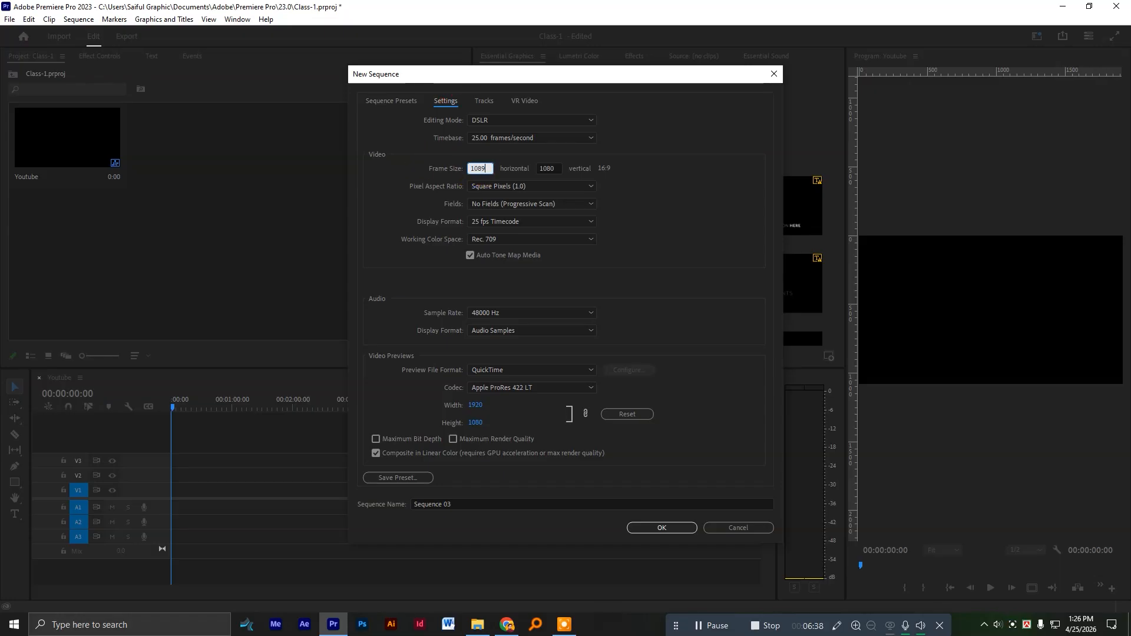
text(0)
key(Tab)
text(192)
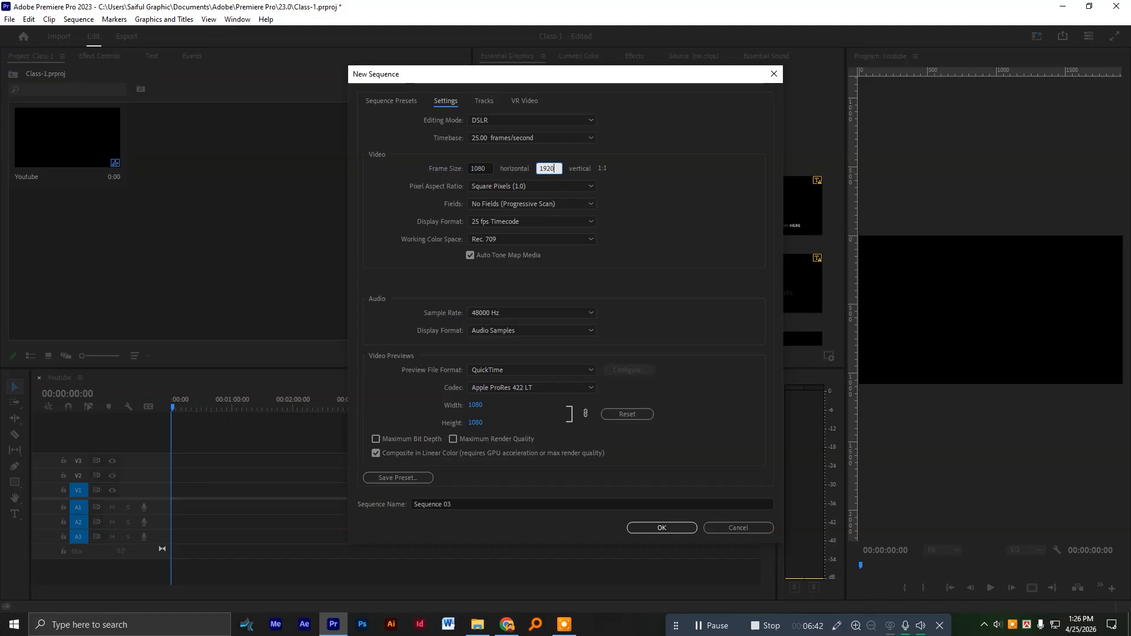
click(475, 505)
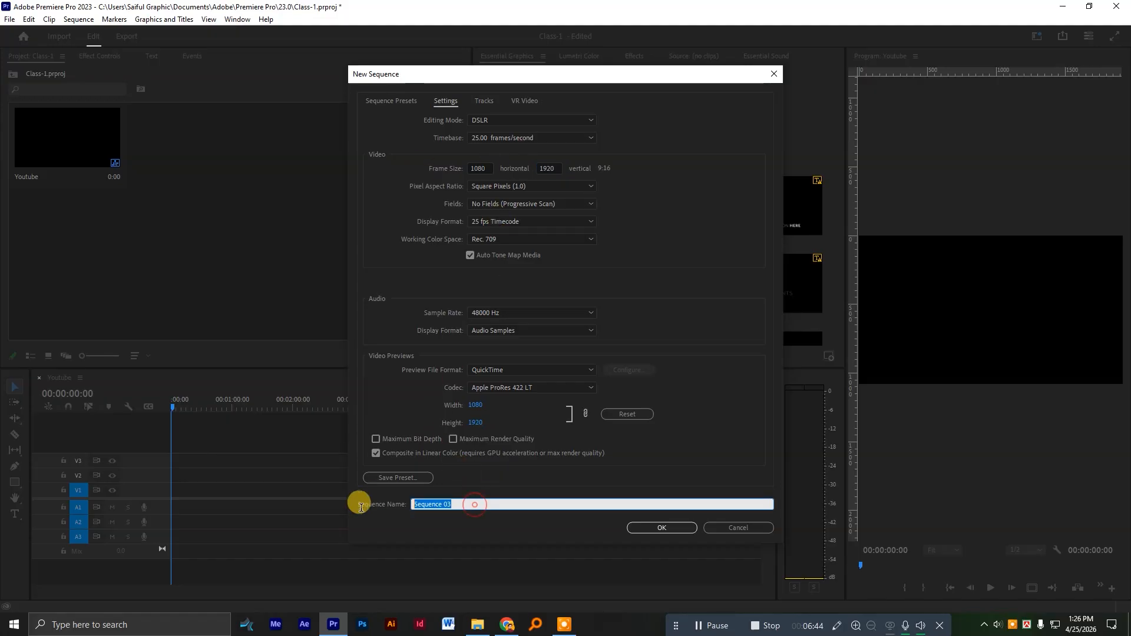
text(reel)
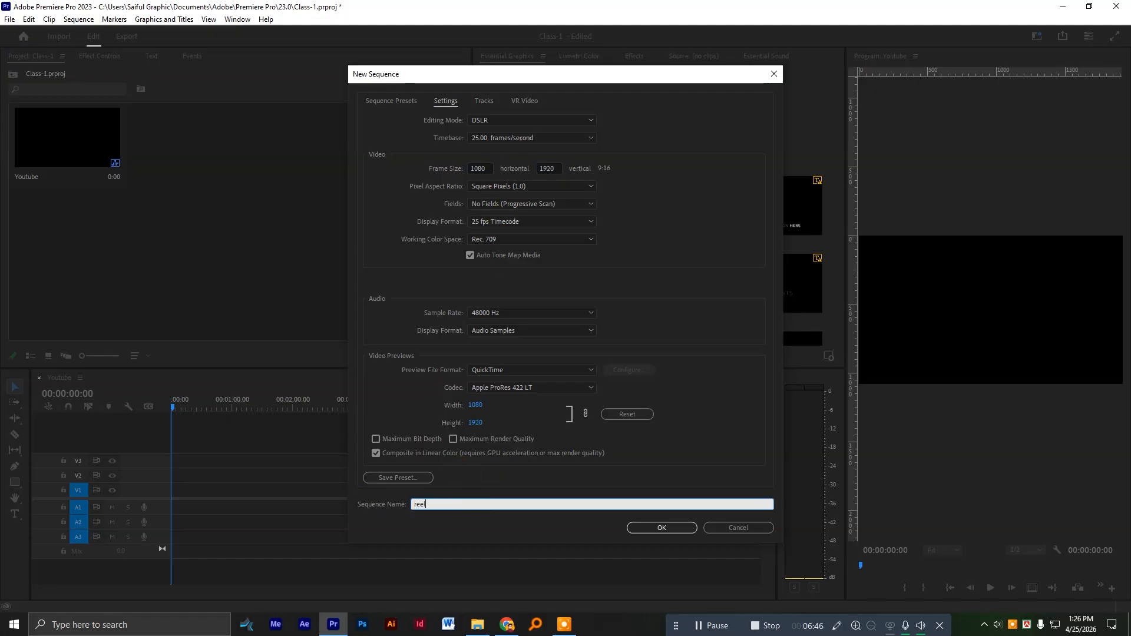
click(681, 526)
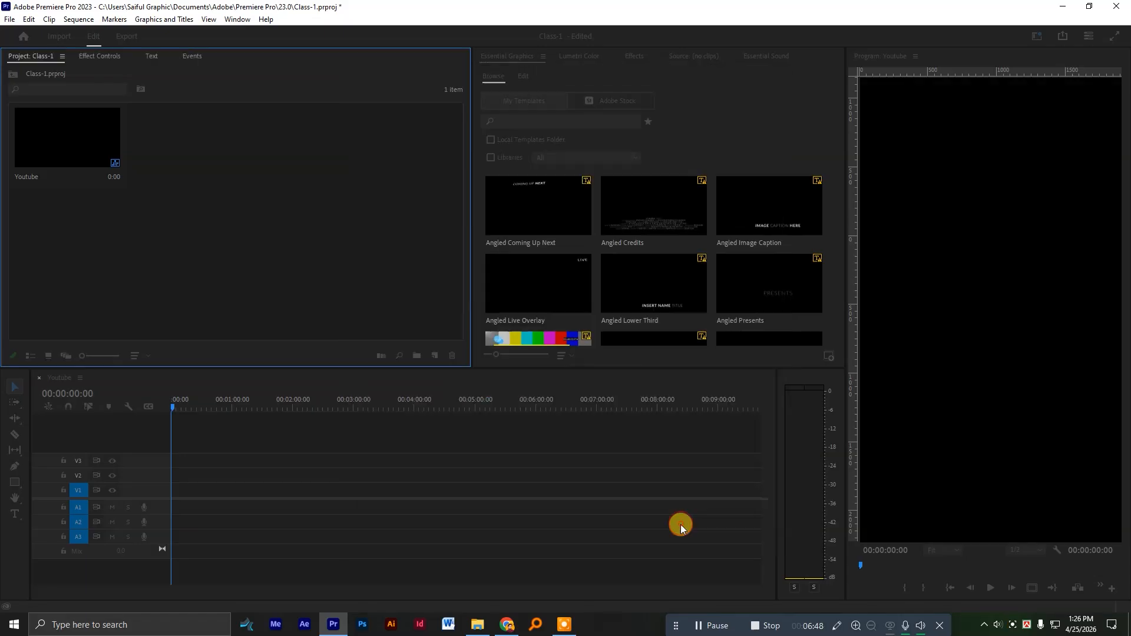
Create a new bin named Fotage in the project root beside the Youtube and reel sequences.
click(326, 247)
click(86, 147)
click(183, 150)
click(326, 162)
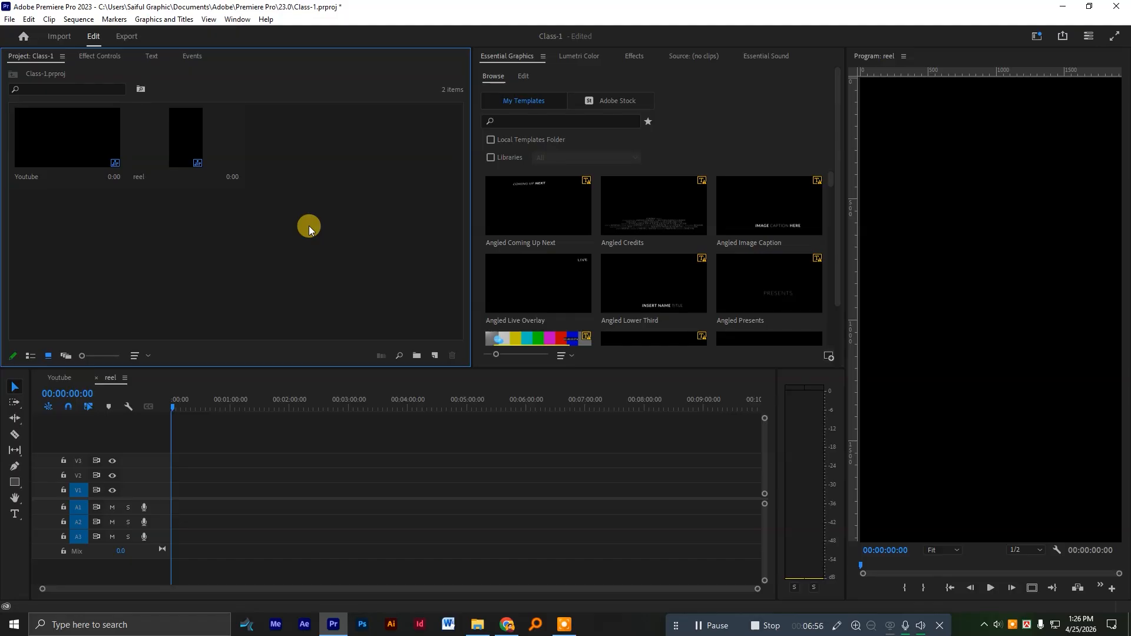
key(ctrl+b)
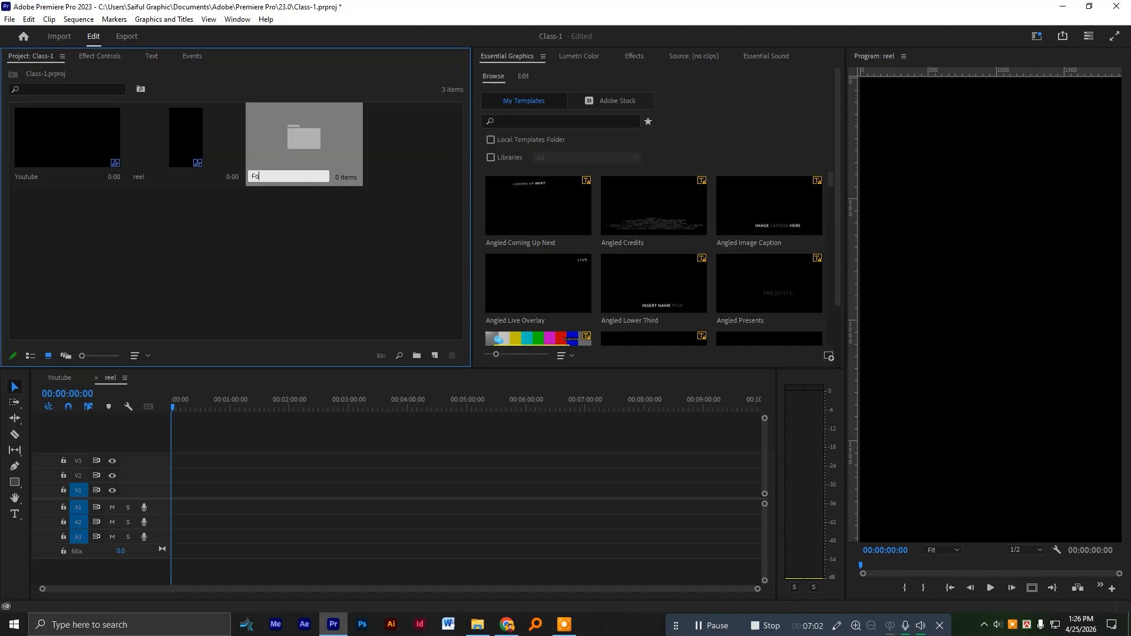
key(Tab)
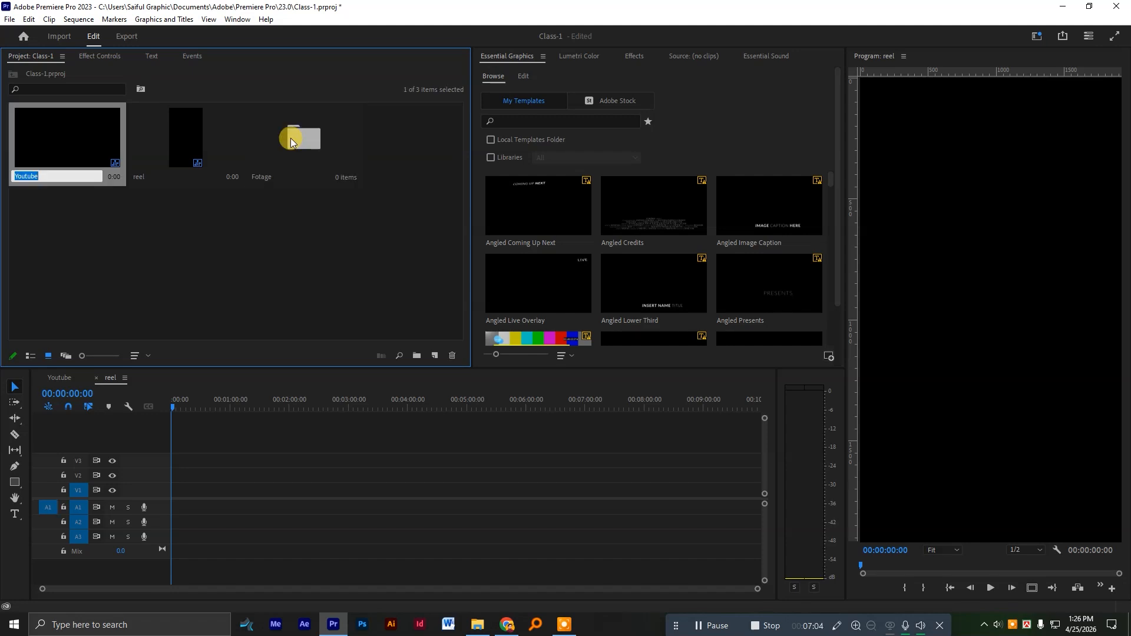
Create another bin named Sourse in the project root.
click(312, 276)
key(ctrl+b)
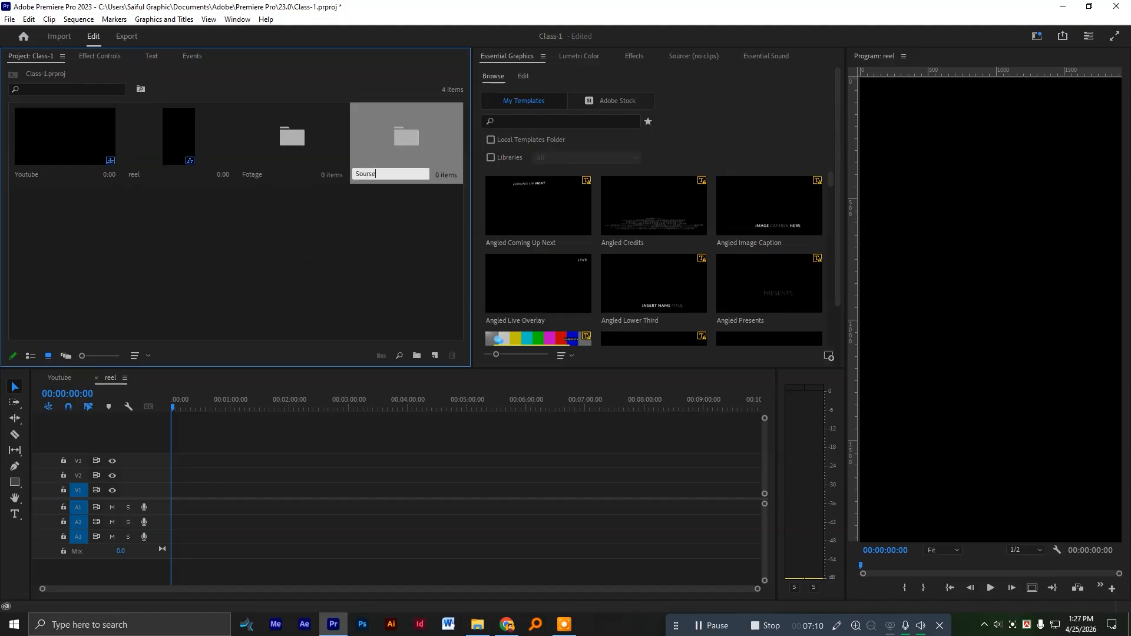
text(Sourse)
key(Tab)
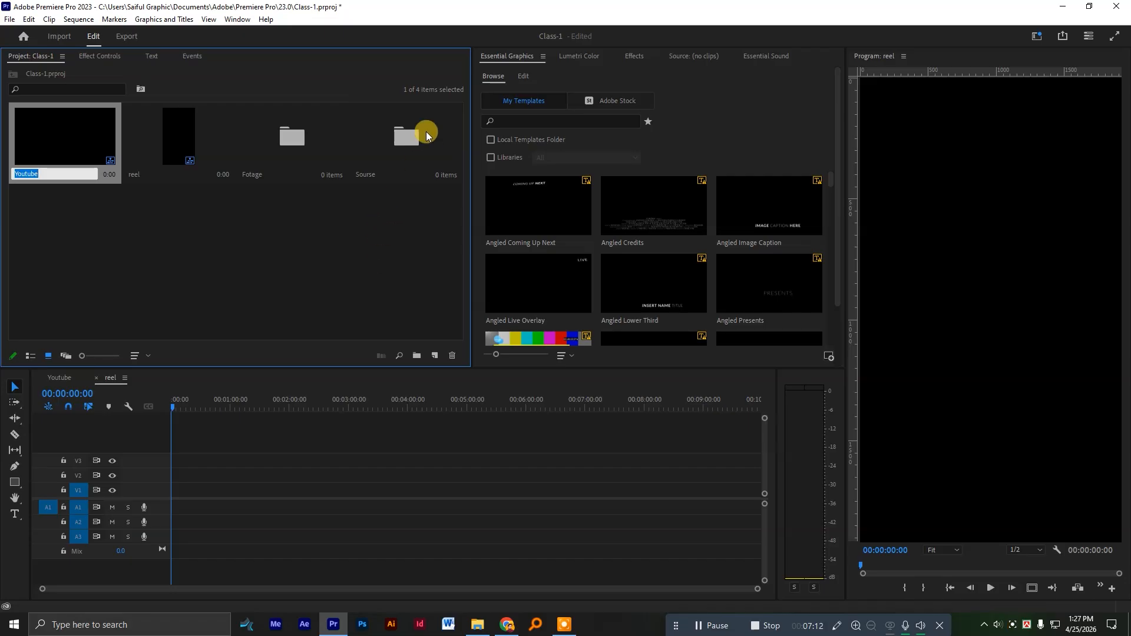
click(409, 141)
Move both the Youtube and reel sequences into the Sourse bin.
click(78, 156)
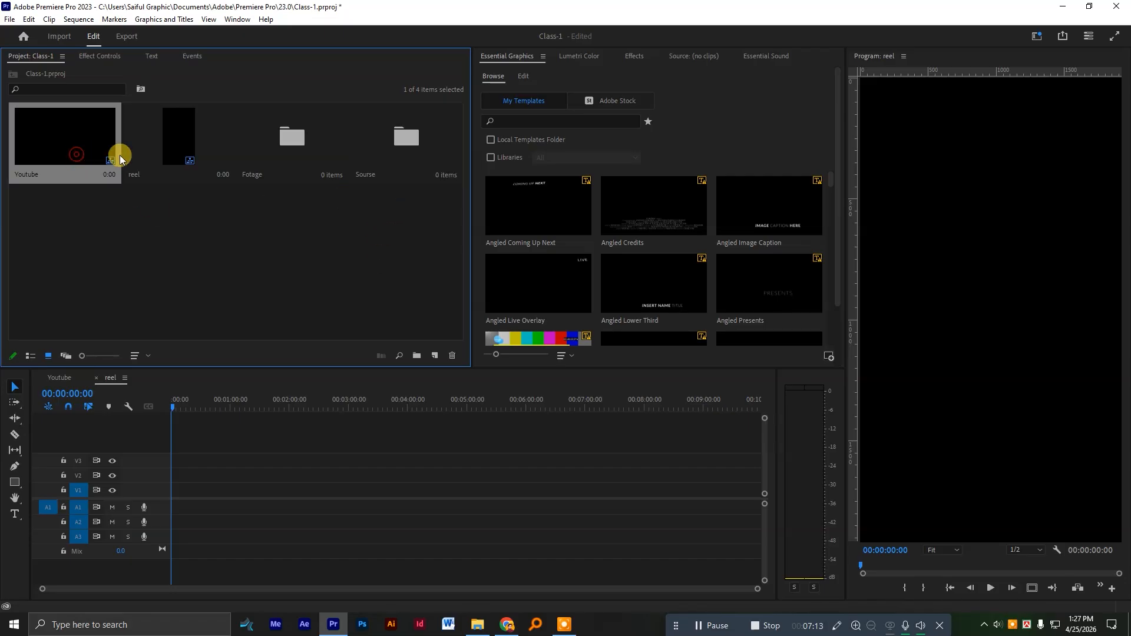
click(161, 142)
click(66, 134)
ctrl+click(170, 147)
drag(170, 143, 413, 166)
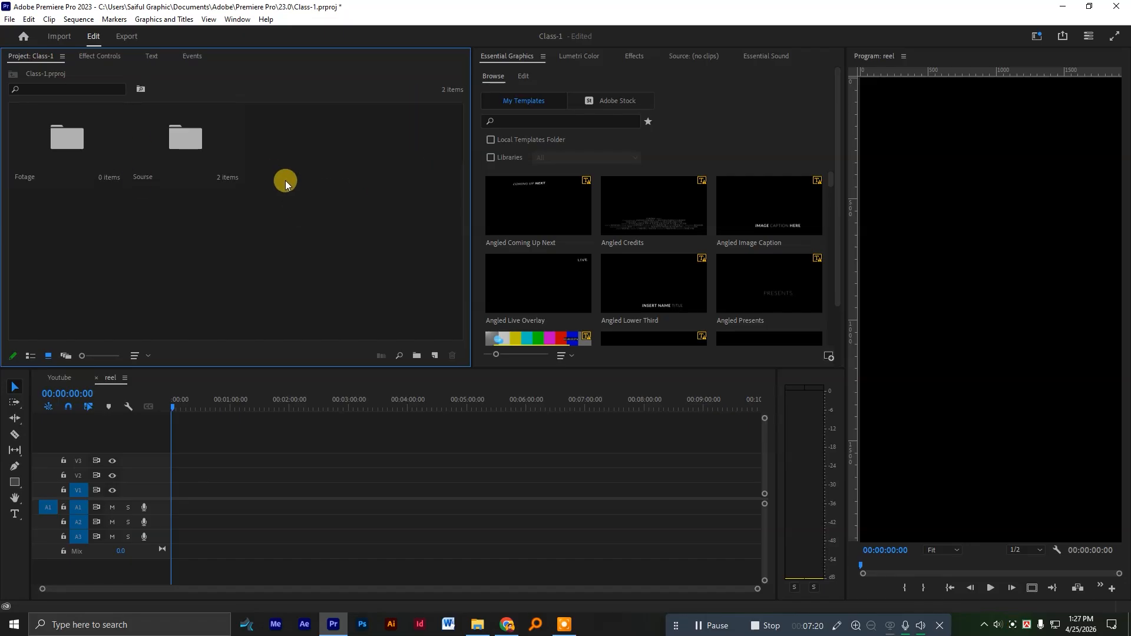
click(322, 273)
Open the Fotage and Sourse bins alongside the project root, check their contents, and finish in the Fotage bin.
double_click(59, 140)
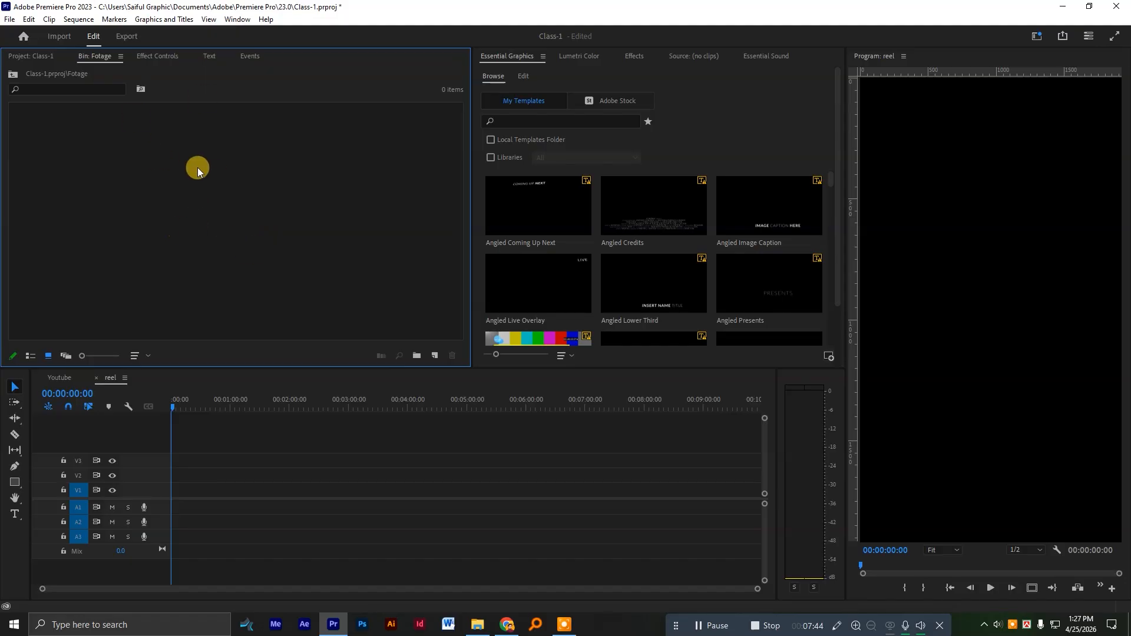
click(39, 56)
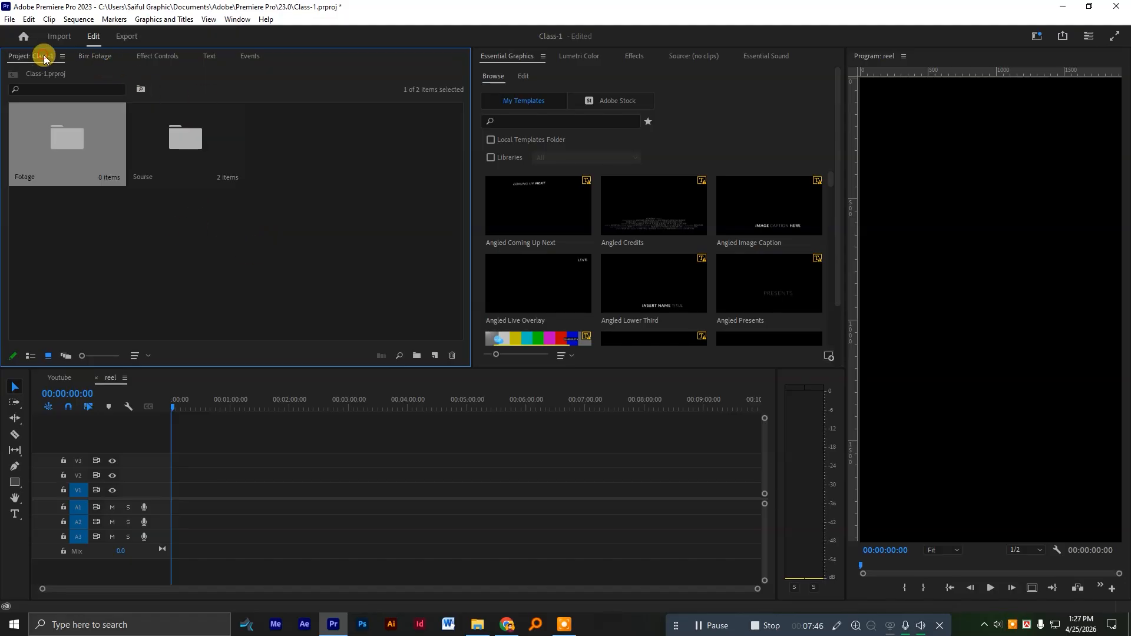
click(186, 151)
double_click(189, 145)
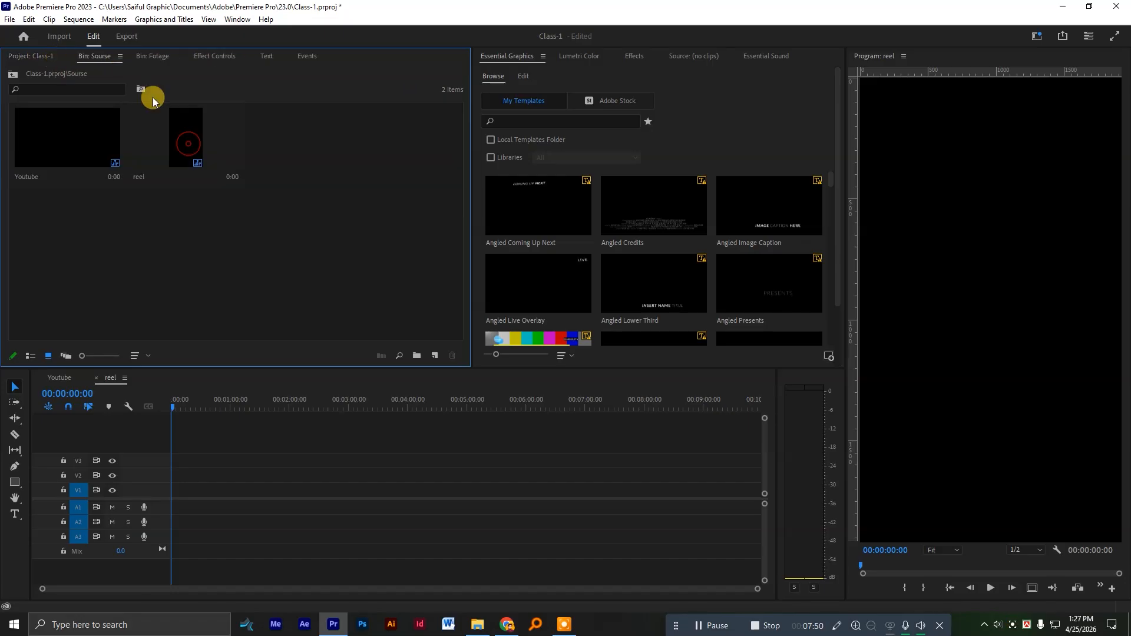
click(45, 54)
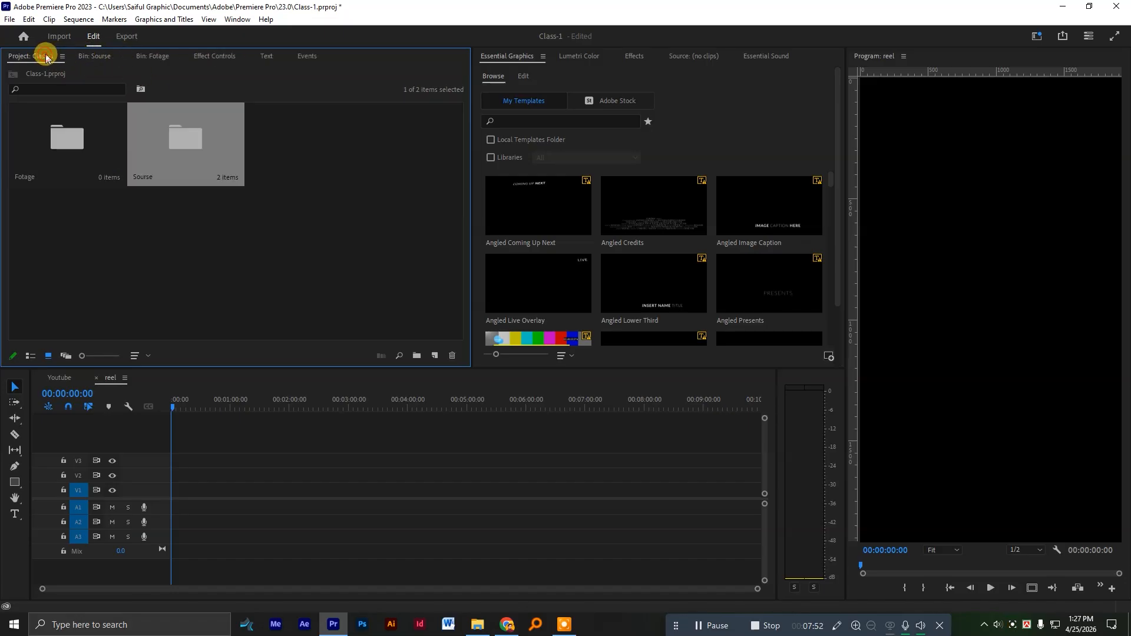
click(93, 55)
click(157, 56)
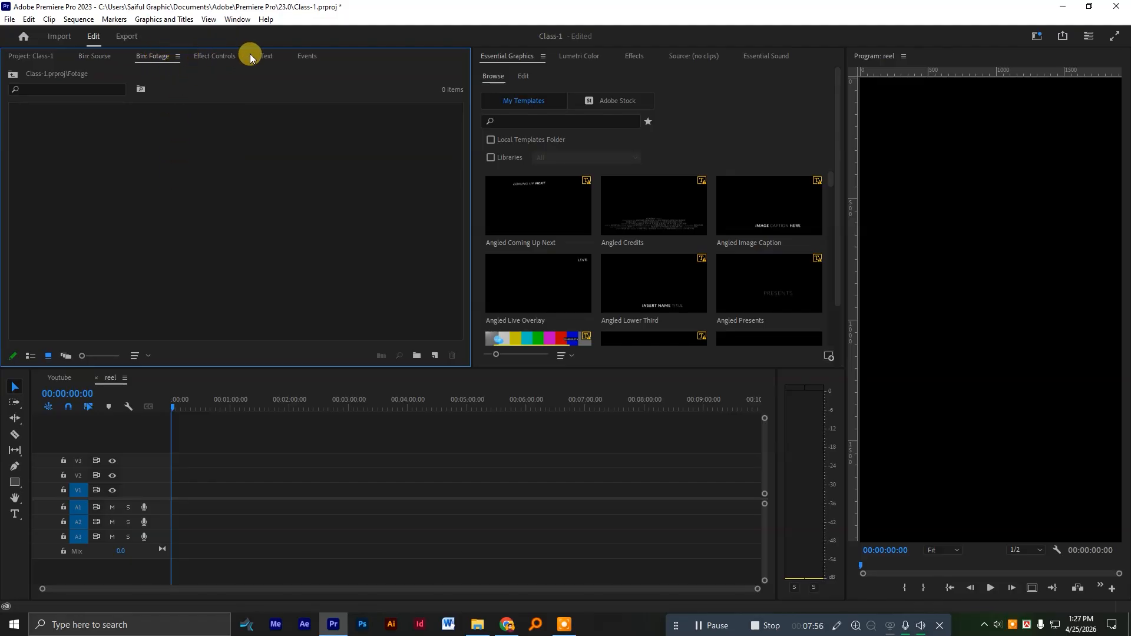
Return to the project root and scrub through the reel and Youtube sequences to compare their frame shapes in the Program monitor.
click(46, 57)
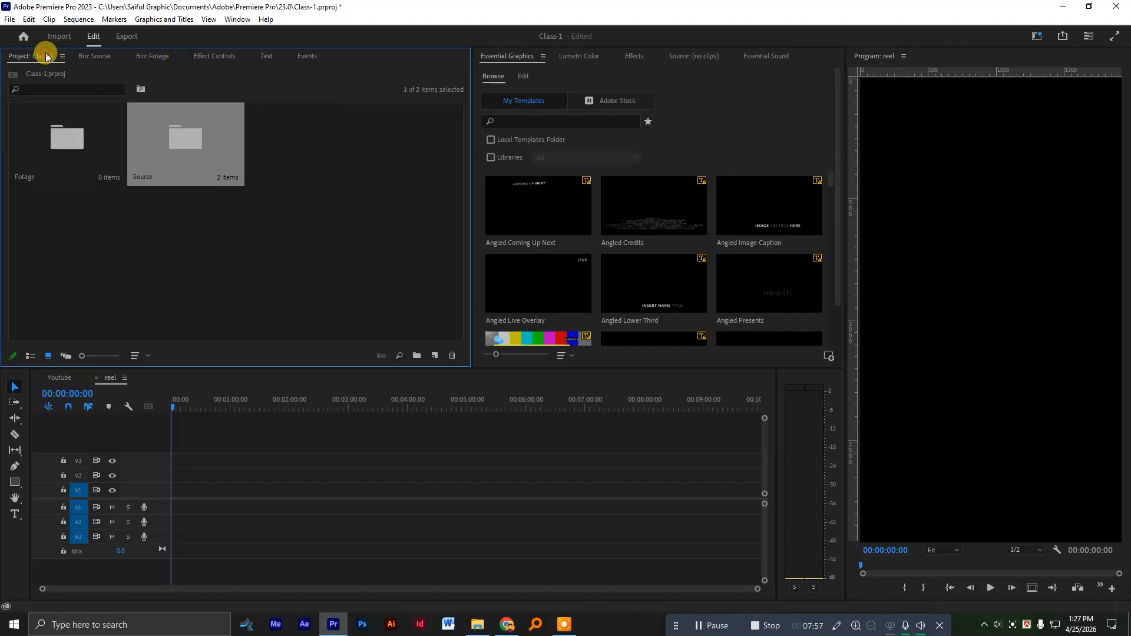
click(204, 223)
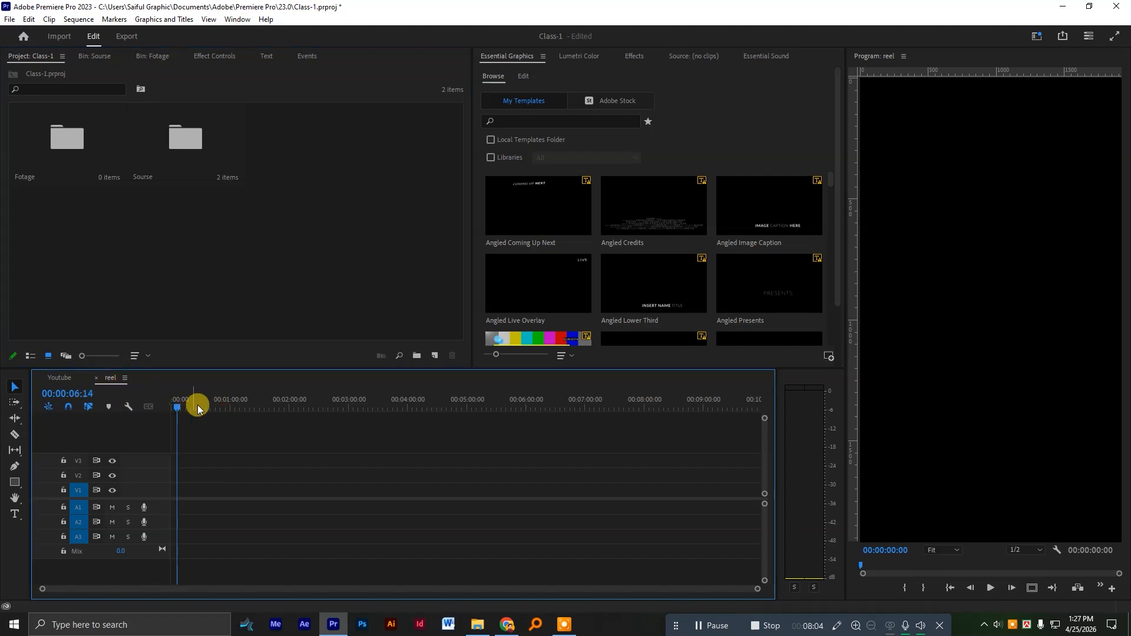
click(358, 404)
drag(329, 410, 75, 391)
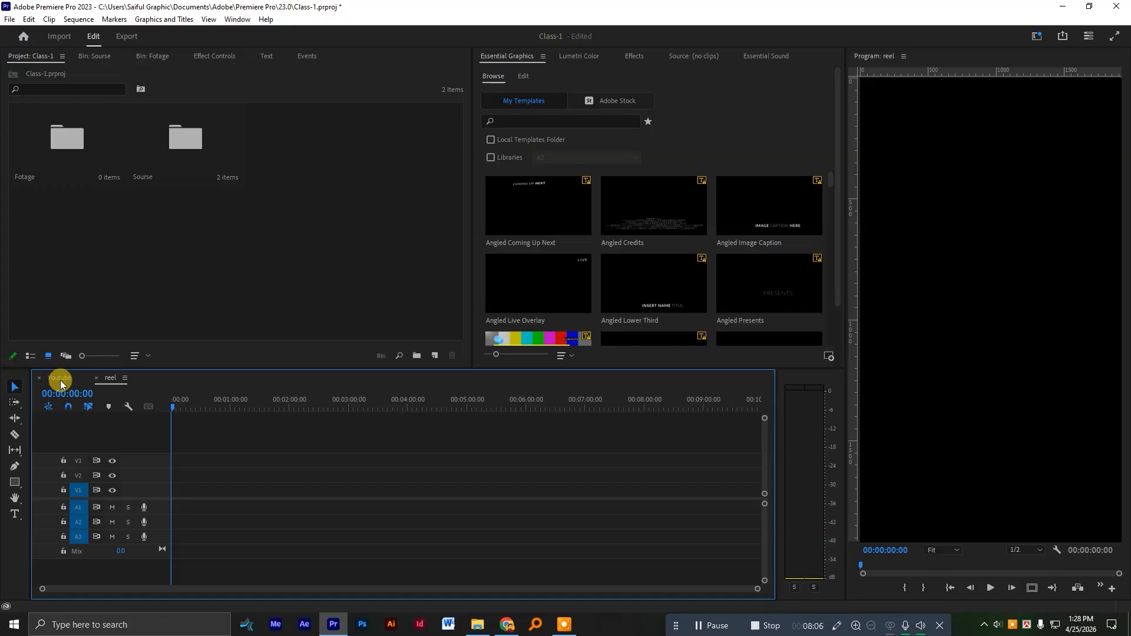
click(63, 382)
click(264, 407)
mouse_move(264, 409)
mouse_down()
mouse_move(391, 409)
mouse_move(184, 417)
mouse_move(262, 421)
mouse_up()
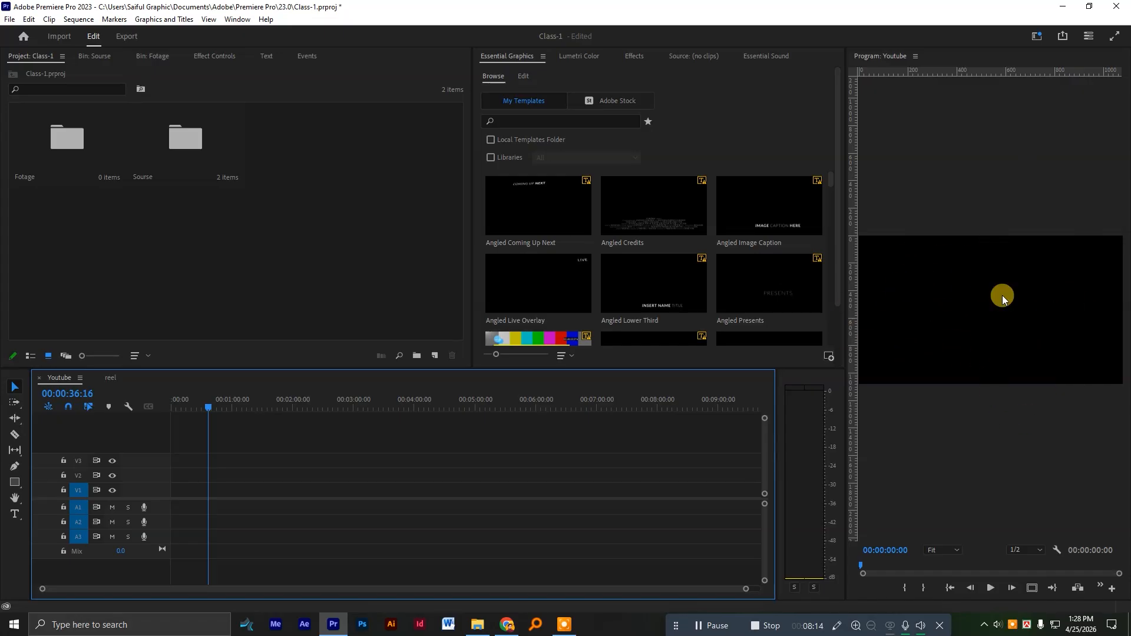
click(111, 377)
drag(229, 404, 400, 406)
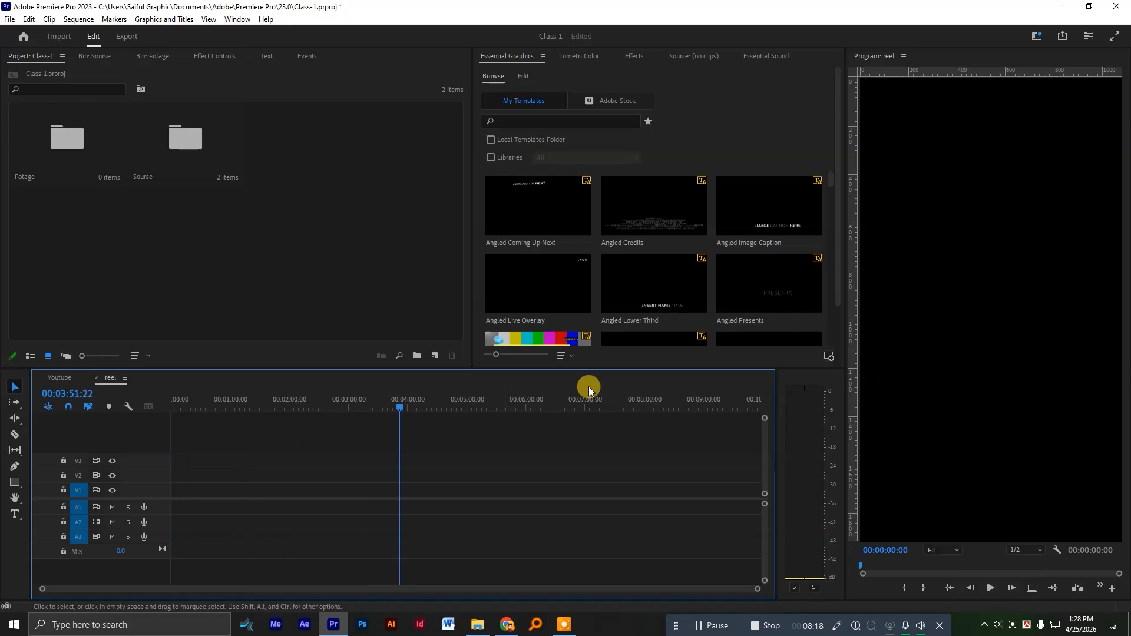
click(350, 409)
drag(342, 411, 282, 415)
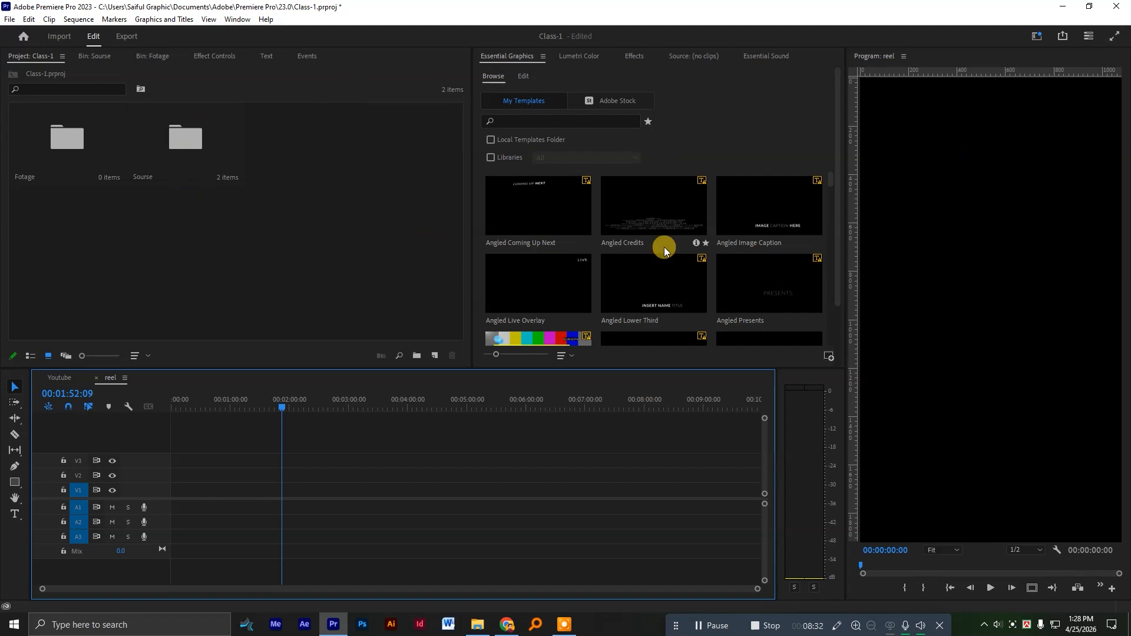
click(229, 210)
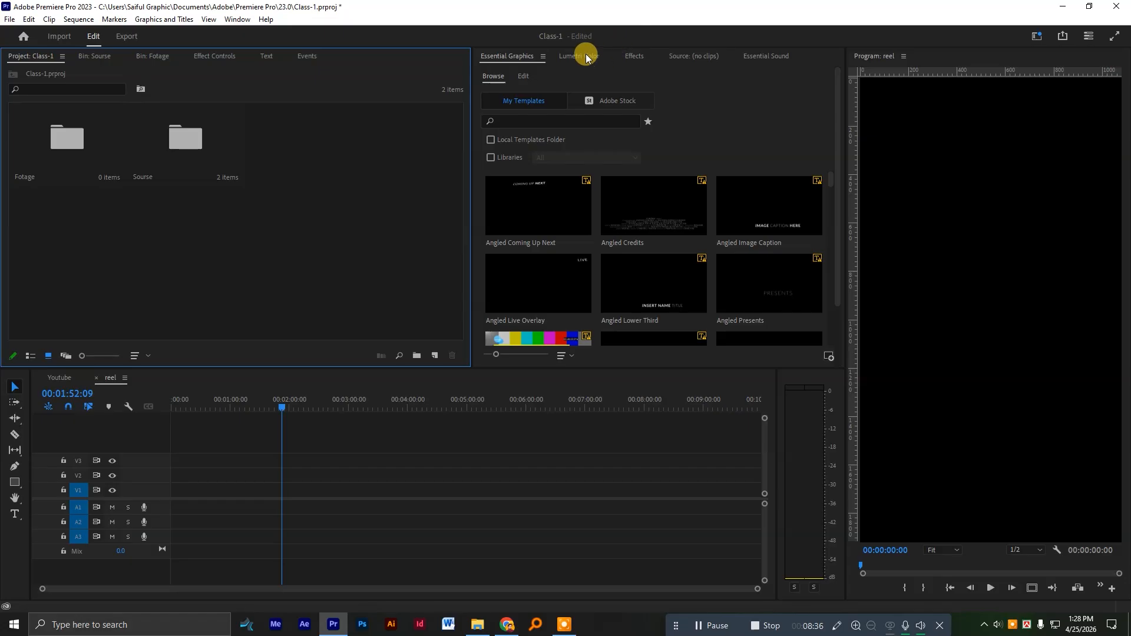
click(634, 56)
click(522, 53)
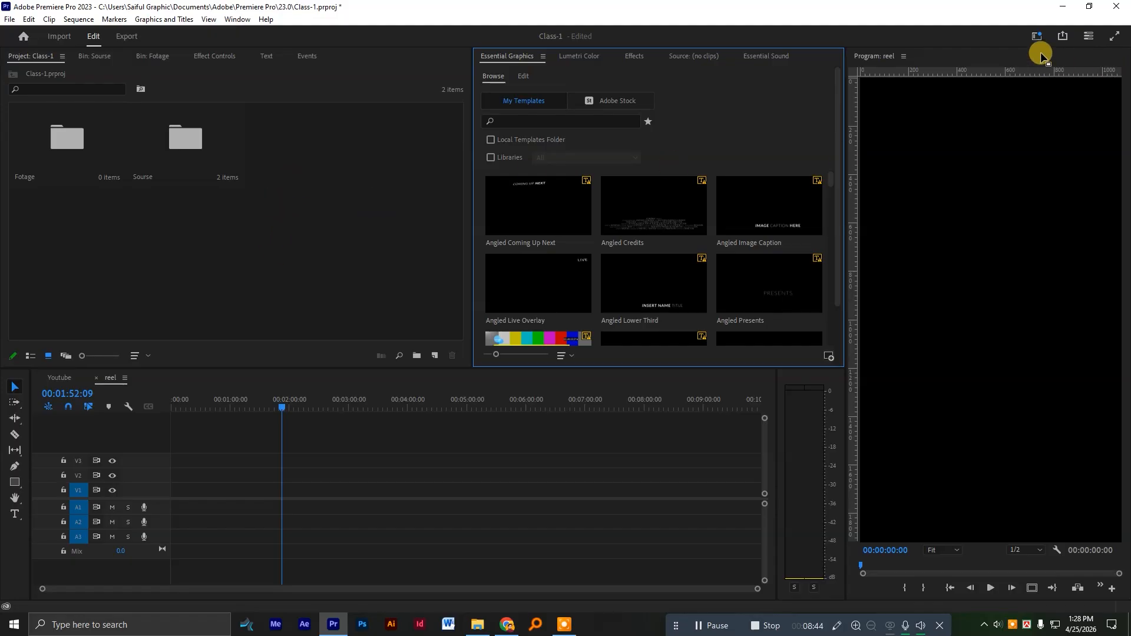
click(331, 234)
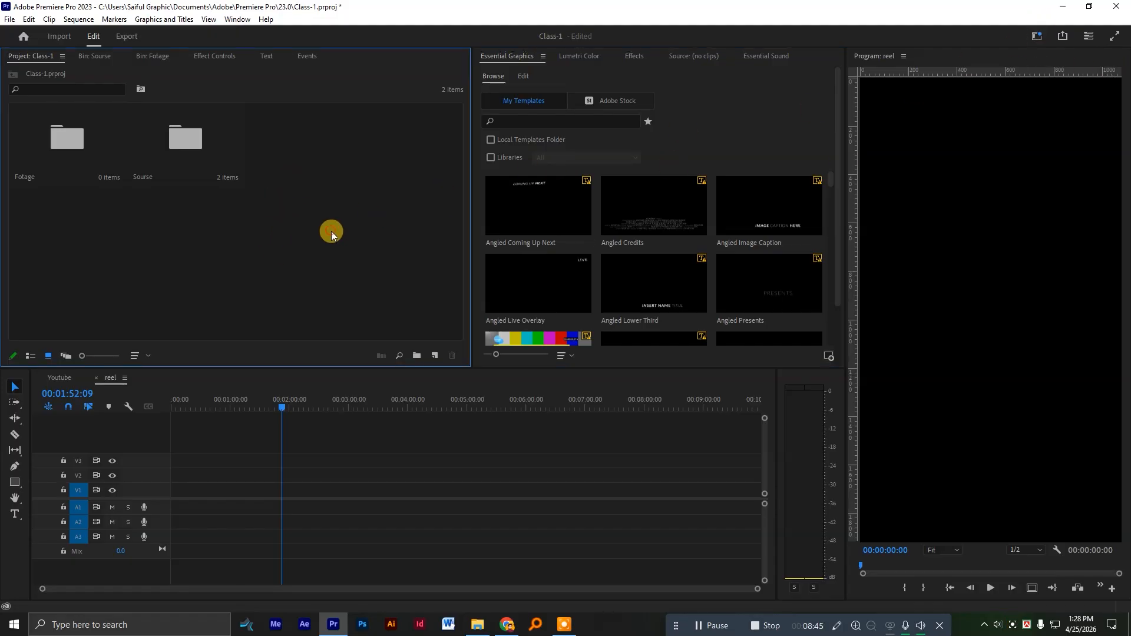
Display the Youtube sequence and switch from the Vertical workspace to one with a landscape Program monitor beside Effect Controls.
click(56, 381)
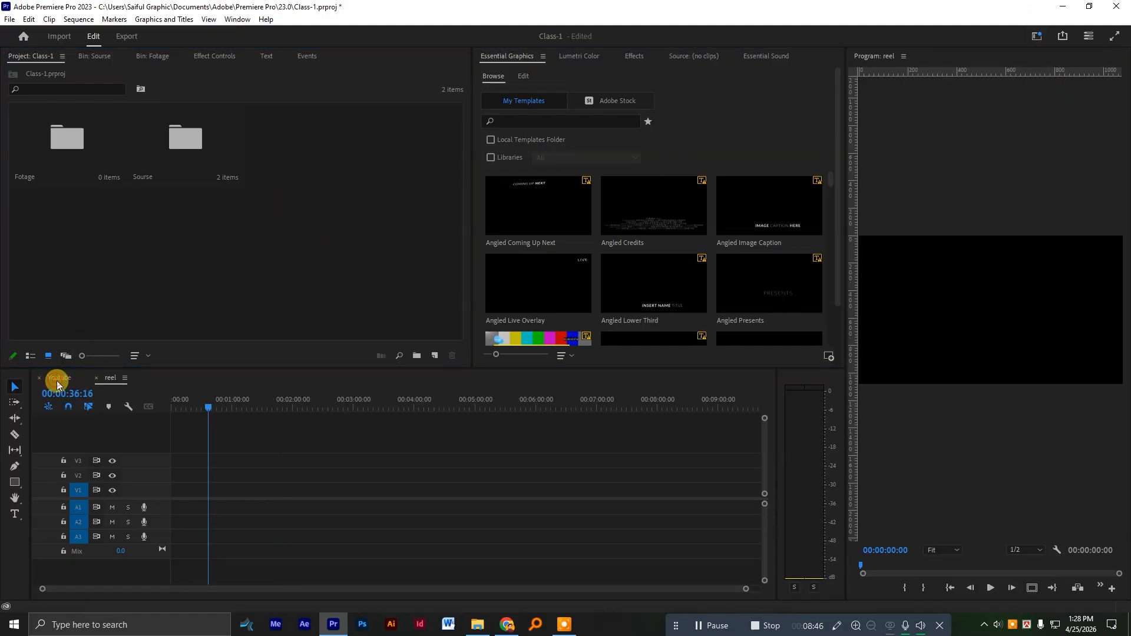
click(1031, 39)
click(966, 127)
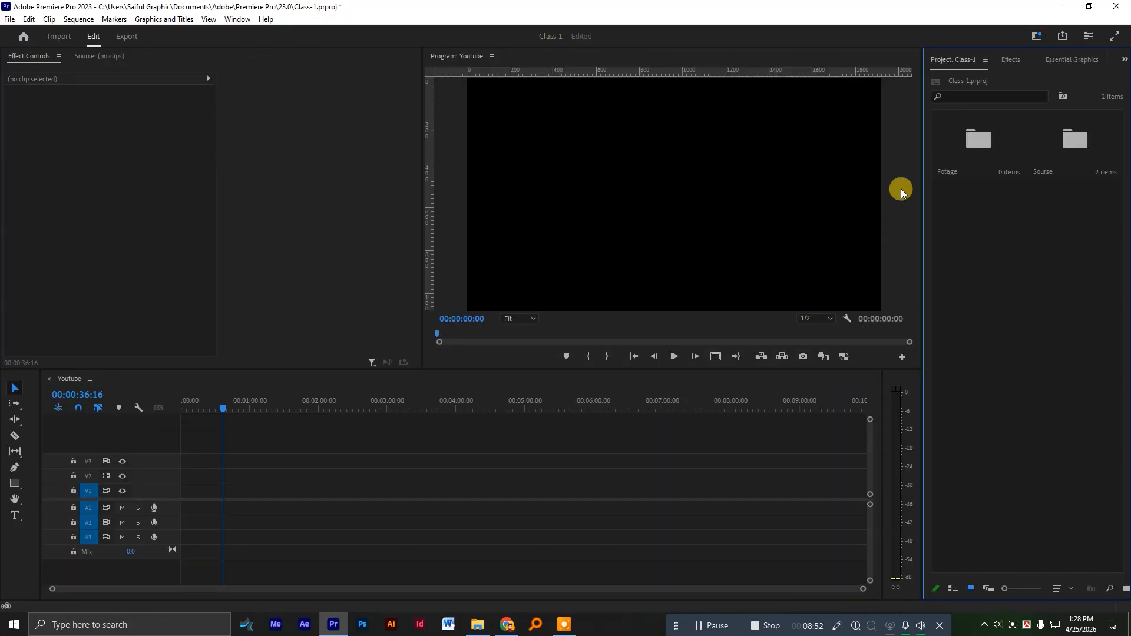
Widen the Effect Controls area against the Program monitor and dock the Project panel in its own widened area beside the timeline tools.
drag(429, 188, 477, 195)
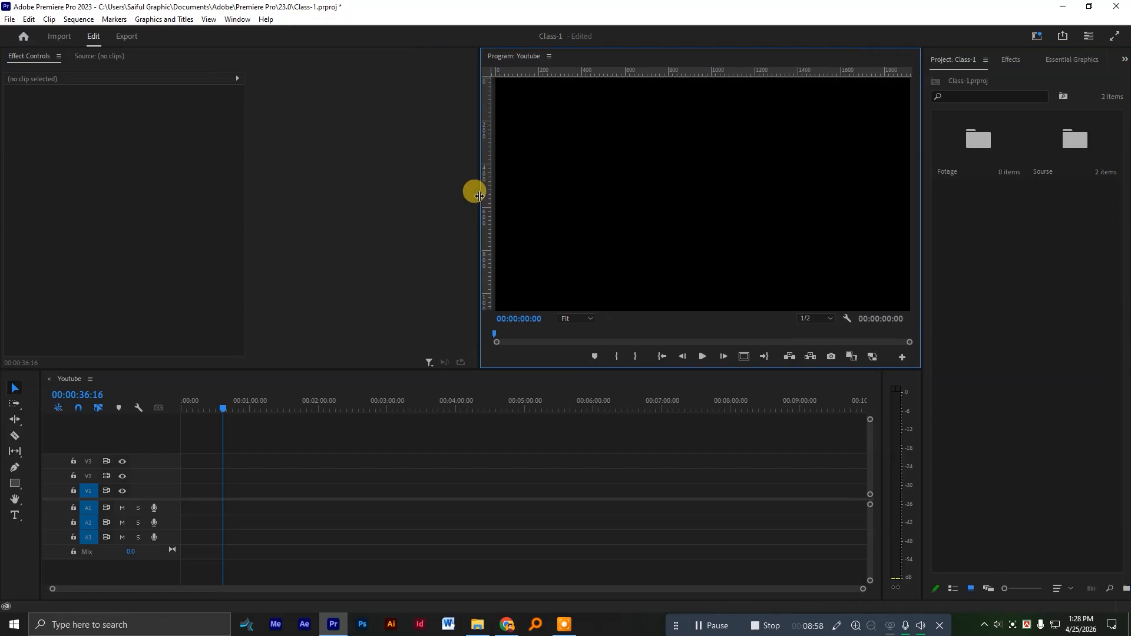
click(963, 58)
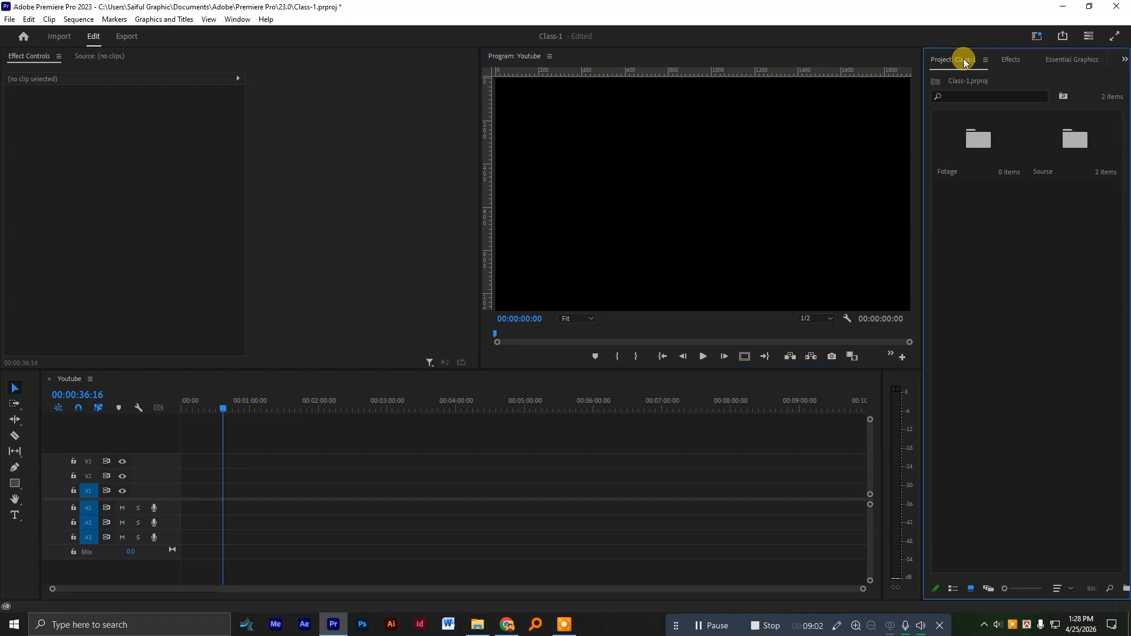
drag(963, 58, 25, 436)
drag(146, 461, 269, 476)
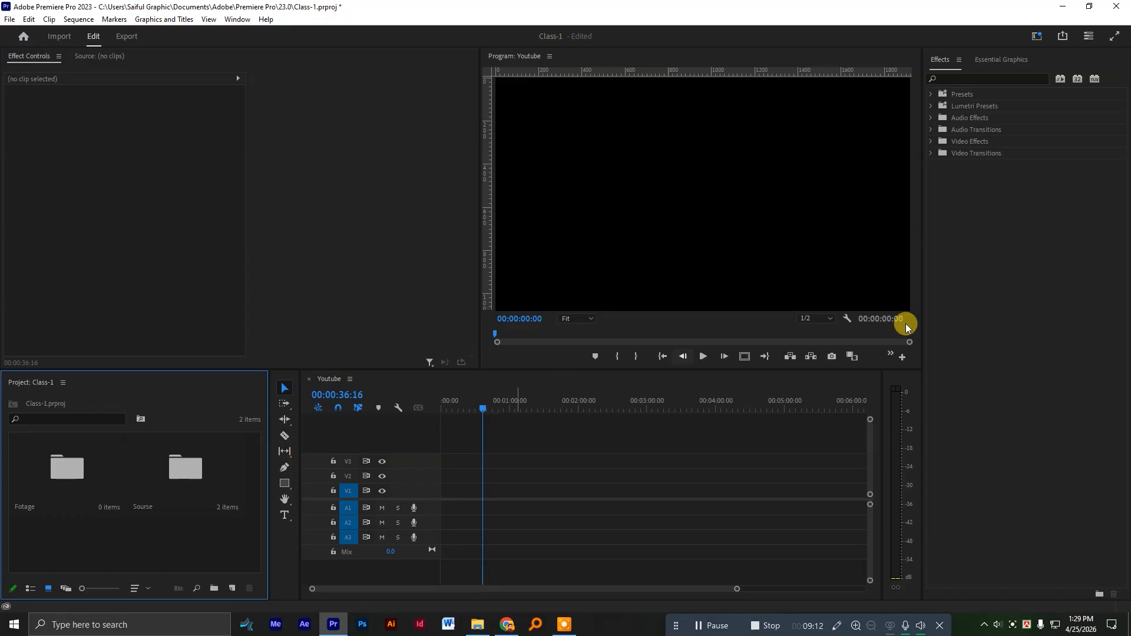
Group Effects and Essential Graphics with the Program monitor, and narrow the Project panel to give the timeline more width.
click(953, 62)
drag(953, 62, 722, 63)
drag(978, 62, 792, 57)
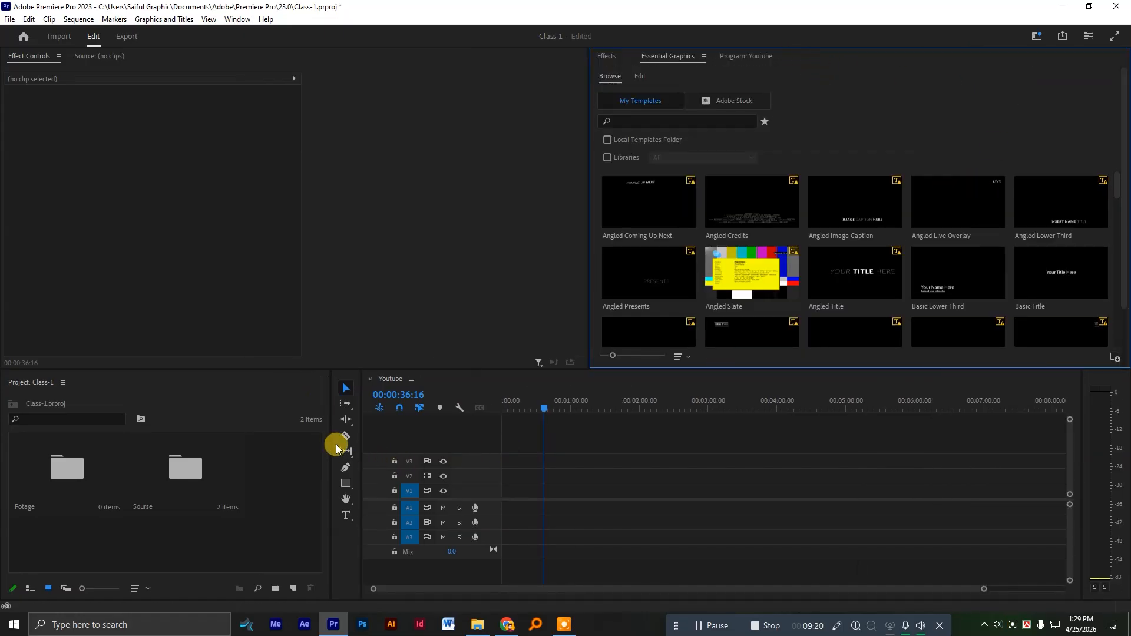
drag(330, 441, 277, 445)
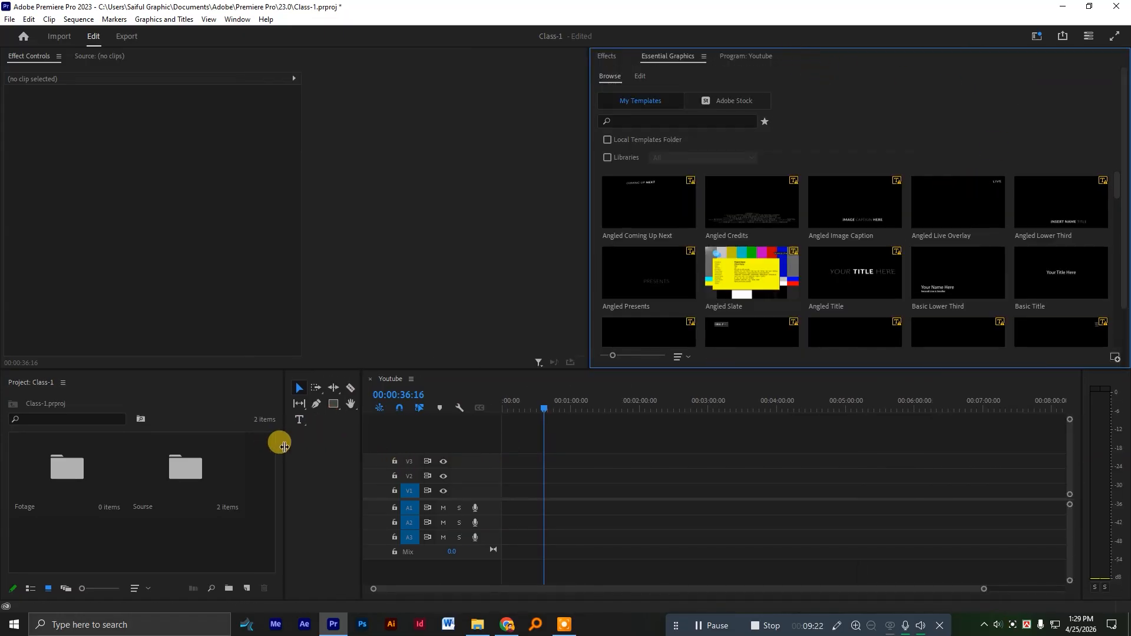
drag(361, 449, 298, 434)
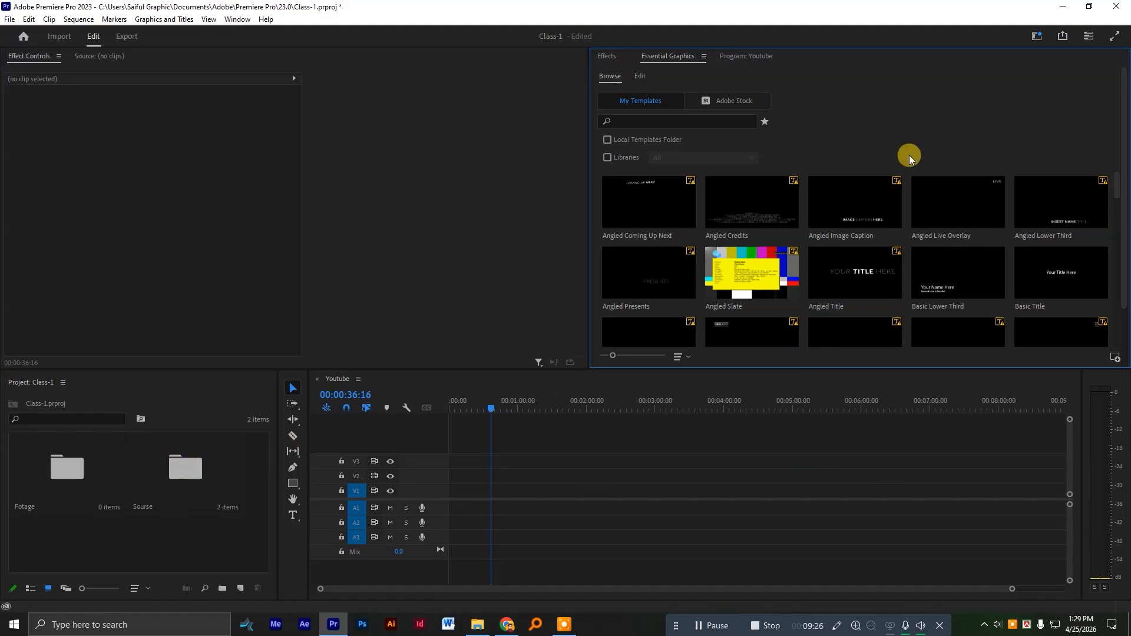
Move Effects and Essential Graphics together into a narrow column beside the Program monitor, leaving the monitor the larger width.
click(612, 58)
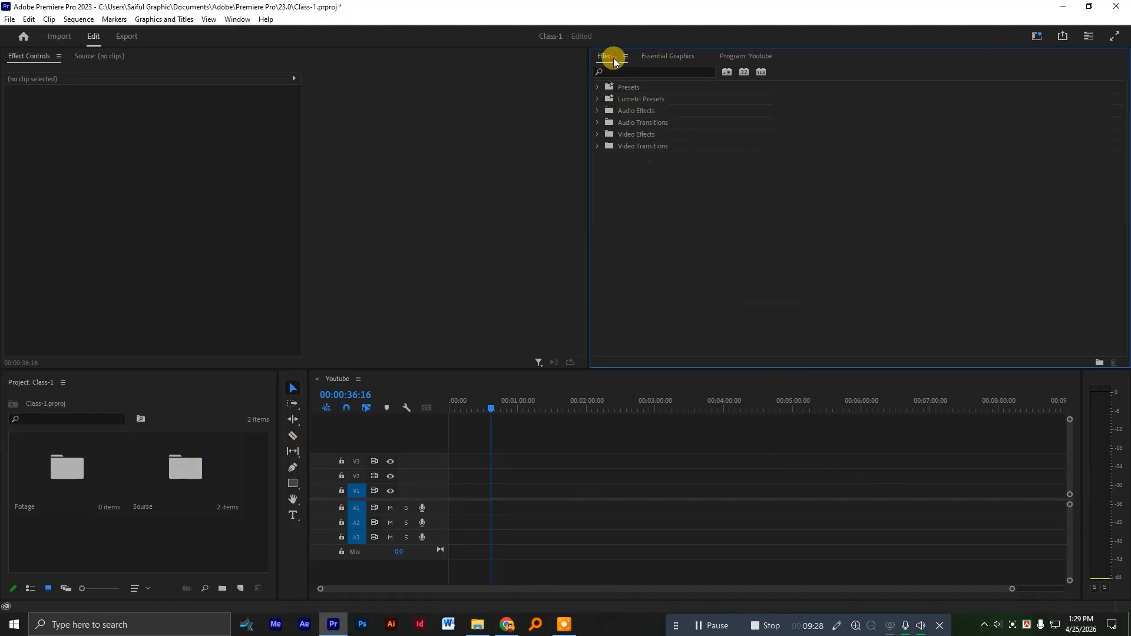
drag(607, 61, 1108, 94)
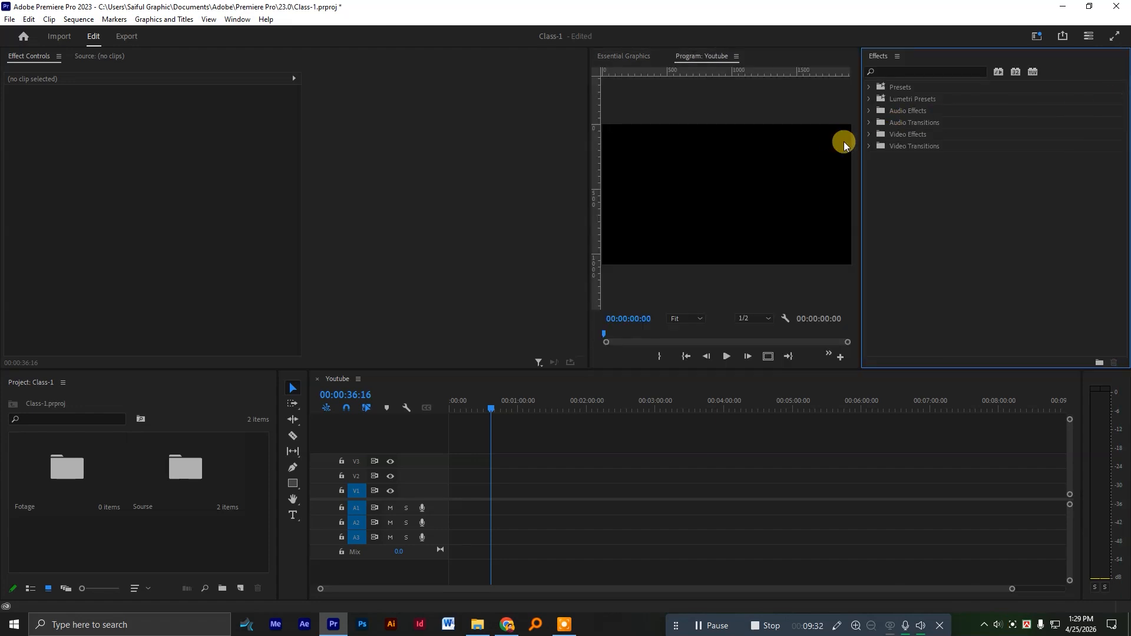
drag(859, 145, 996, 159)
click(625, 56)
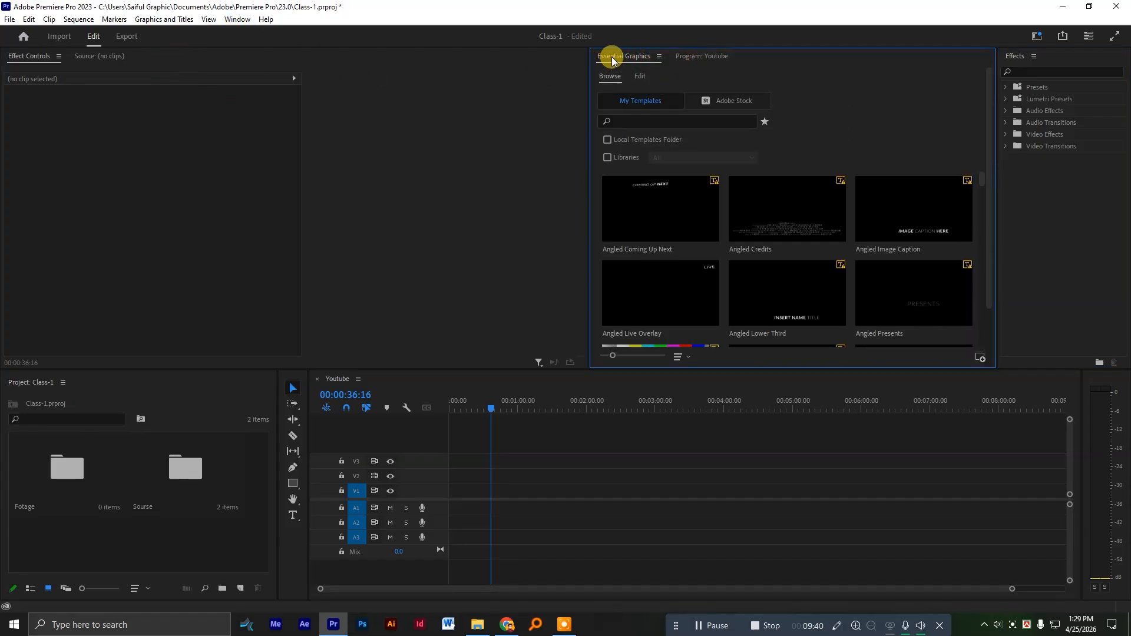
drag(617, 56, 1059, 58)
drag(995, 94, 975, 93)
Move the Source monitor into the Program monitor's group, leaving Effect Controls alone in its area.
click(105, 56)
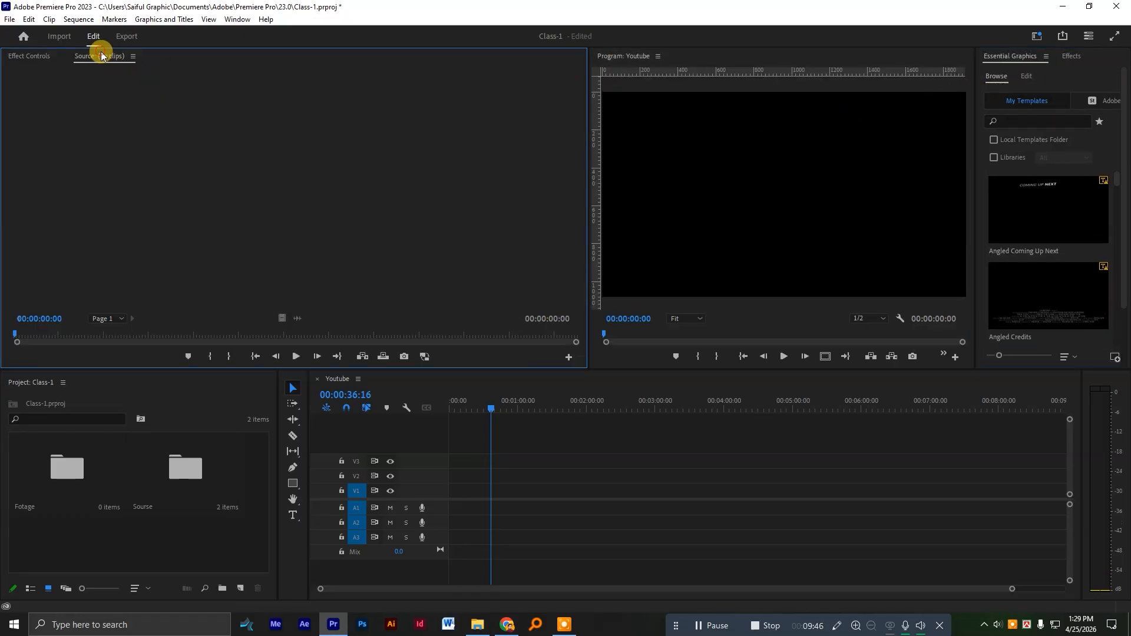
drag(115, 59, 682, 55)
click(691, 59)
click(631, 56)
click(118, 112)
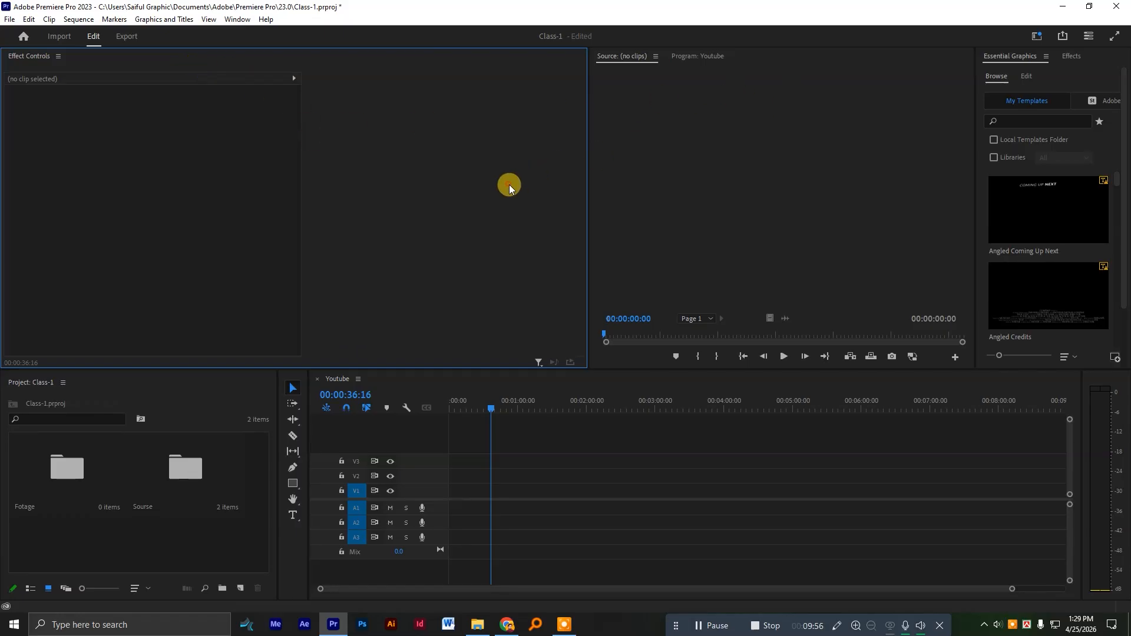
Import the vidssave.com Facebook 720p MP4 and the WhatsApp Image 2026-04-19 JPEG from Downloads into the Fotage bin.
click(165, 541)
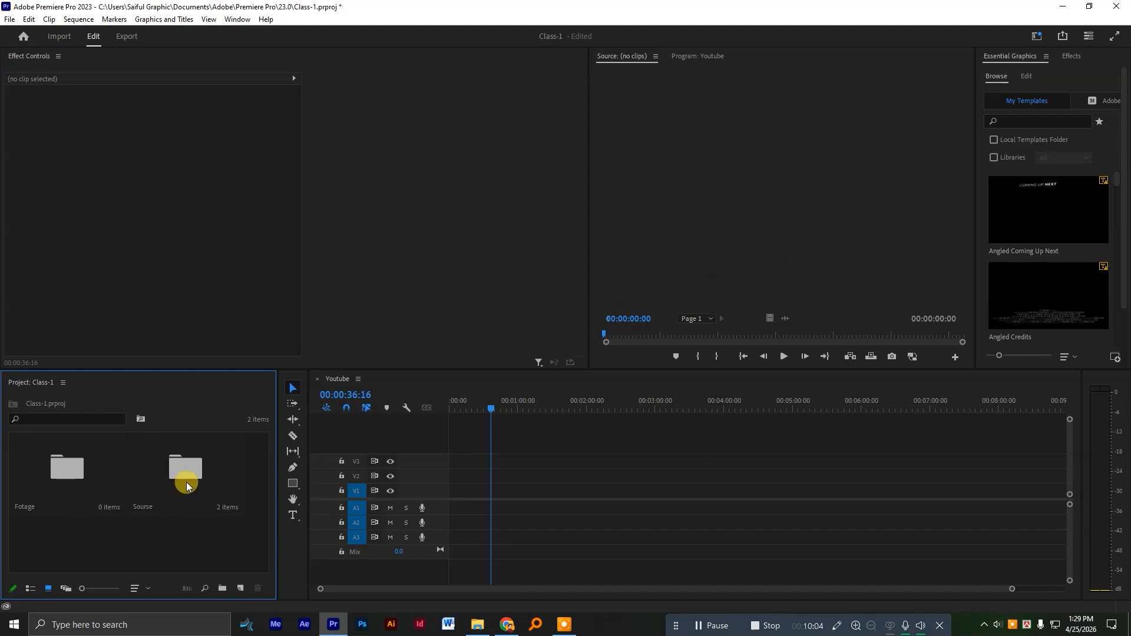
double_click(58, 475)
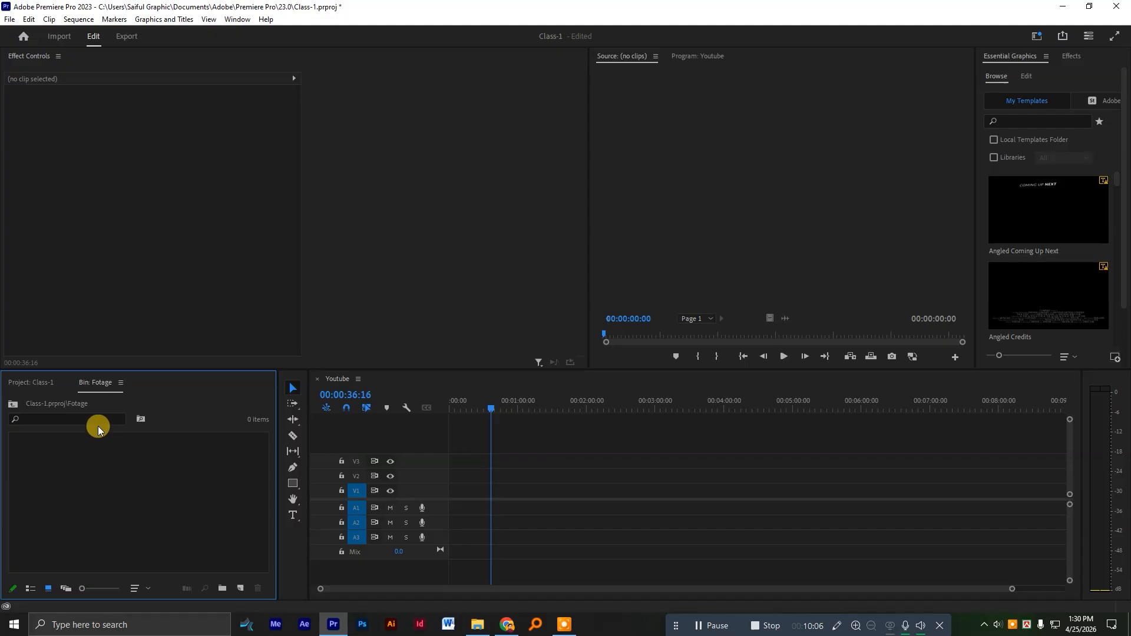
click(175, 480)
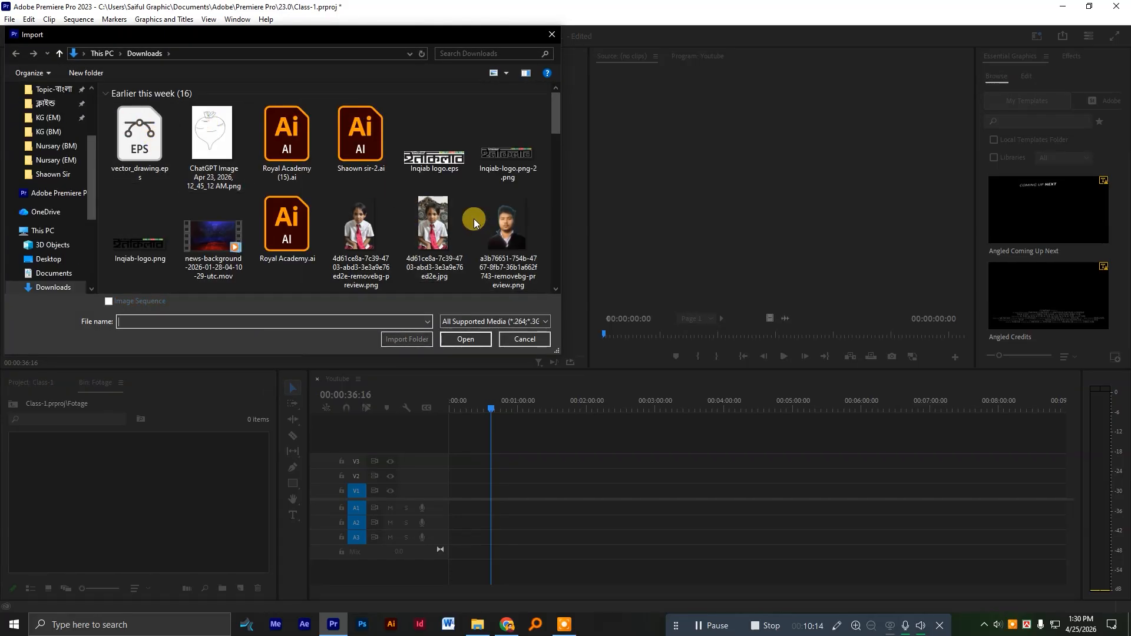
scroll(474, 233, down, 2)
click(227, 244)
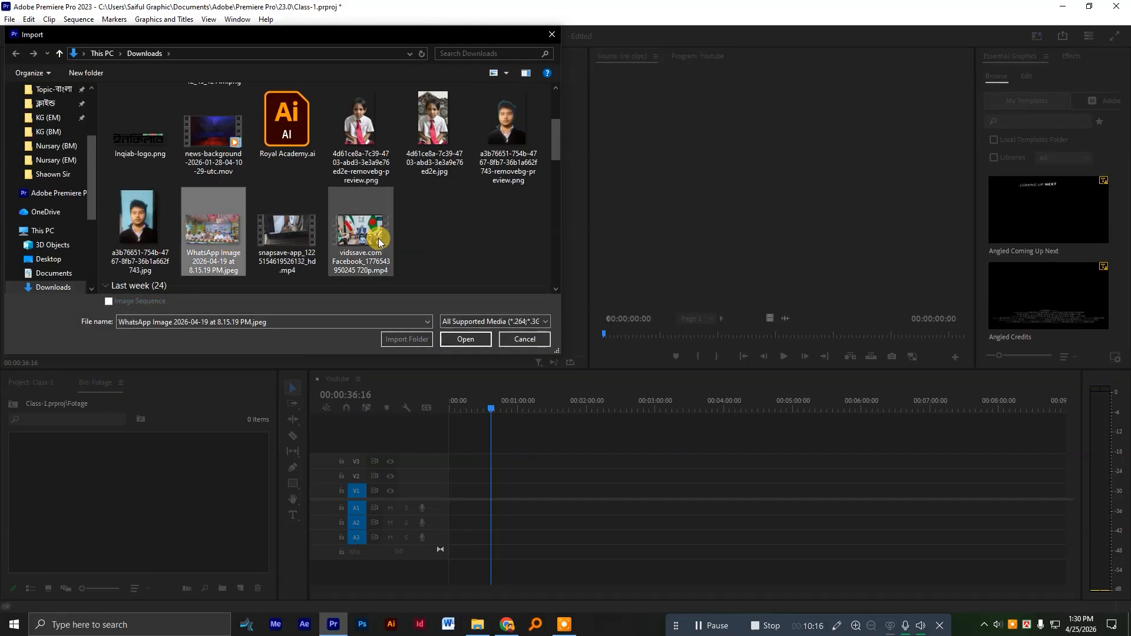
ctrl+click(387, 242)
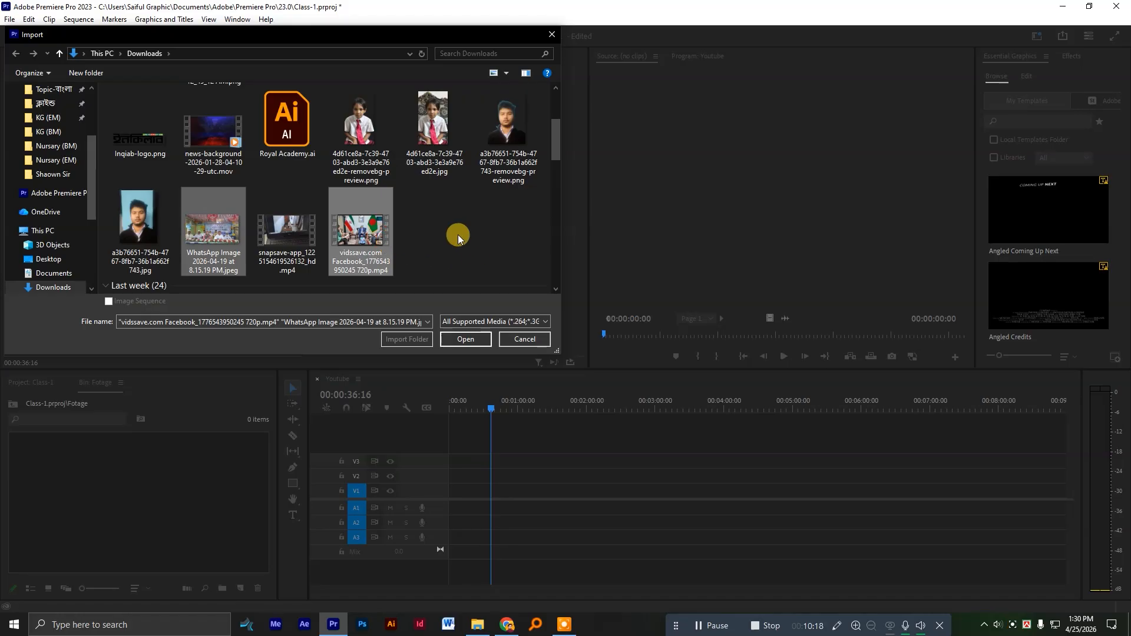
scroll(457, 234, down, 3)
click(465, 338)
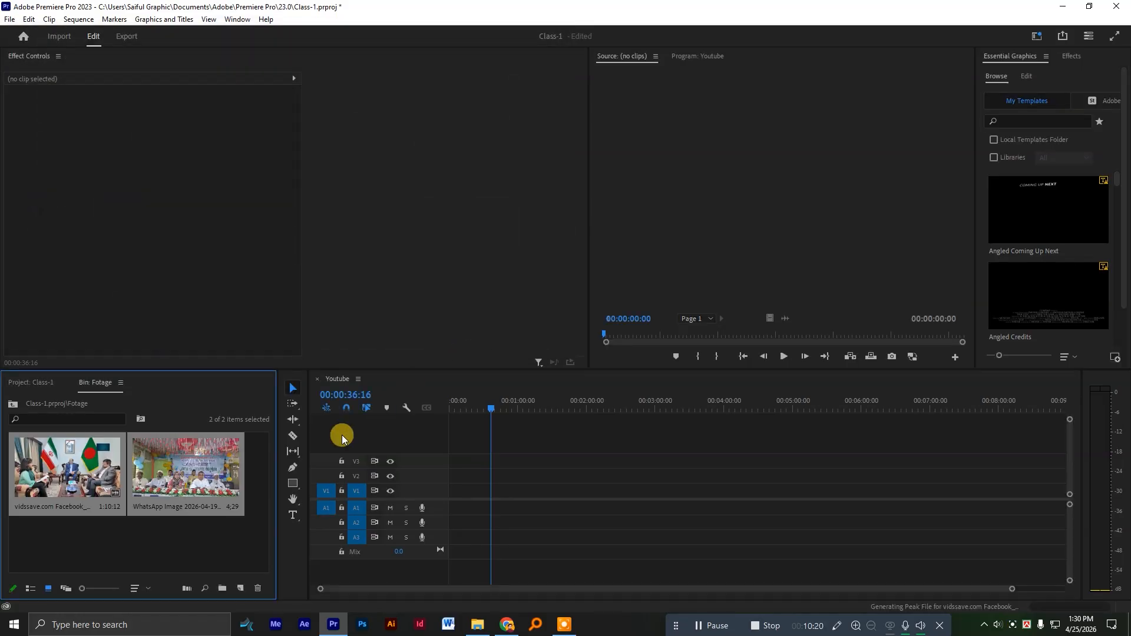
Place the vidssave.com video clip at the start of the Youtube sequence, keeping the existing sequence settings.
click(71, 460)
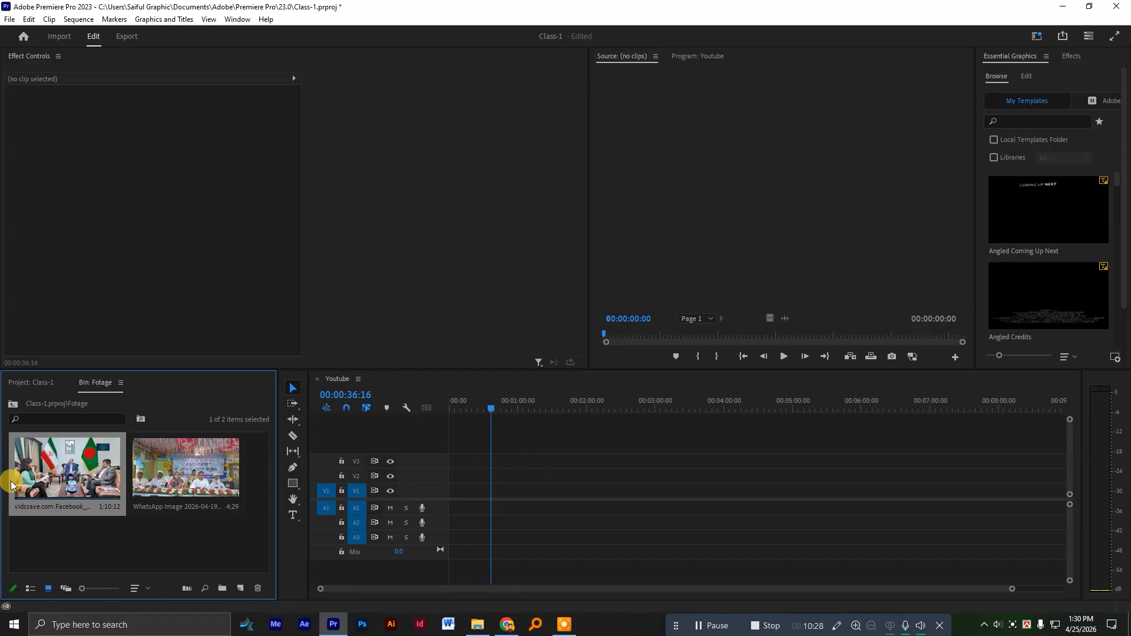
drag(65, 472, 452, 470)
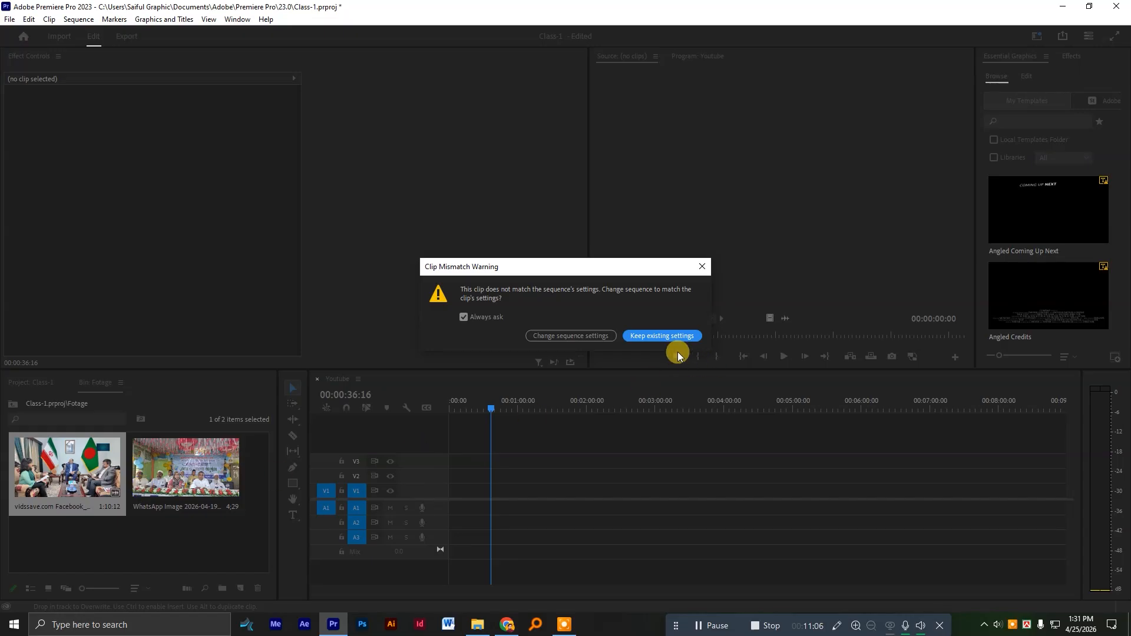
click(652, 337)
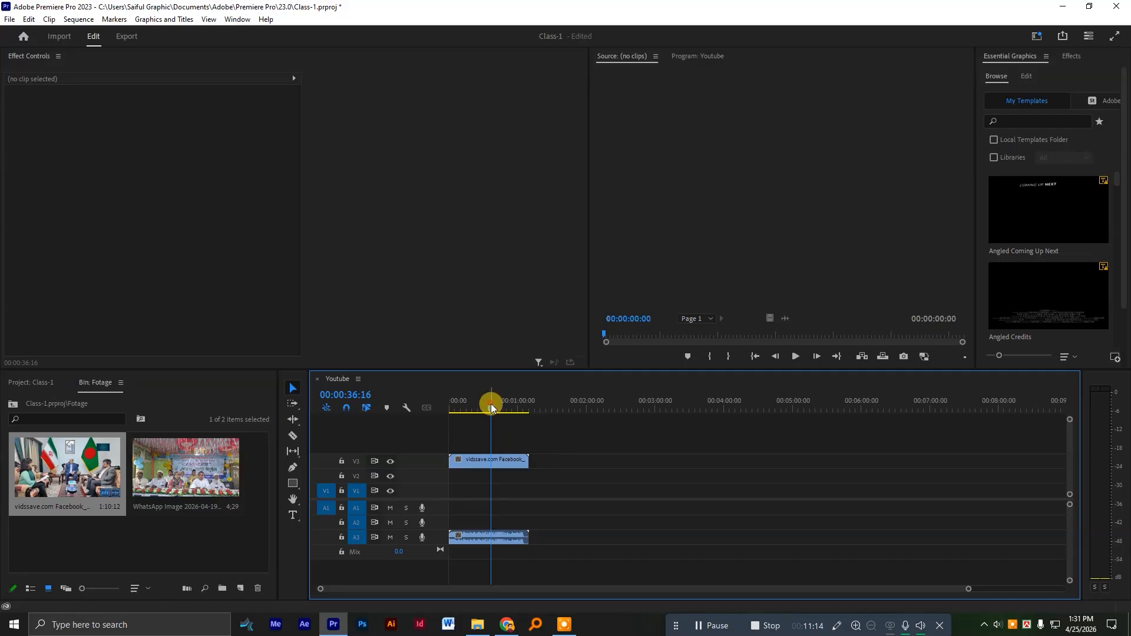
Preview the placed clip, move it to tracks V1 and A1, and return the playhead to the sequence start.
drag(490, 406, 472, 406)
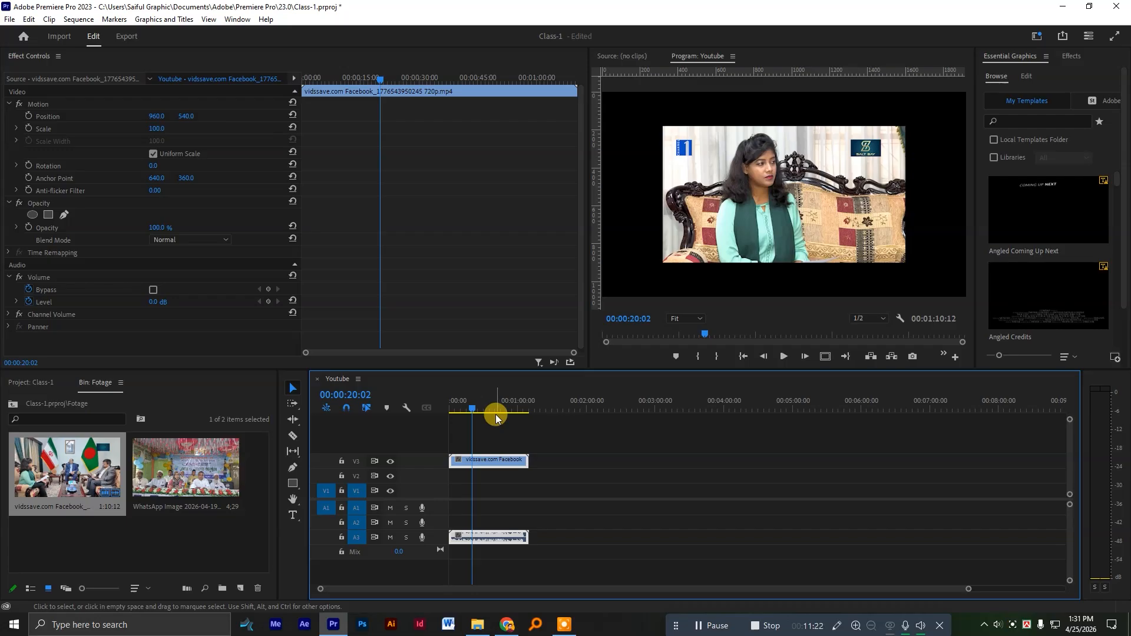
drag(489, 465, 486, 511)
drag(482, 404, 450, 404)
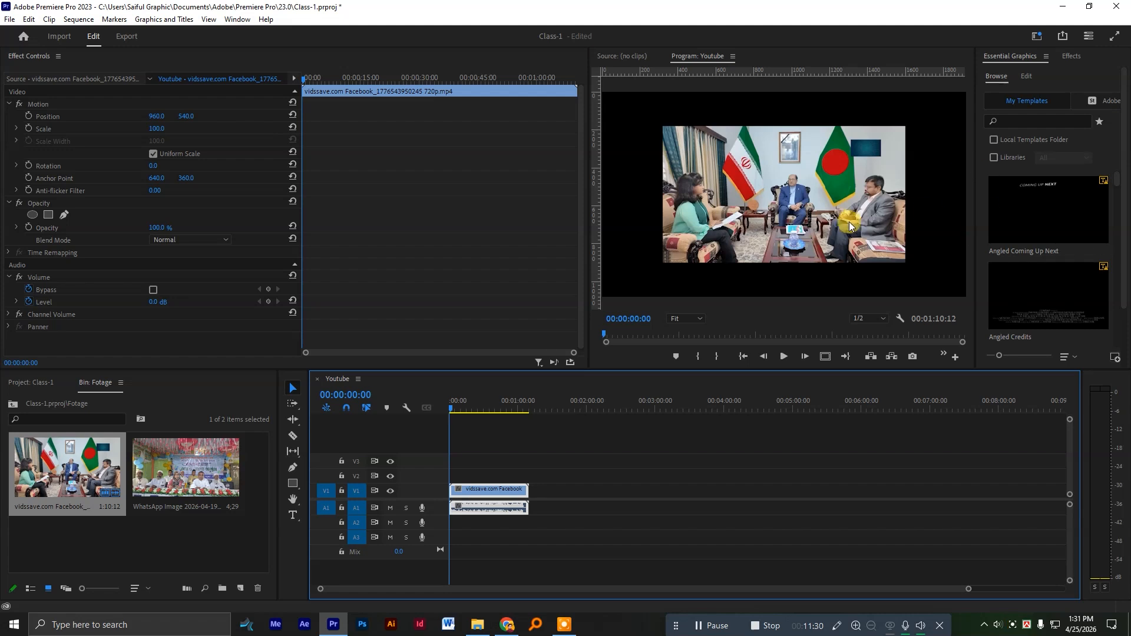
Enlarge the video clip in the Program monitor to a scale of about 109.5.
click(831, 222)
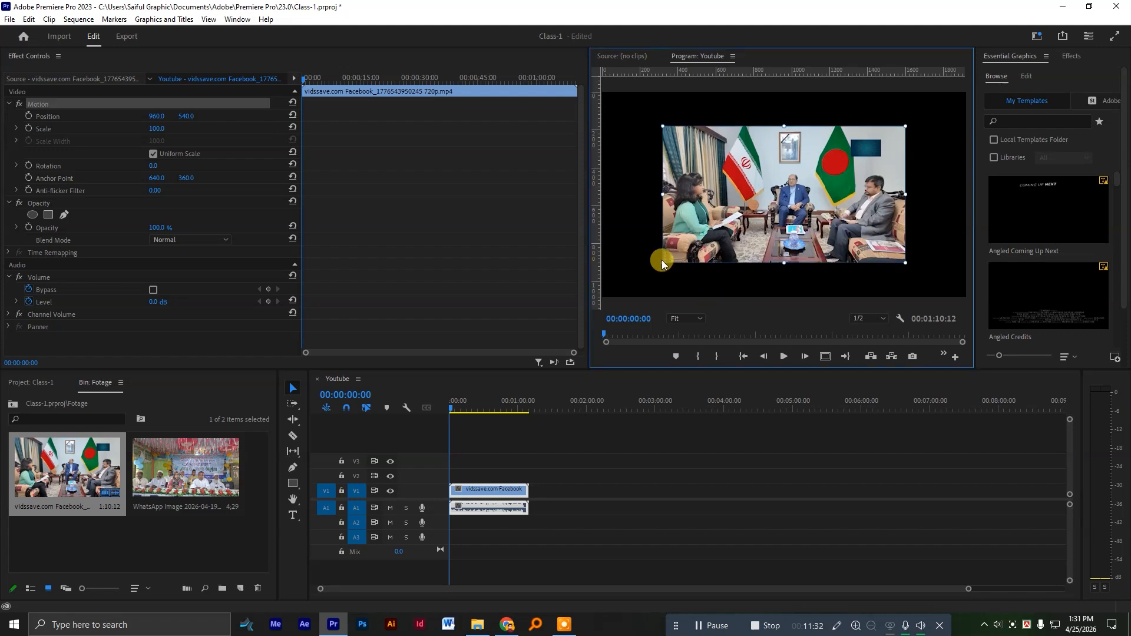
drag(662, 260, 651, 269)
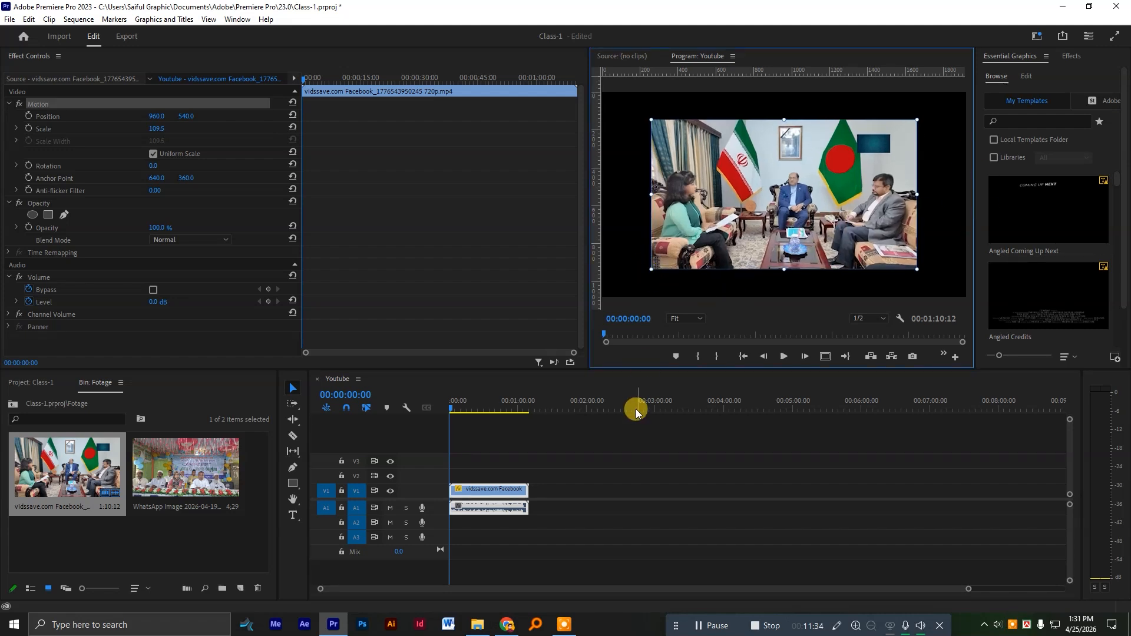
Apply Scale to Frame Size to the video clip on V1 and check the frame at 00:00:18:00.
click(542, 477)
click(471, 494)
right_click(473, 497)
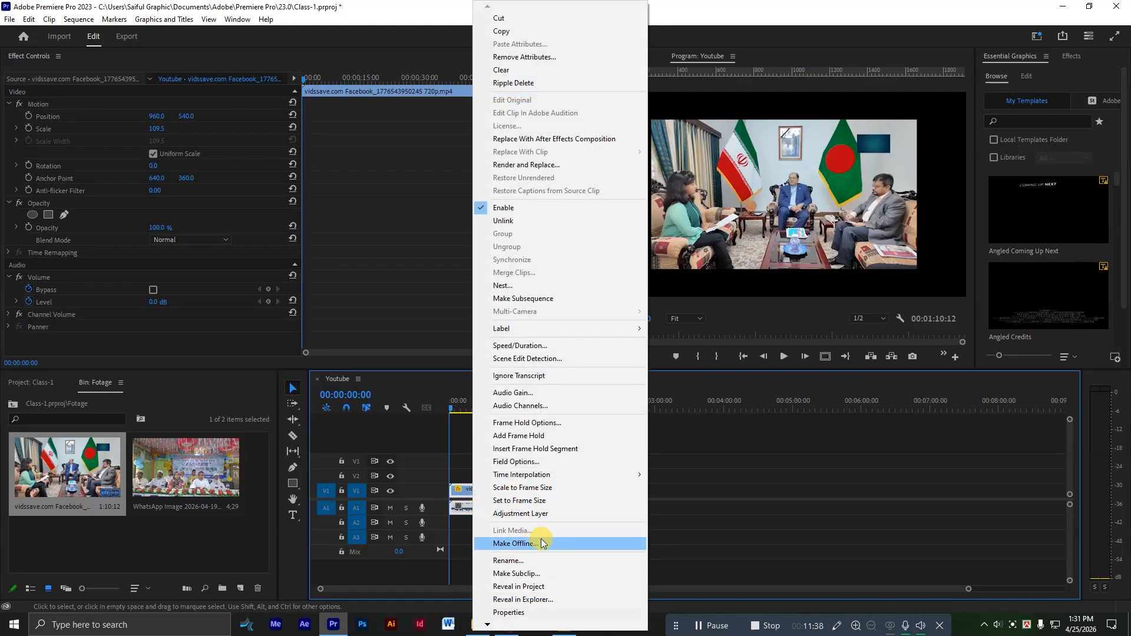
click(553, 491)
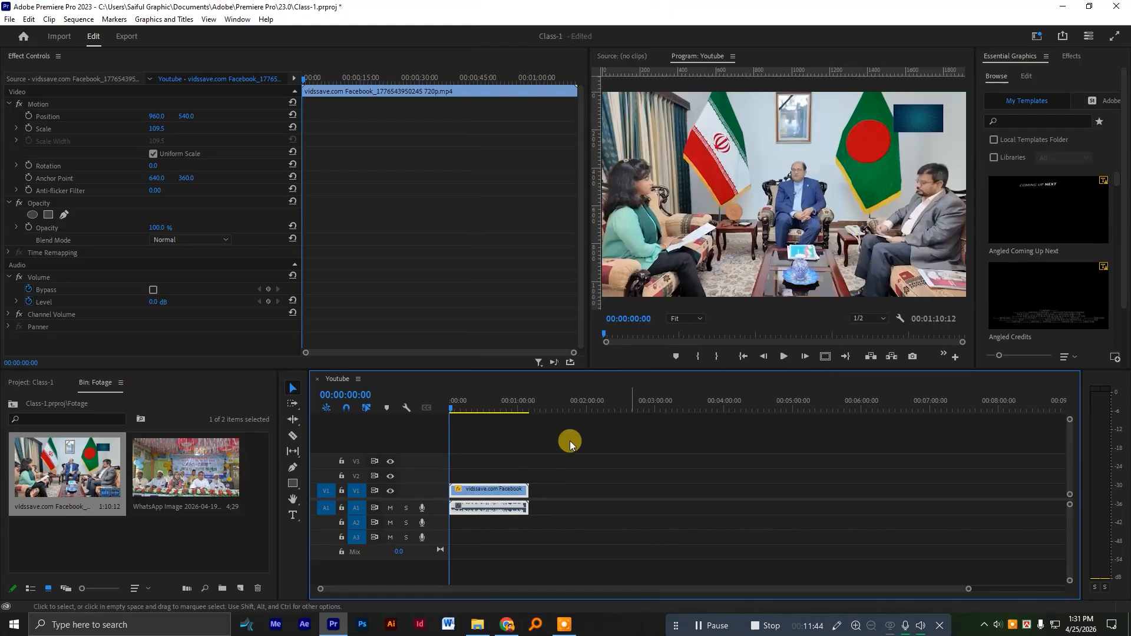
mouse_move(433, 404)
mouse_down()
mouse_move(532, 403)
mouse_move(433, 418)
mouse_up()
click(468, 405)
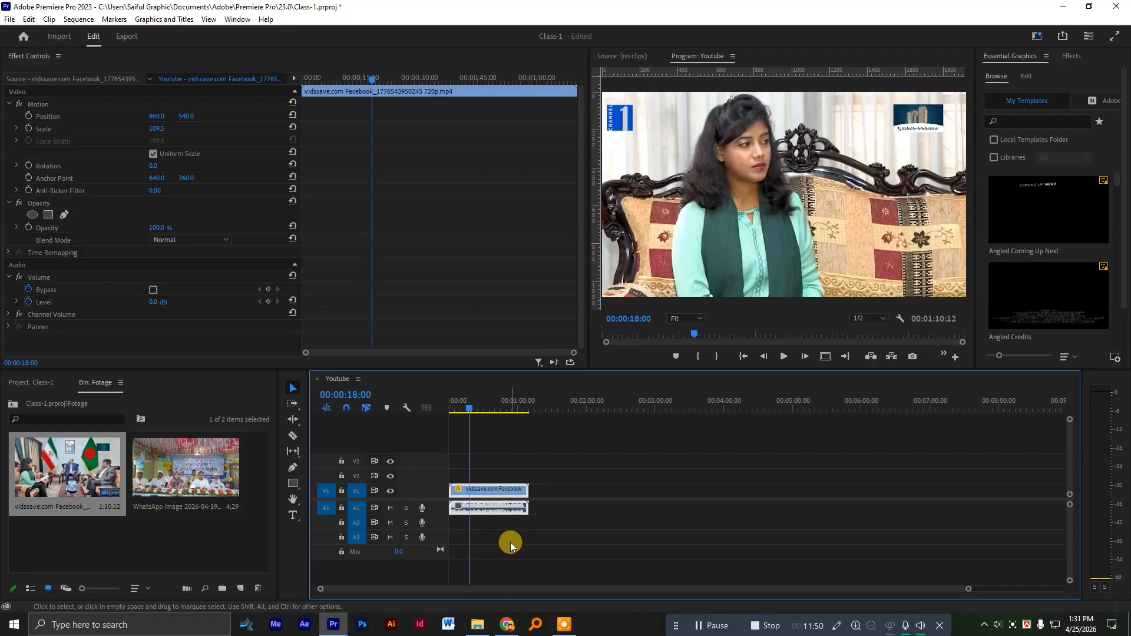
Add three video tracks after Video 3 and one standard audio track after Audio 3 to the Youtube sequence.
scroll(500, 520, up, 6)
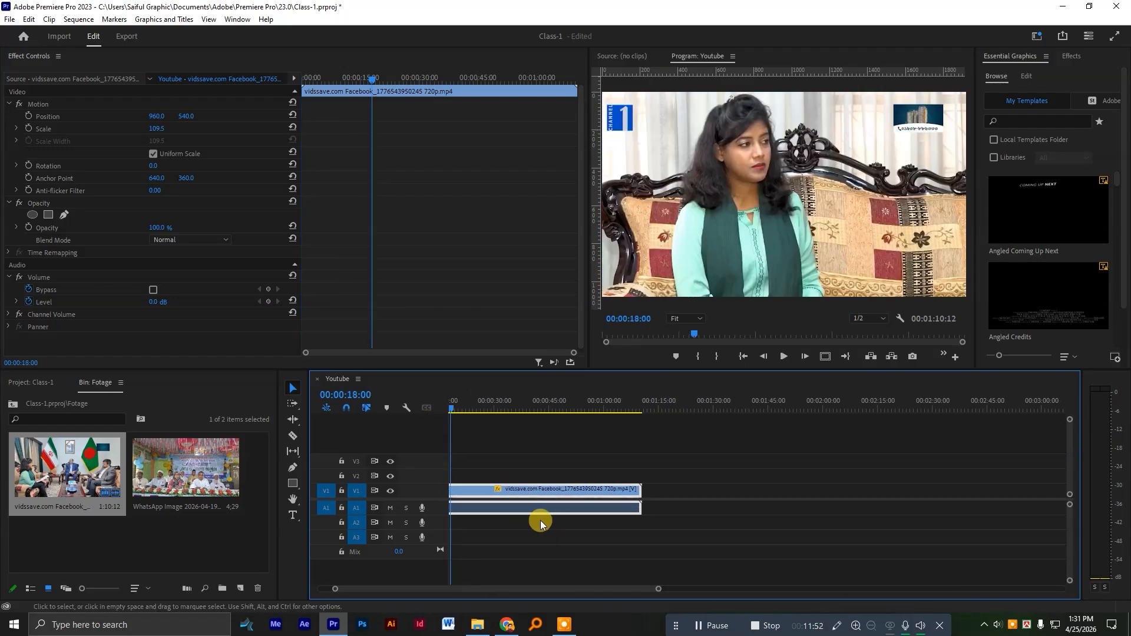
scroll(539, 515, down, 3)
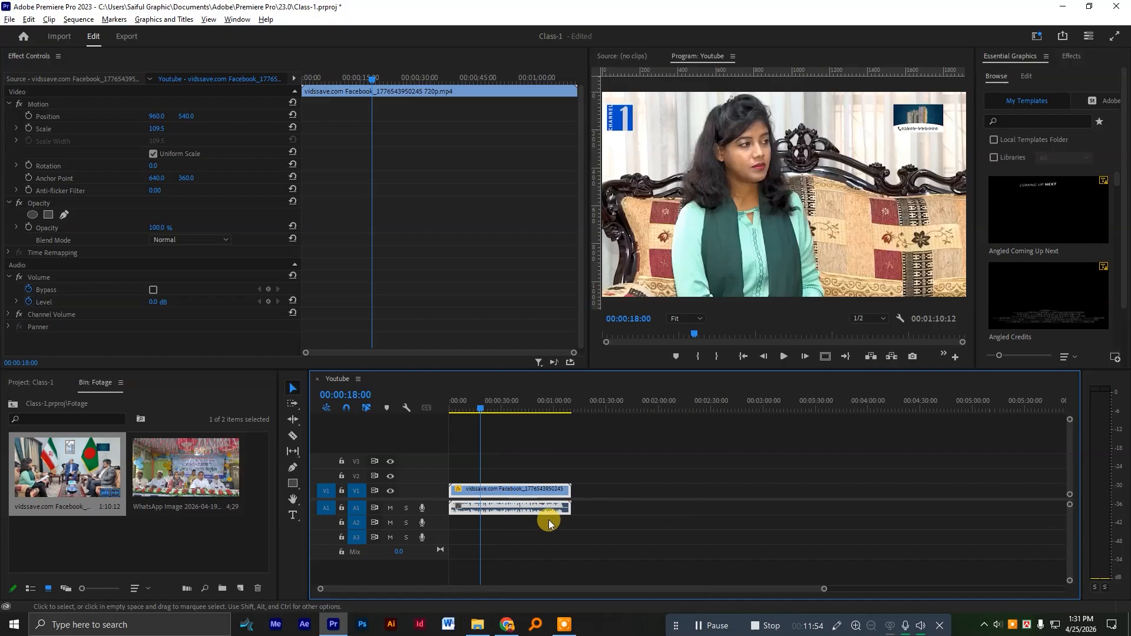
right_click(417, 461)
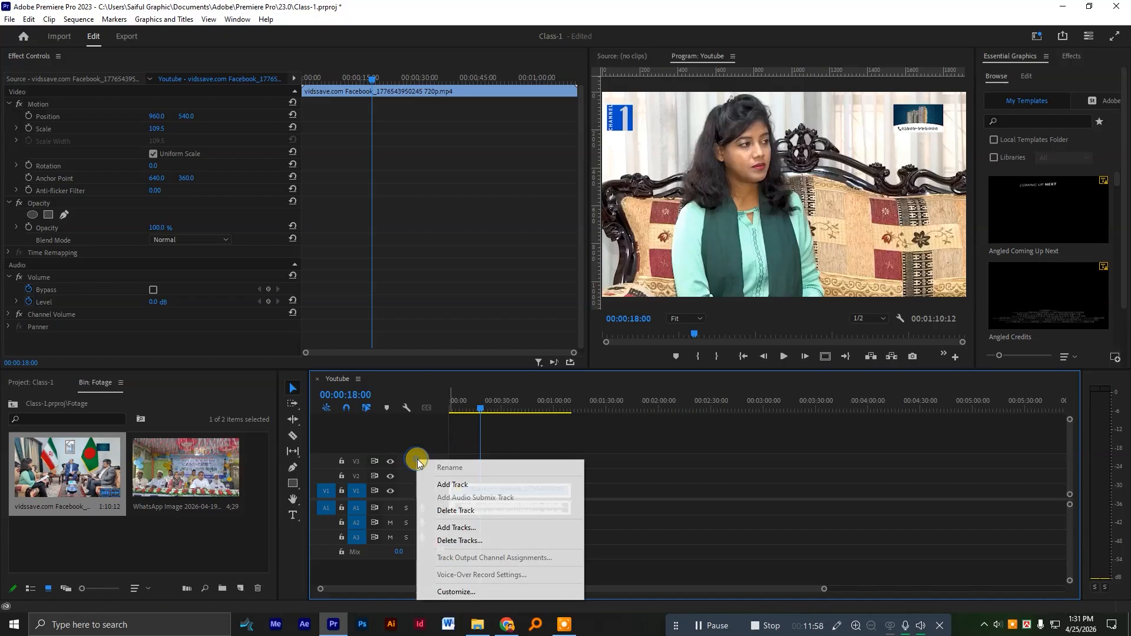
click(457, 528)
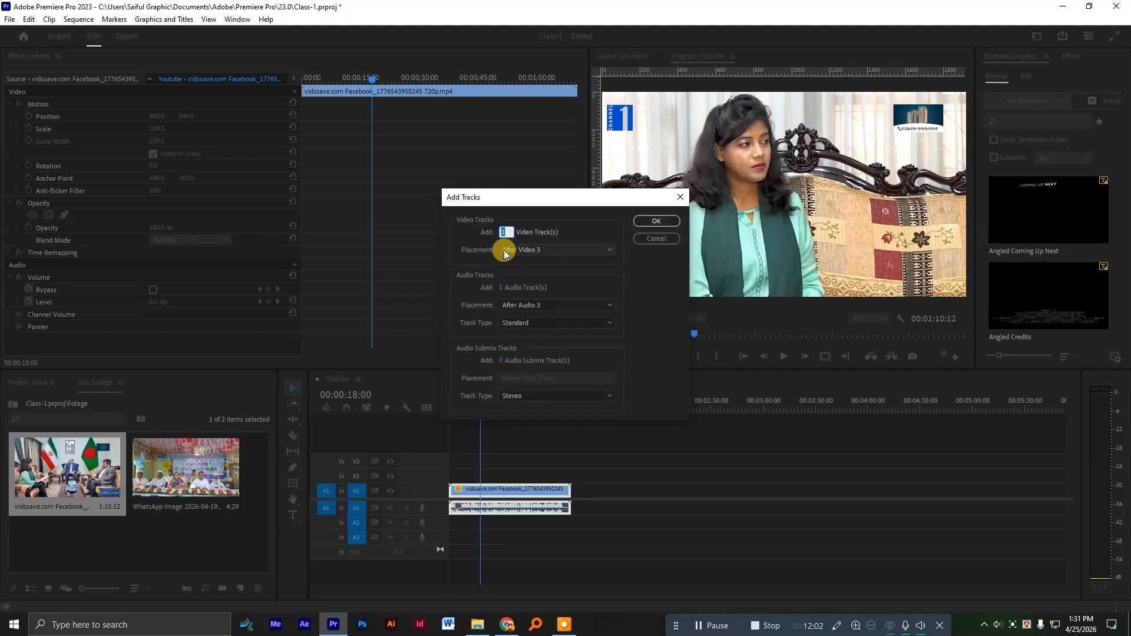
click(505, 231)
text(3)
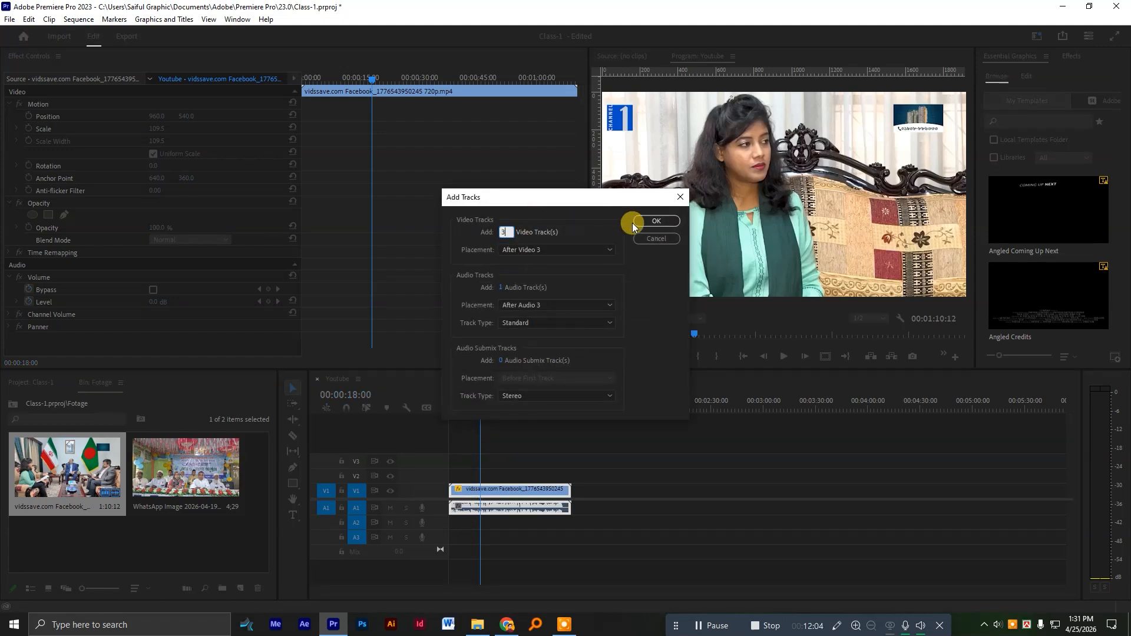
click(656, 222)
scroll(470, 465, up, 1)
scroll(470, 466, down, 1)
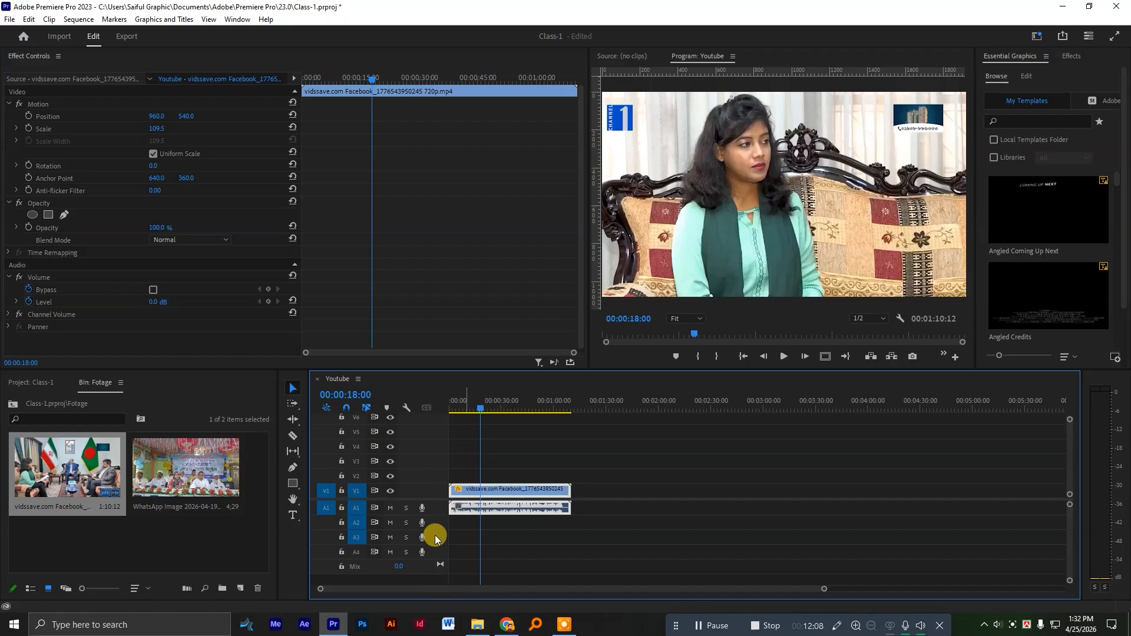
right_click(435, 537)
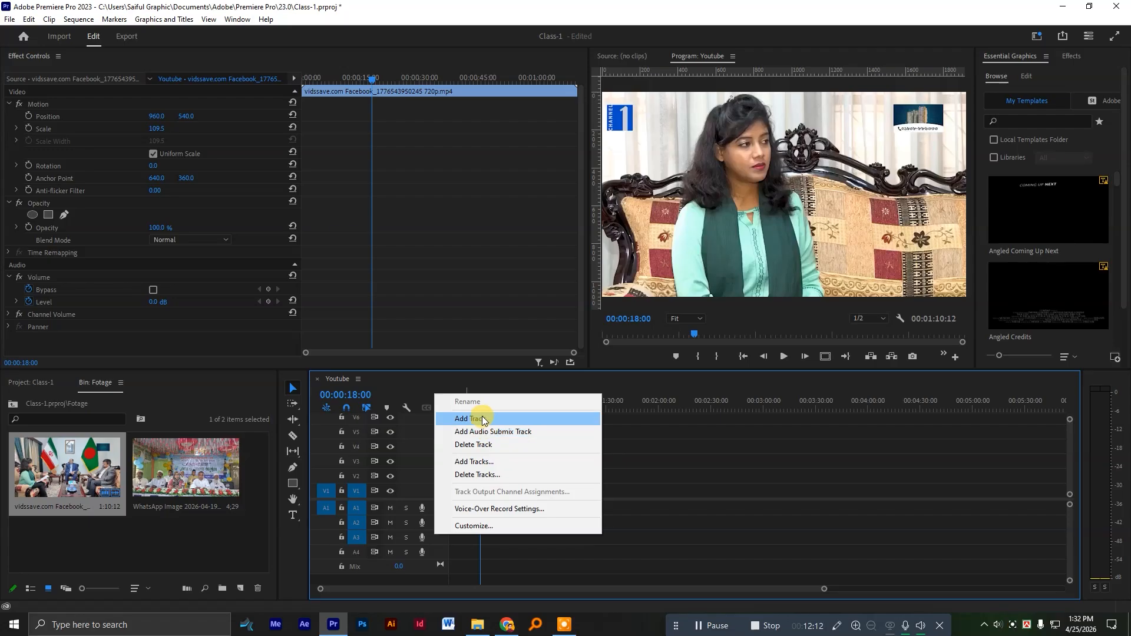
click(412, 455)
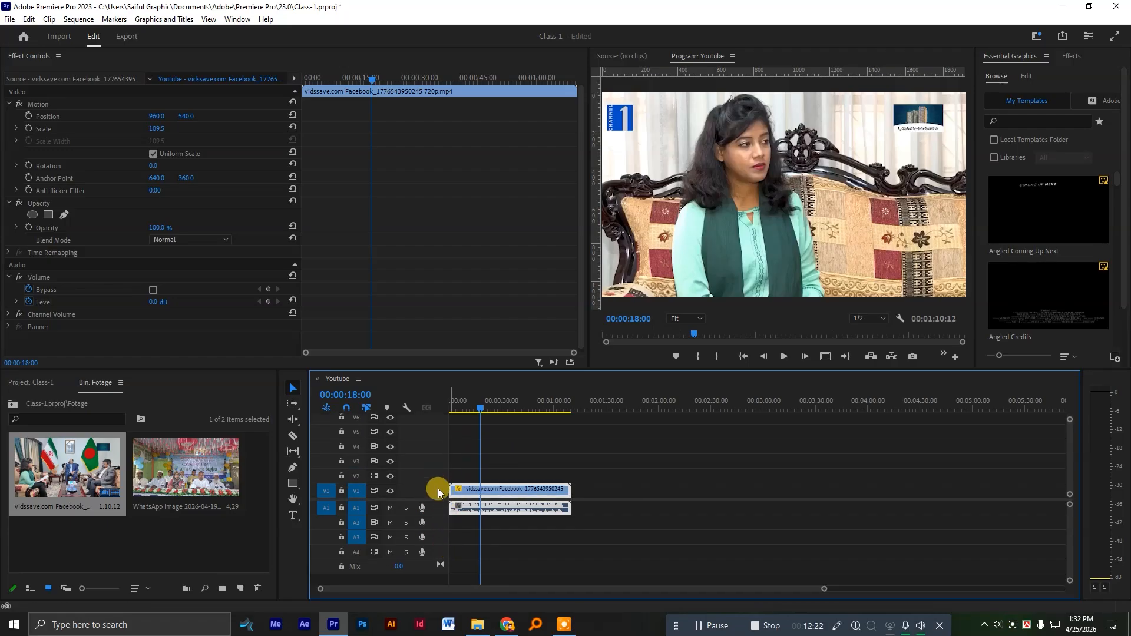
Try out taller and shorter track heights on V1, A1 and A2 in the timeline.
scroll(438, 493, up, 5)
scroll(437, 490, down, 6)
scroll(437, 489, up, 4)
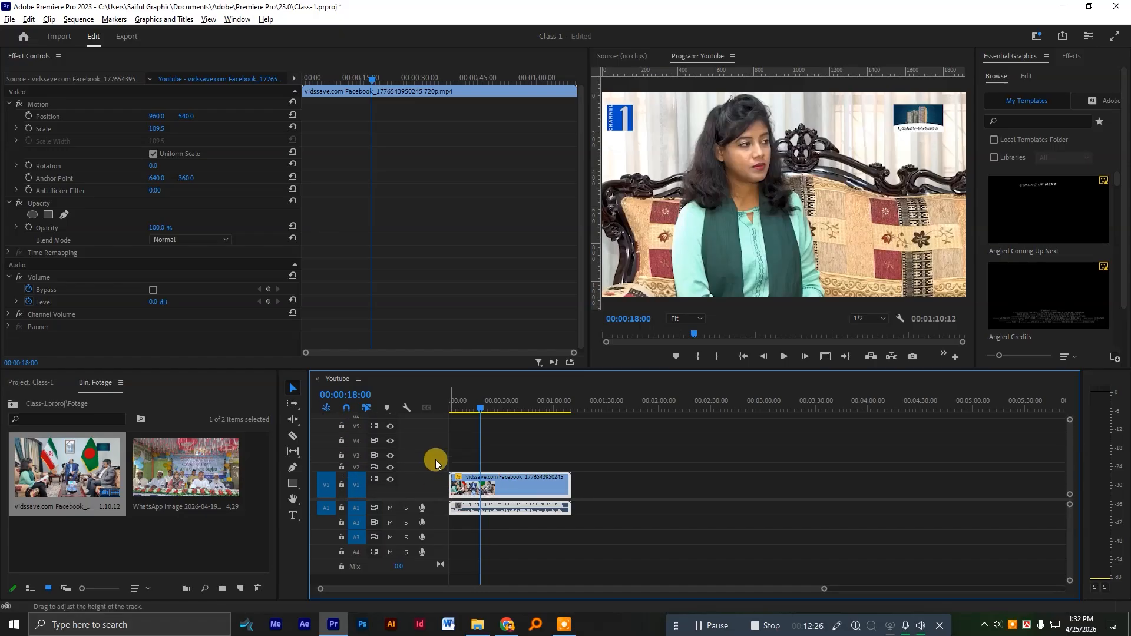
scroll(433, 484, up, 2)
scroll(436, 508, up, 3)
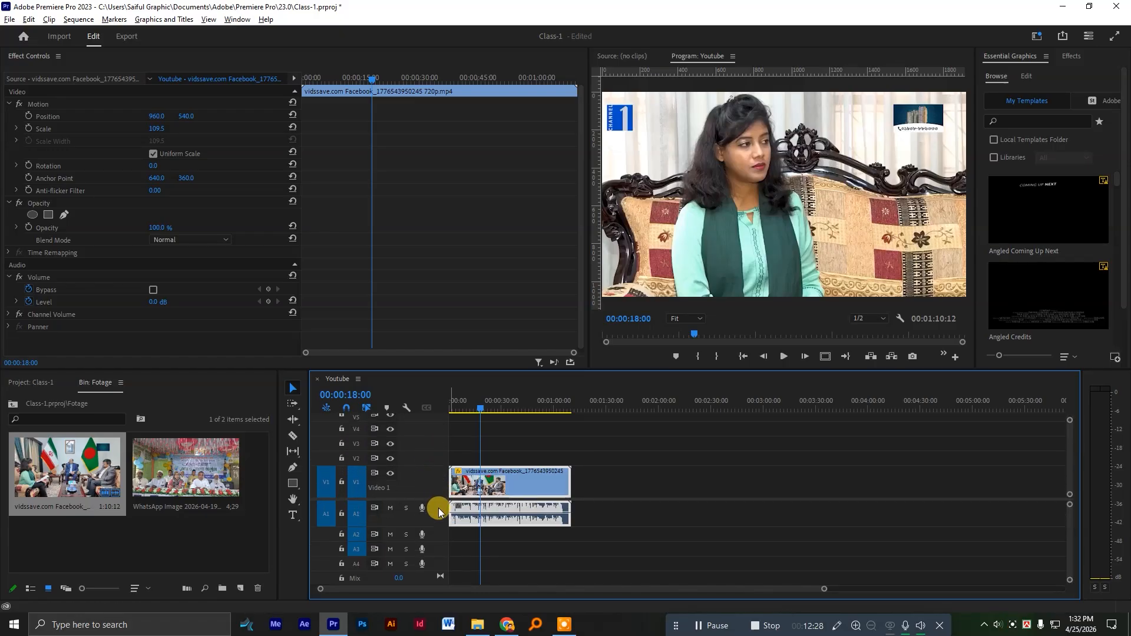
key(alt)
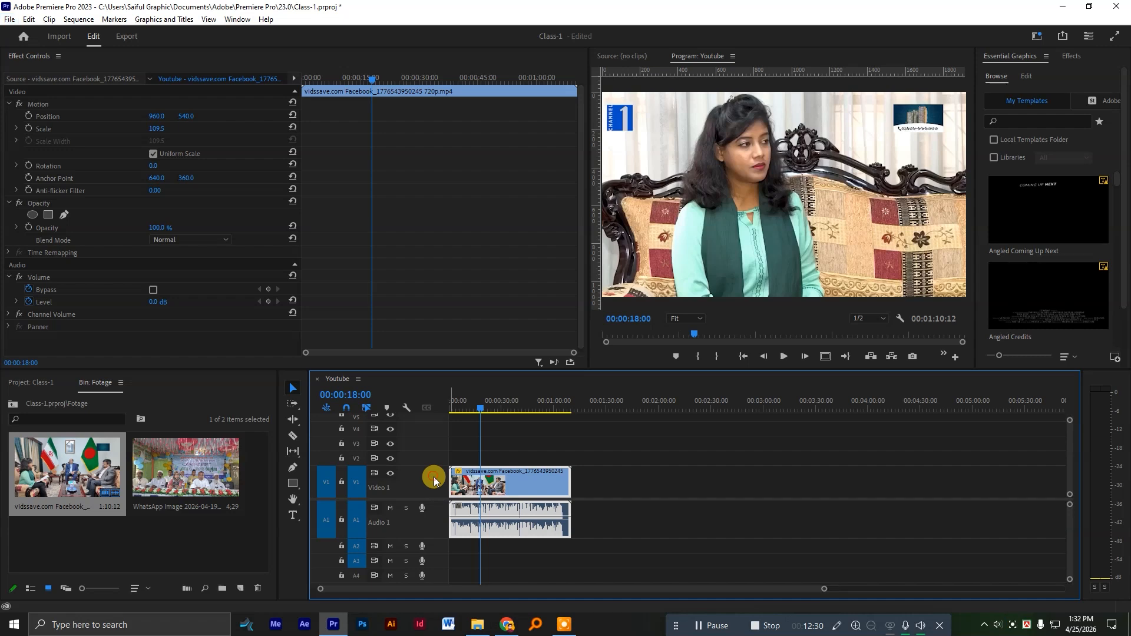
scroll(434, 481, up, 2)
scroll(434, 480, down, 2)
scroll(434, 523, down, 3)
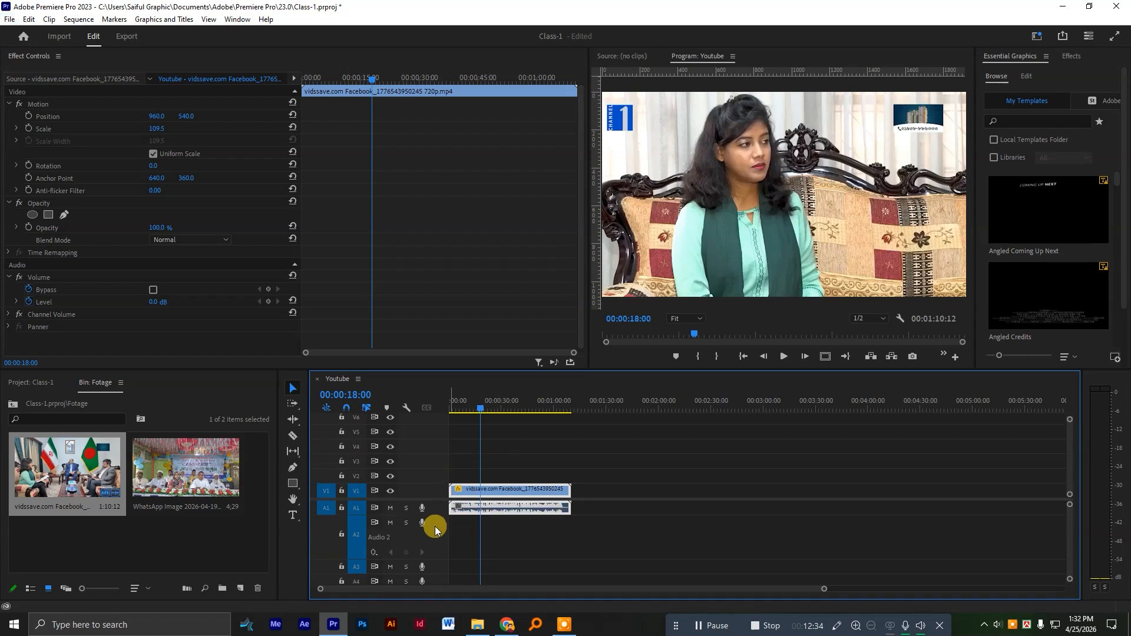
Expand the Audio 1 track to show its waveform, collapse Audio 2, and move the playhead to 00:00:20:20.
scroll(436, 507, up, 2)
mouse_move(500, 402)
mouse_down()
mouse_move(518, 405)
mouse_move(478, 407)
mouse_move(515, 409)
mouse_move(540, 438)
mouse_move(494, 404)
mouse_up()
scroll(536, 494, up, 3)
scroll(537, 493, up, 5)
scroll(586, 436, down, 4)
scroll(586, 435, up, 3)
scroll(553, 457, down, 2)
scroll(553, 457, down, 1)
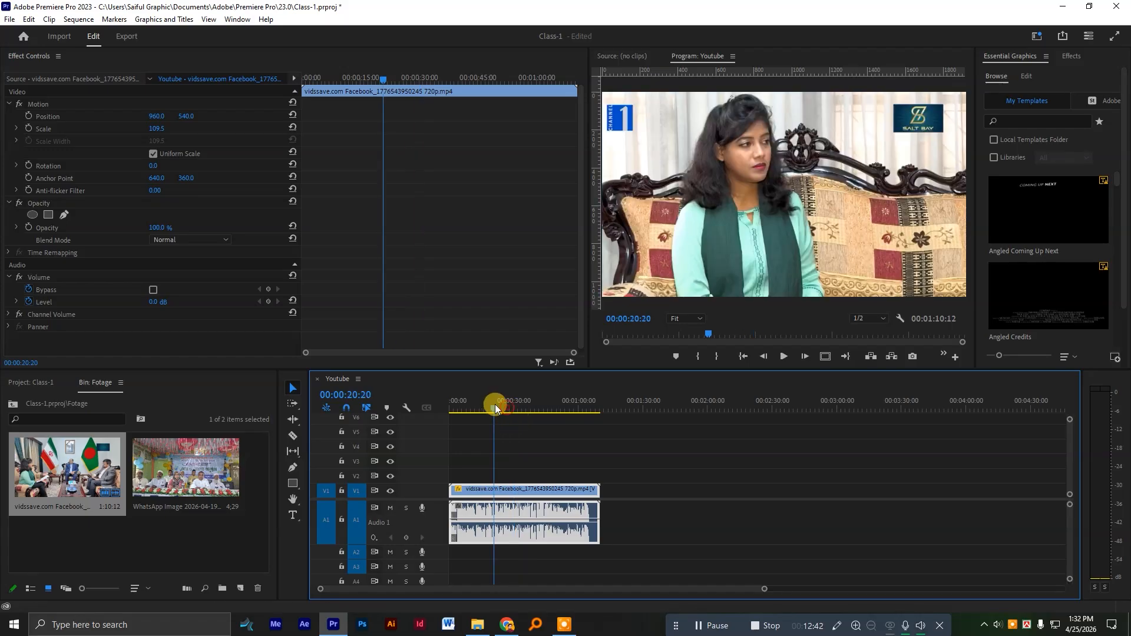
Split the clip at 00:00:50:00 and delete the part after the cut.
mouse_move(642, 558)
mouse_down()
mouse_move(537, 523)
mouse_move(654, 569)
mouse_up()
mouse_move(528, 400)
mouse_down()
mouse_move(516, 406)
mouse_move(539, 406)
mouse_up()
scroll(558, 506, up, 3)
key(ctrl+k)
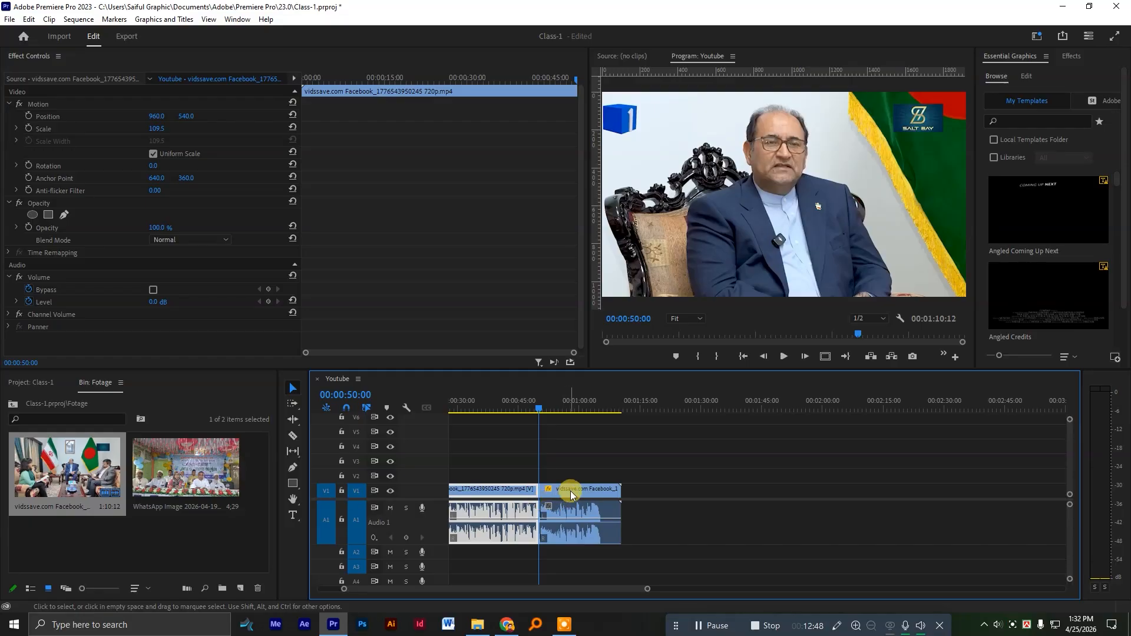
drag(570, 494, 673, 478)
key(Delete)
Split the remaining clip at about 00:00:29:13 and move its second part to just past the one-minute mark.
drag(497, 404, 541, 414)
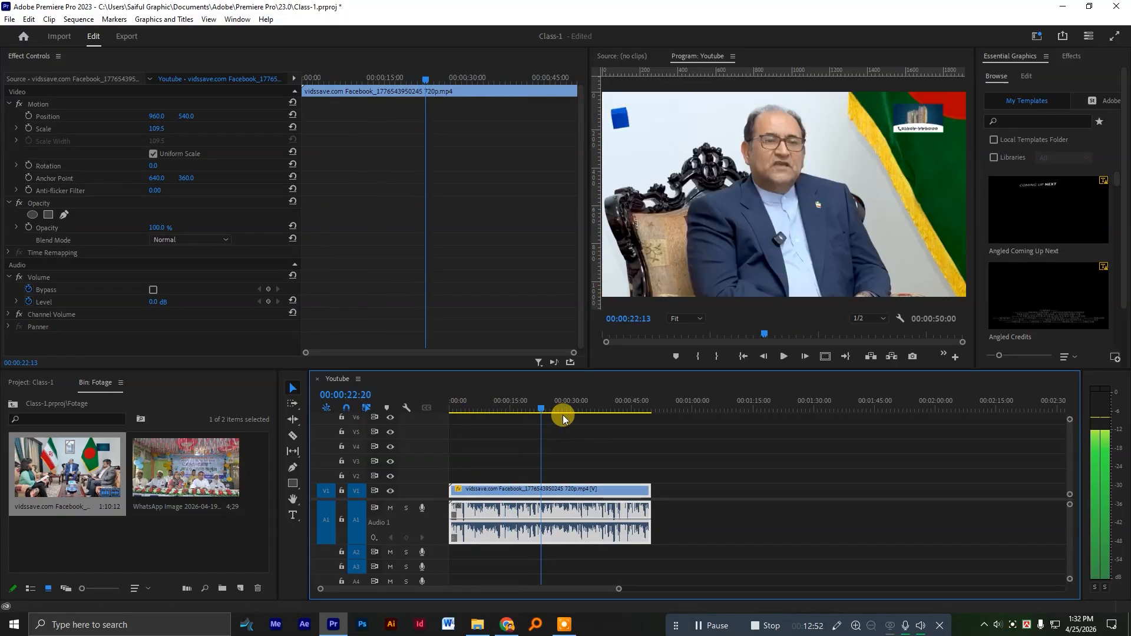
click(569, 414)
key(ctrl+k)
drag(588, 489, 721, 491)
Mark in and out points around the first clip segment and place the playhead at 00:00:09:04.
click(475, 405)
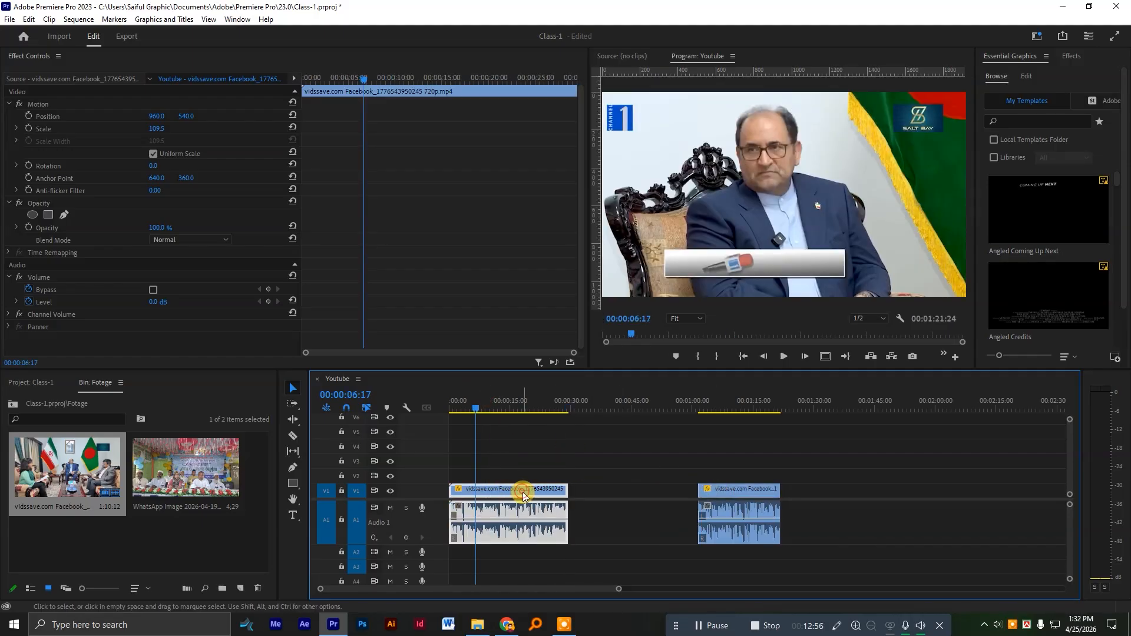
click(501, 405)
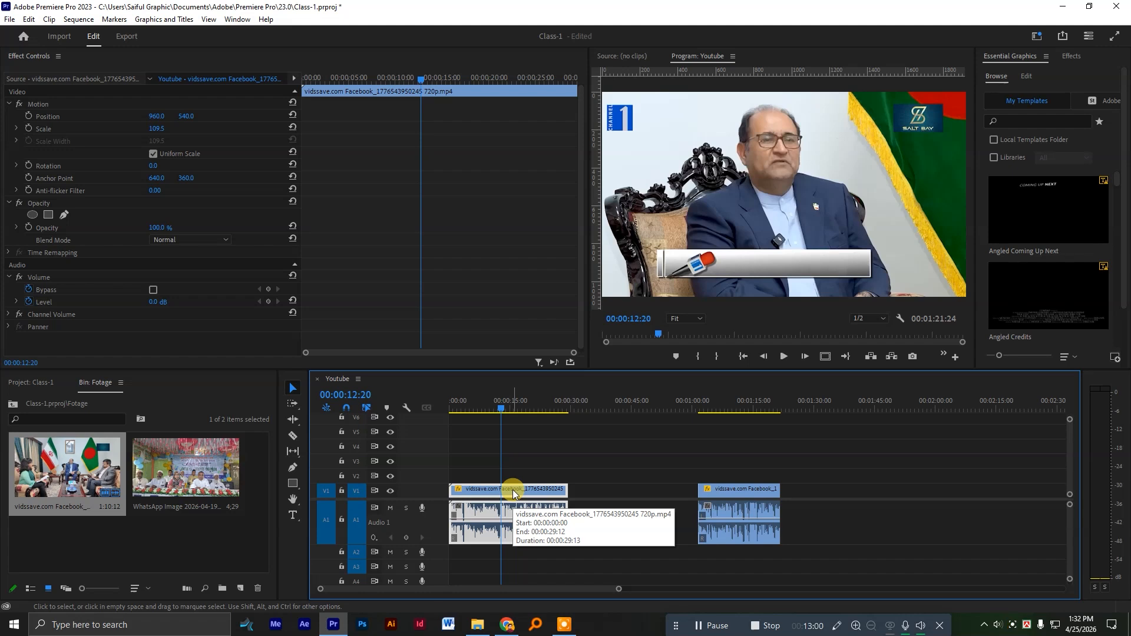
key(x)
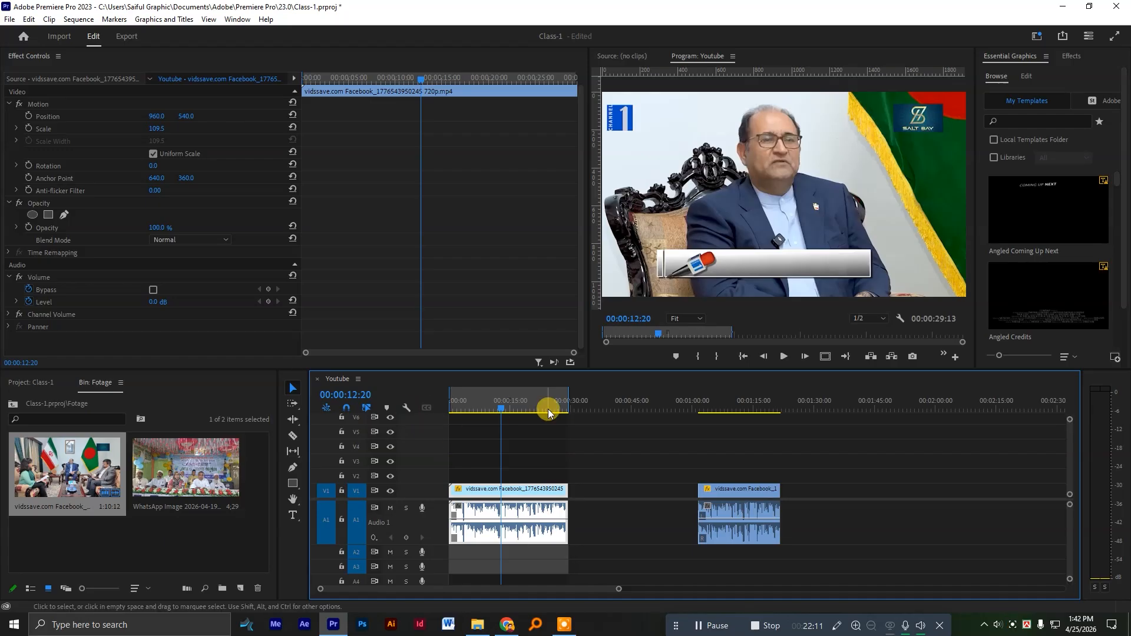
scroll(540, 469, up, 2)
scroll(539, 469, up, 1)
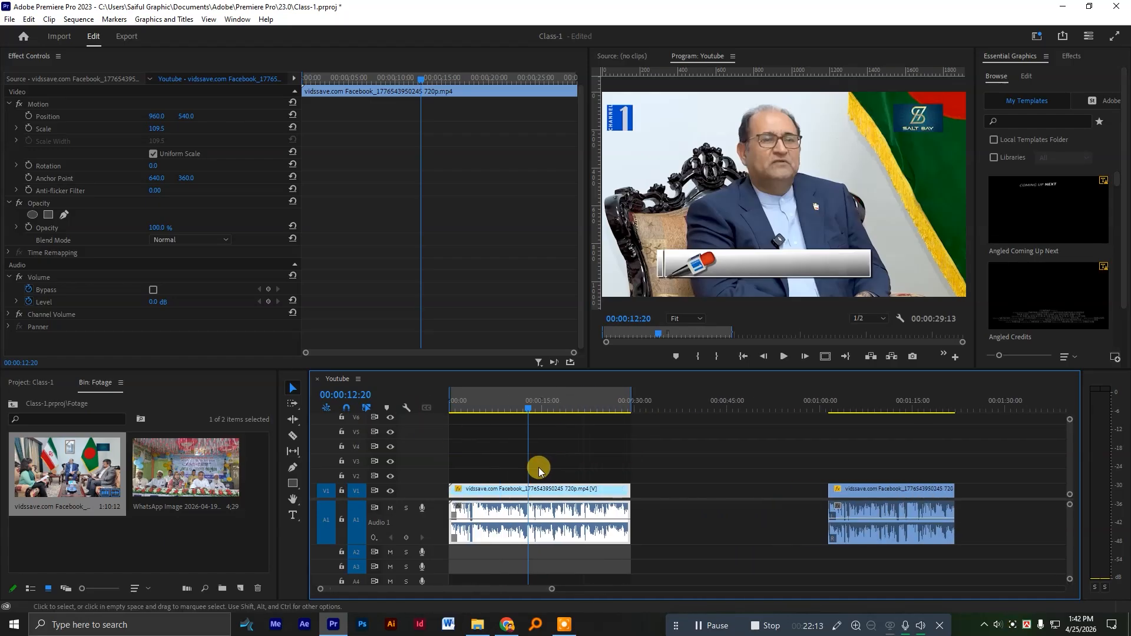
click(454, 400)
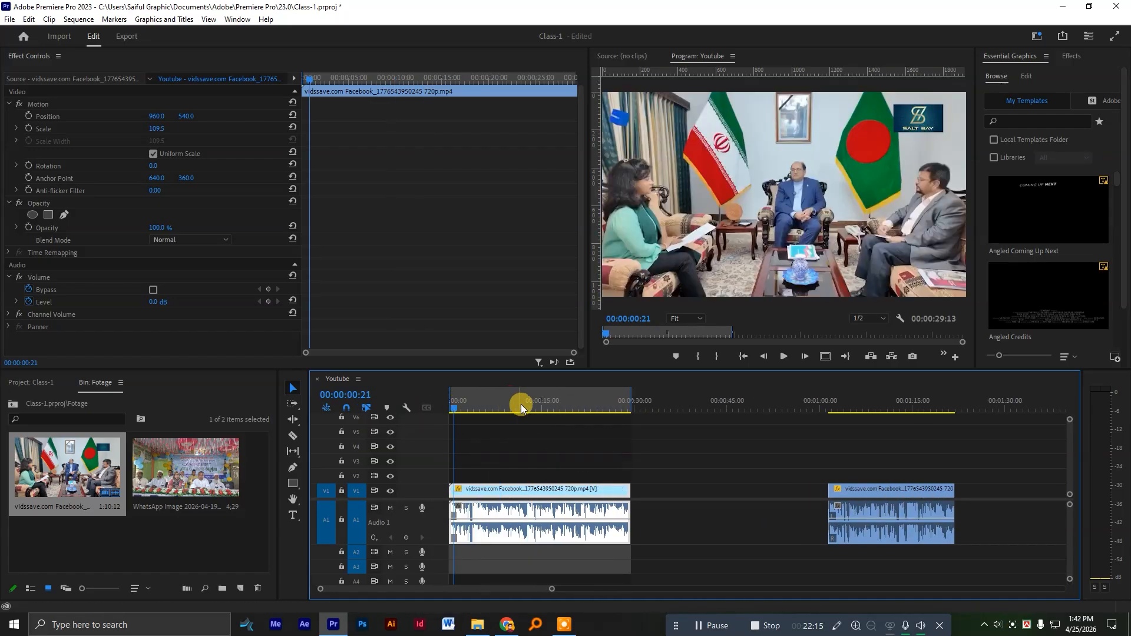
click(505, 402)
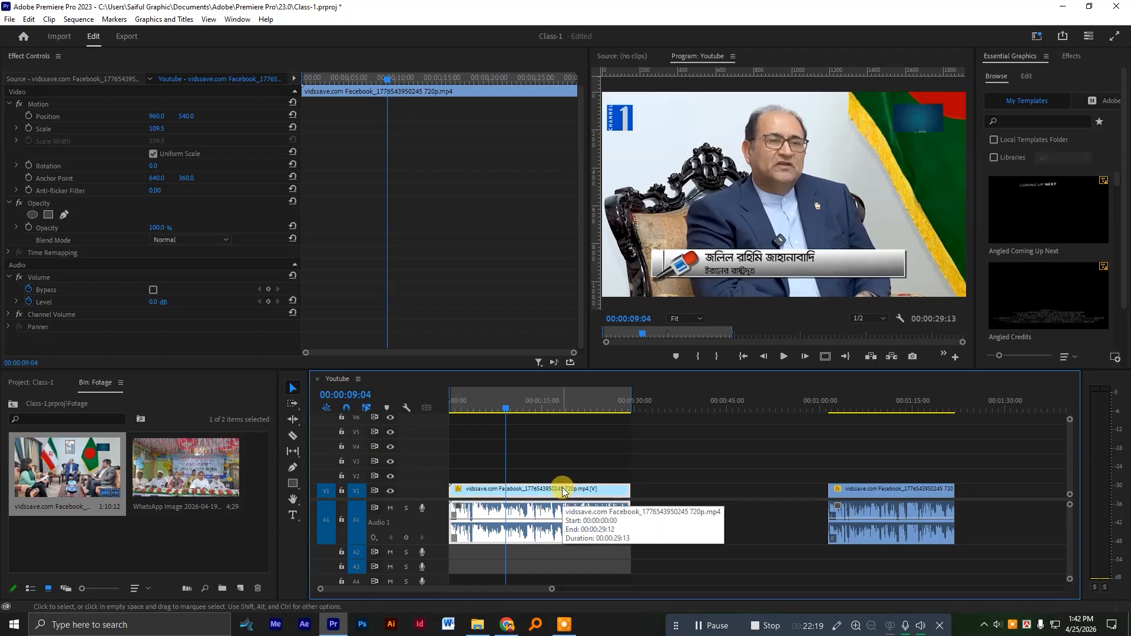
Open the export settings for the Youtube sequence and set the export range to Source In/Out.
key(ctrl)
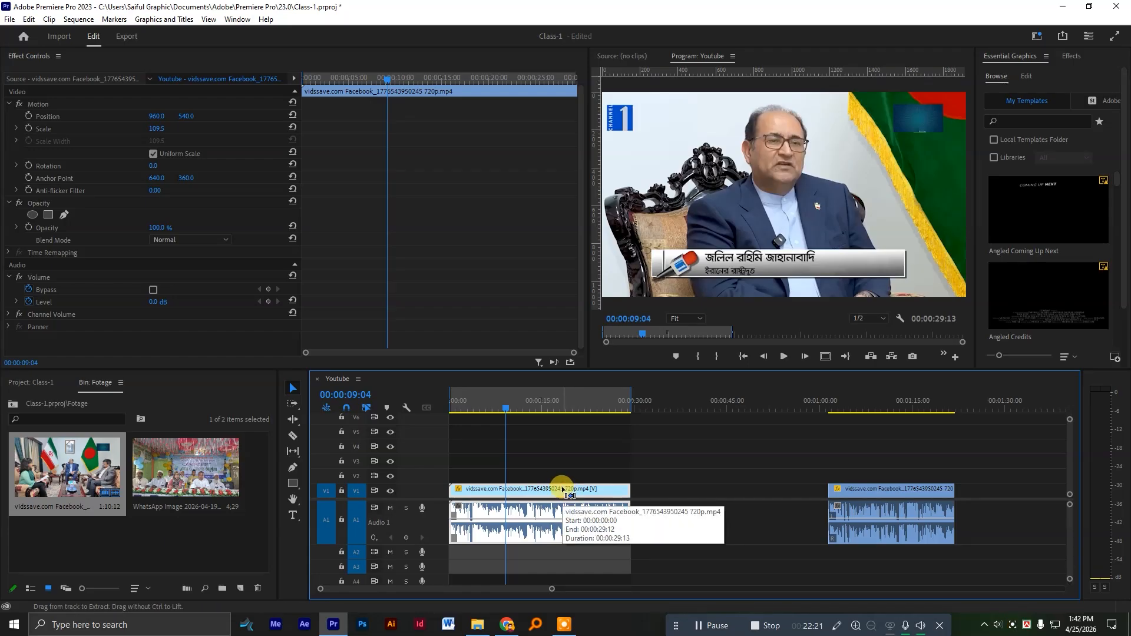
key(ctrl+m)
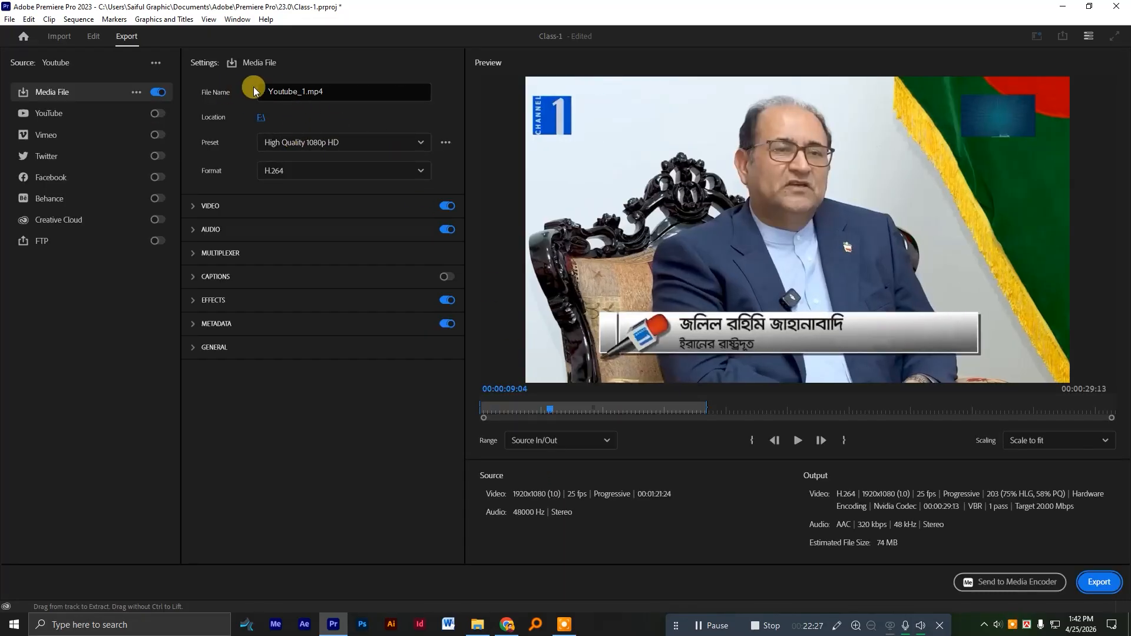
click(336, 89)
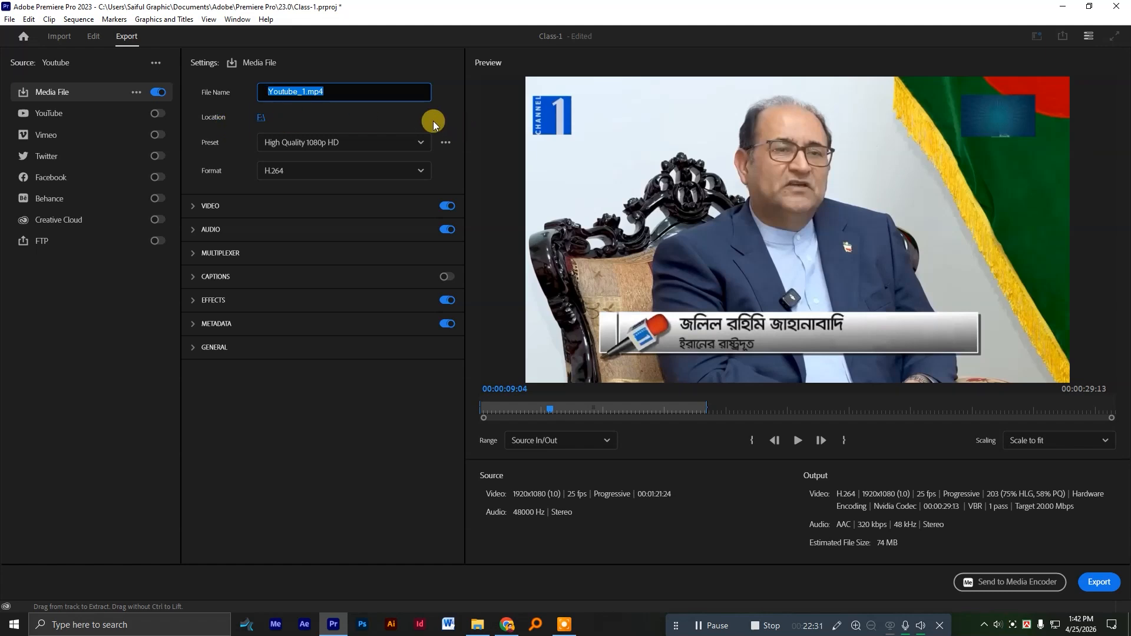
click(550, 443)
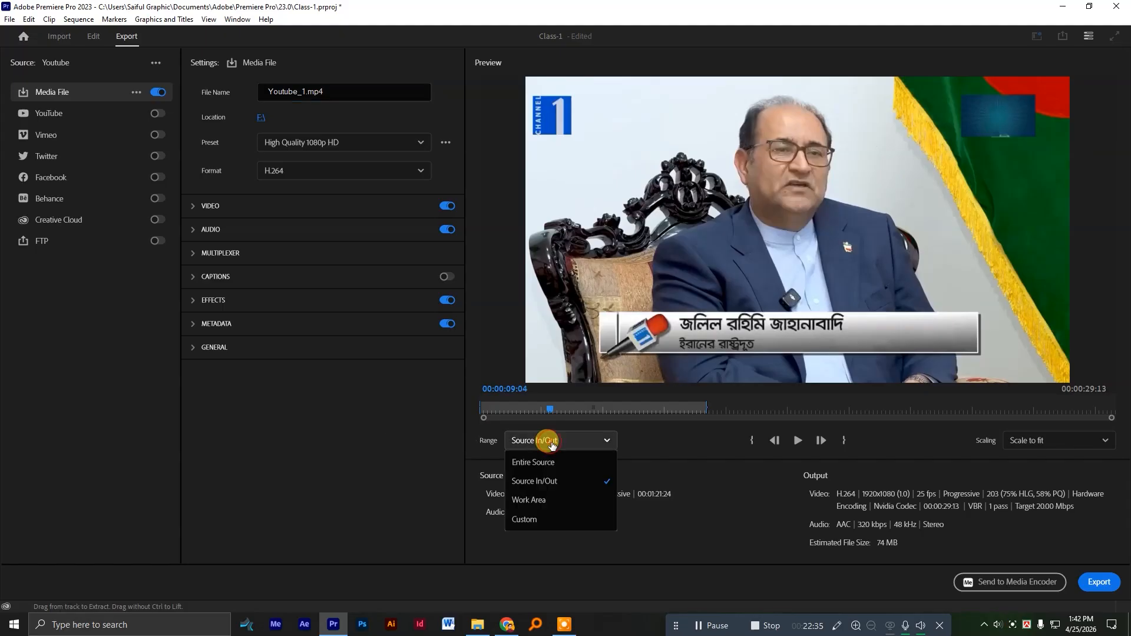
click(557, 485)
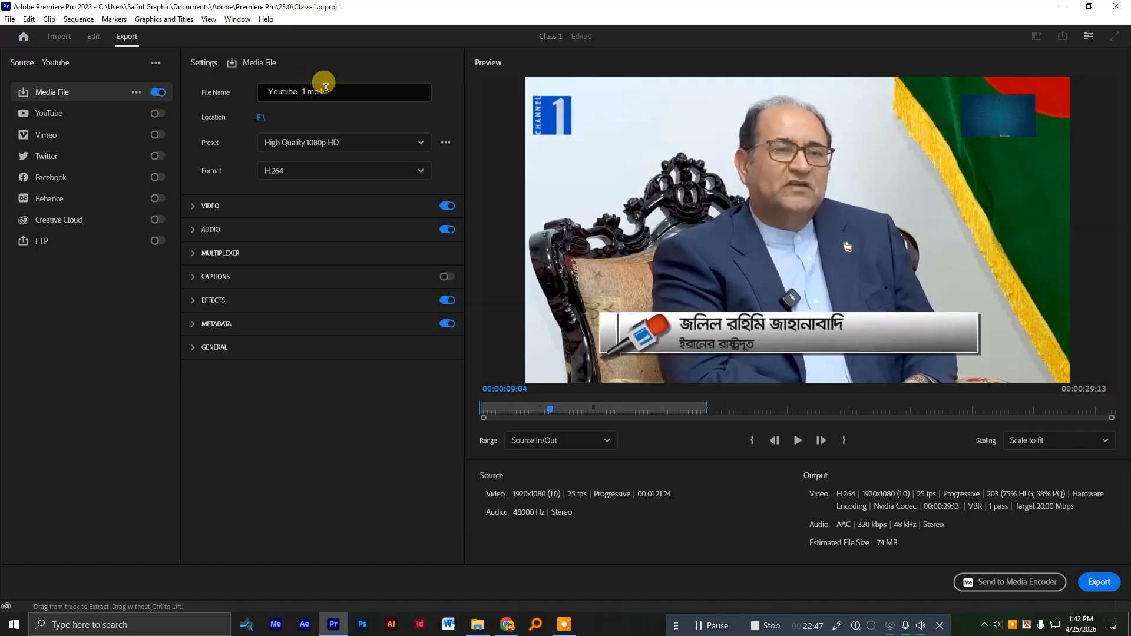
Review the export presets and the expanded video settings down to the bitrate options, and return to the editing timeline without exporting.
click(323, 144)
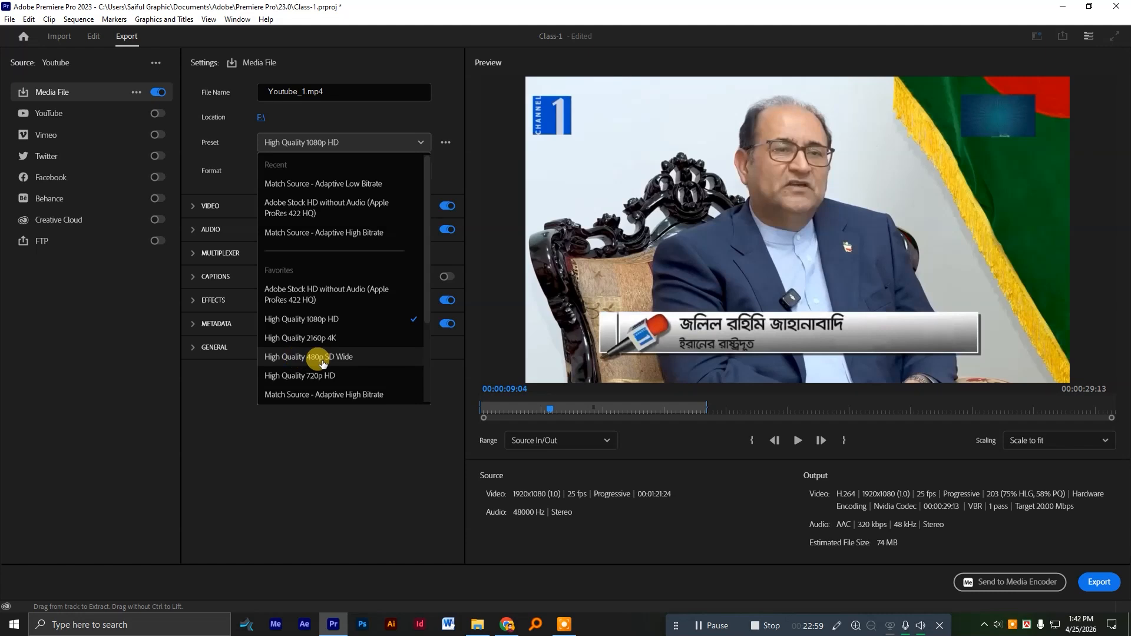
click(461, 189)
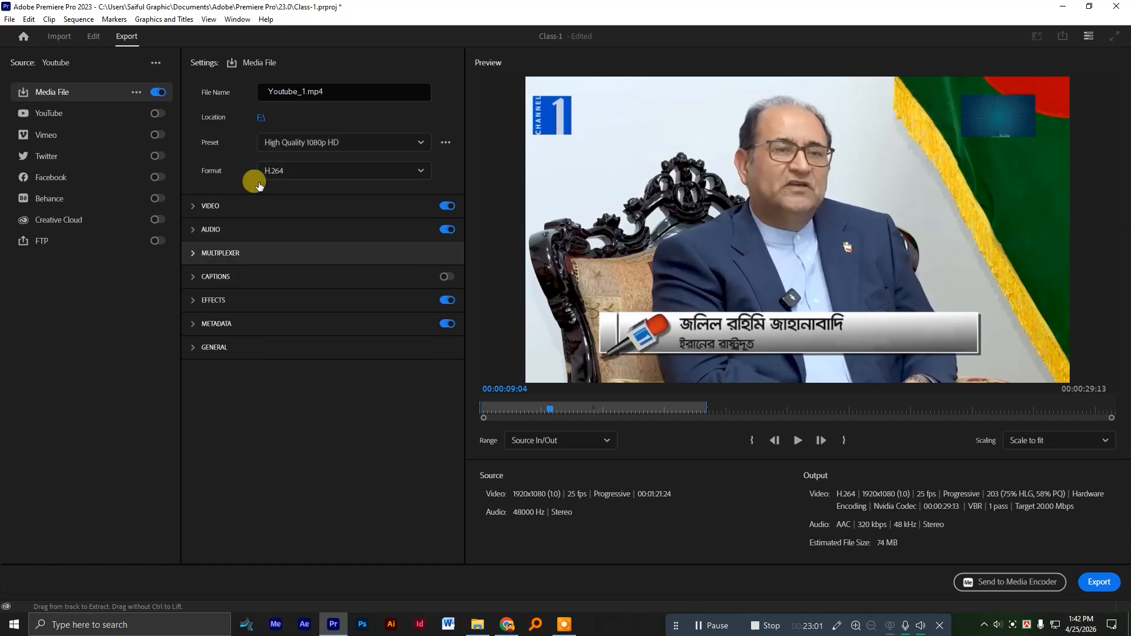
click(194, 206)
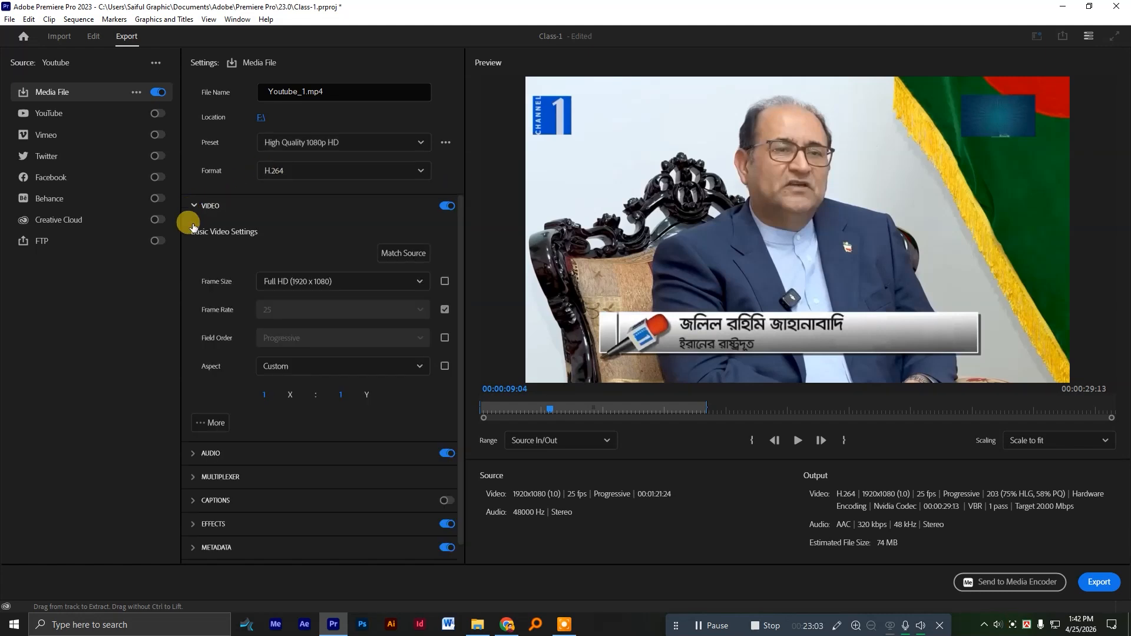
click(211, 422)
scroll(214, 348, down, 1)
scroll(214, 346, down, 5)
scroll(223, 401, down, 4)
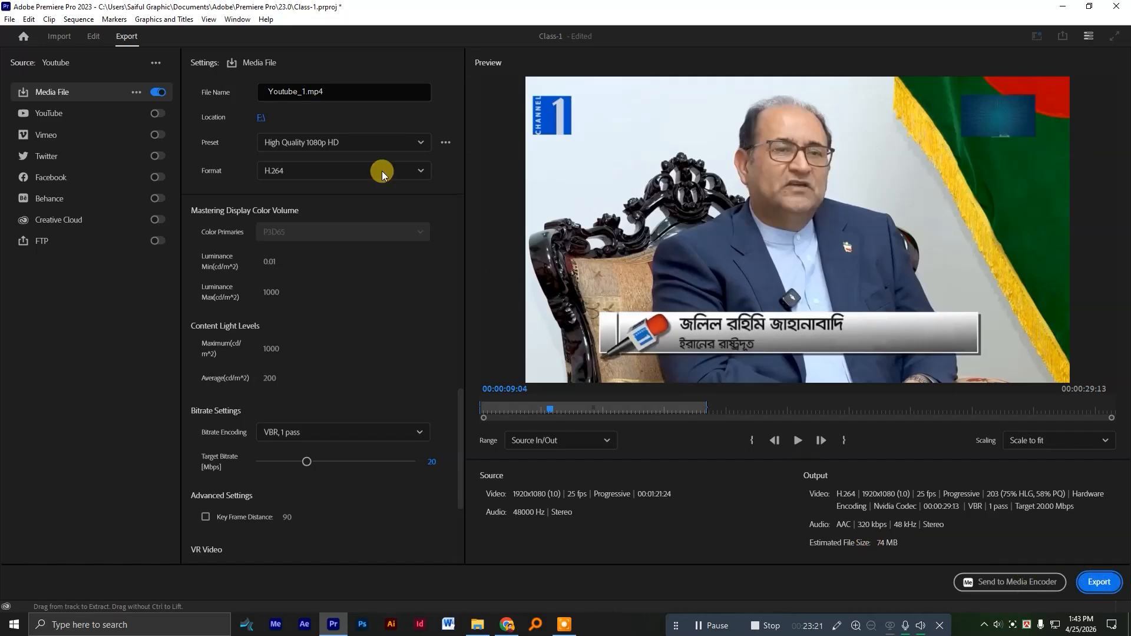
click(93, 37)
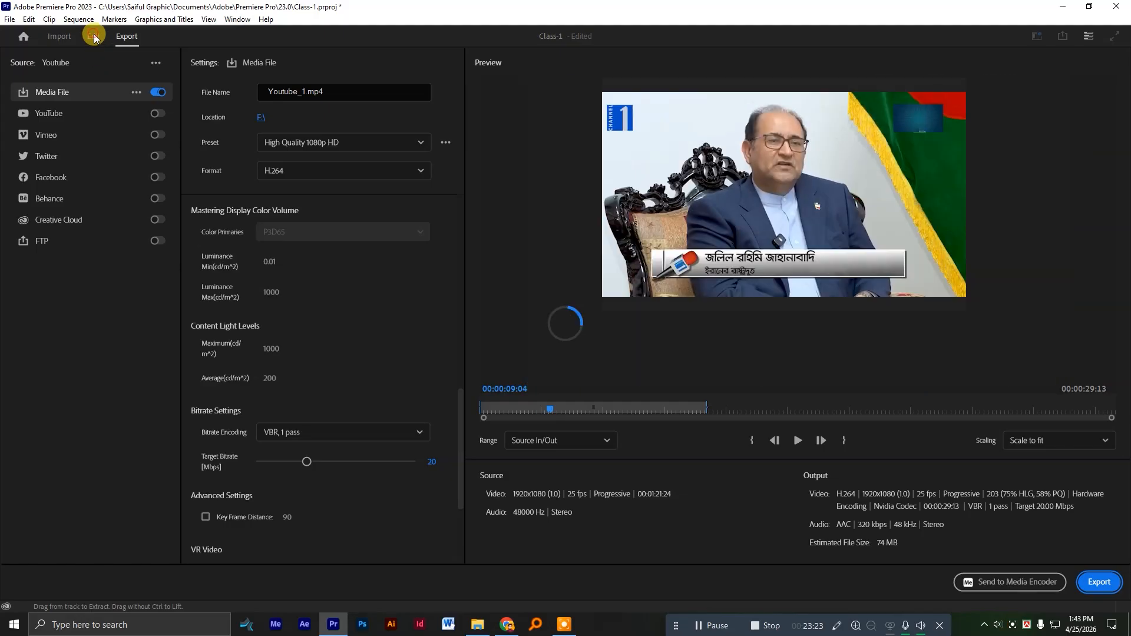
scroll(588, 449, right, 5)
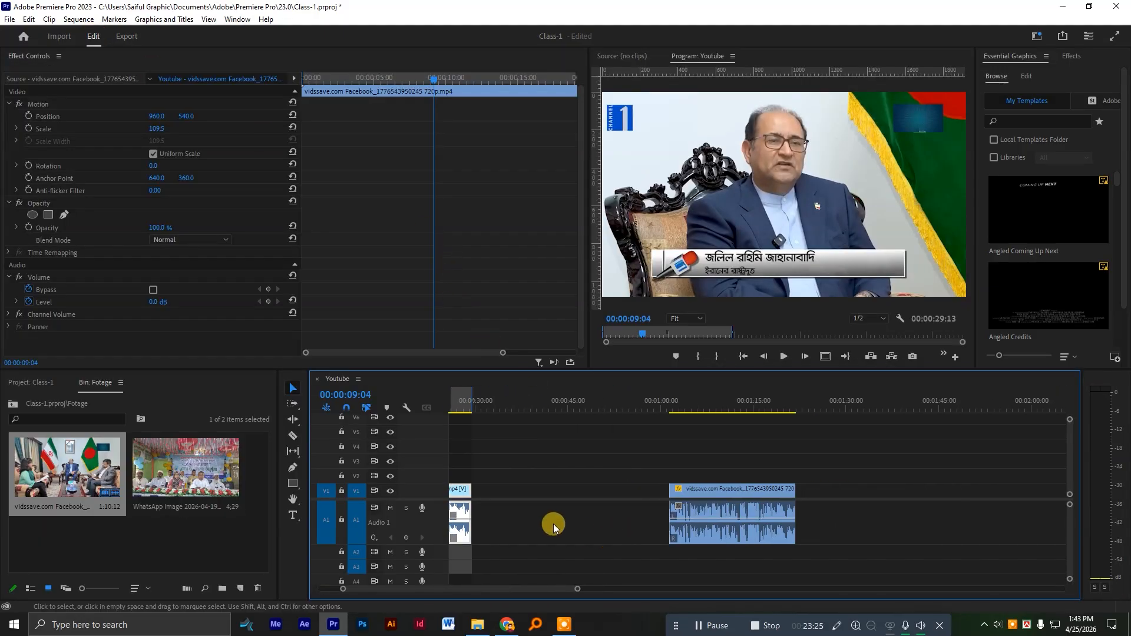
Place the WhatsApp image on V2 above the end of the first clip segment and extend its start back to about 00:00:20:20.
click(153, 465)
drag(153, 466, 479, 474)
scroll(489, 475, up, 3)
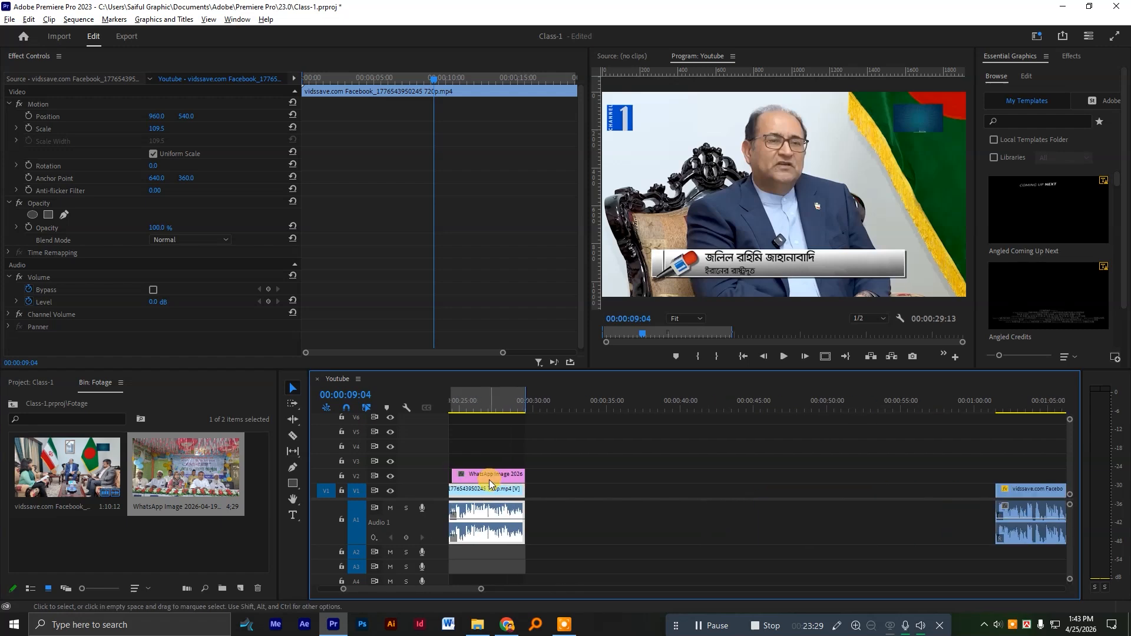
click(583, 474)
drag(559, 473, 502, 472)
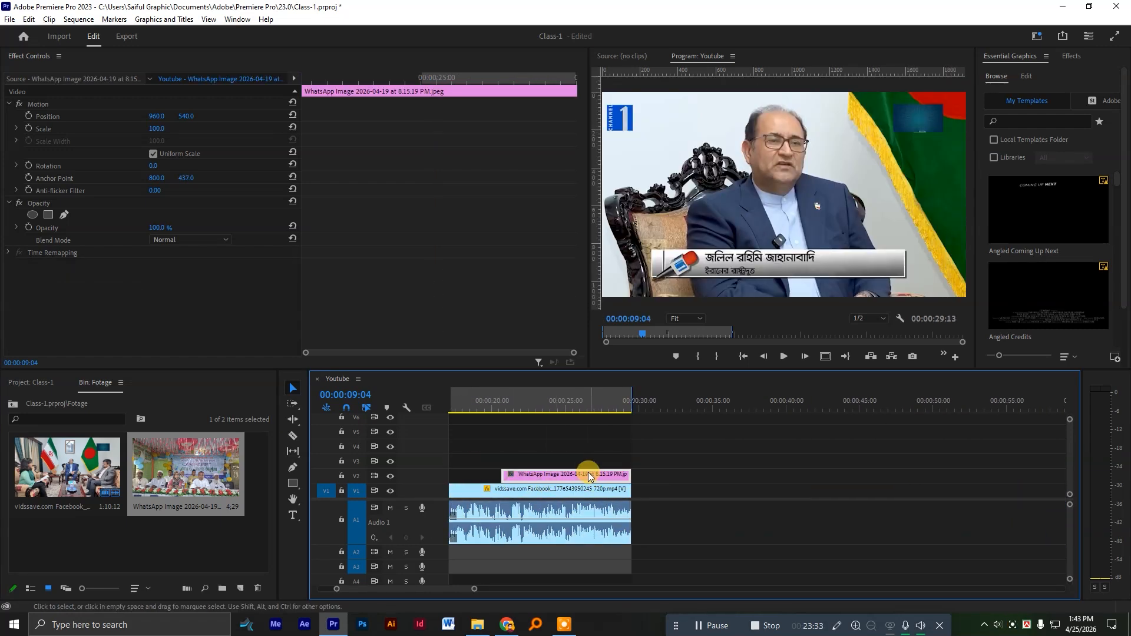
Move the WhatsApp image from V2 onto V1 in the gap between the clip segments, starting at about 00:00:33:16.
scroll(589, 475, up, 1)
drag(553, 403, 472, 403)
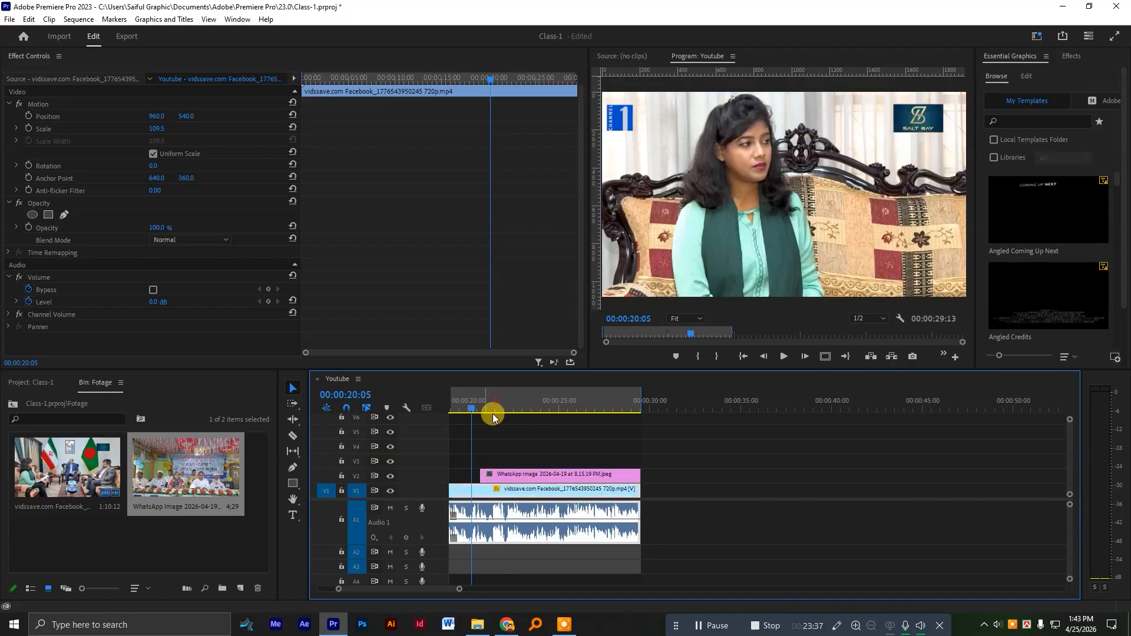
click(511, 474)
scroll(548, 476, down, 3)
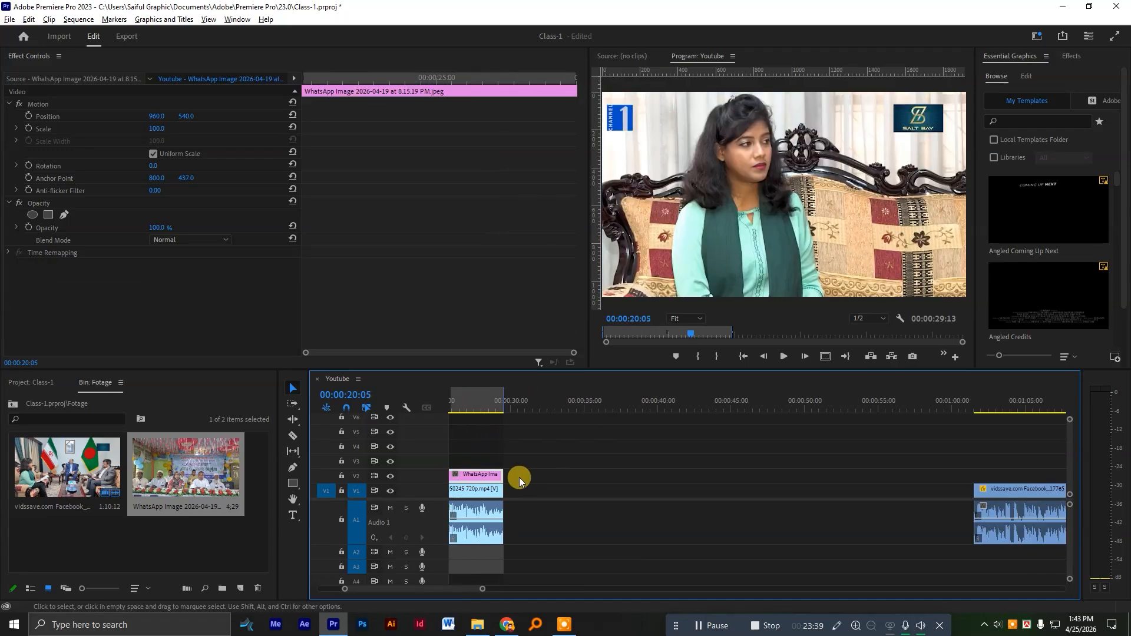
drag(498, 474, 641, 498)
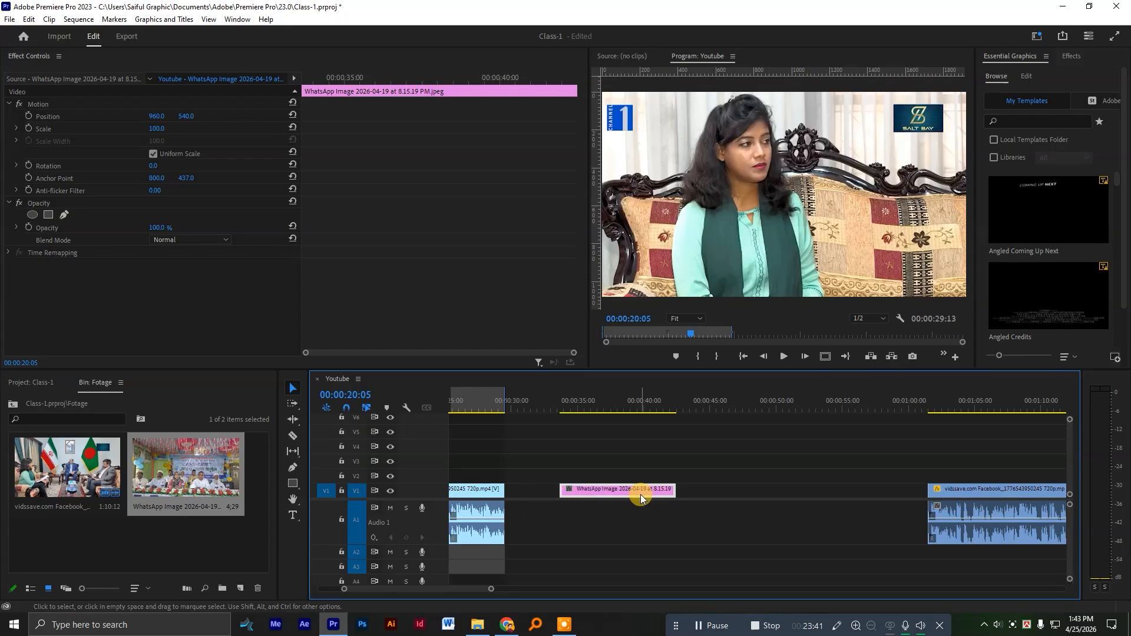
Enlarge the V1 track, duplicate the image clip onto V2 directly above the original, and place the playhead at 00:00:37:01.
drag(421, 483, 427, 461)
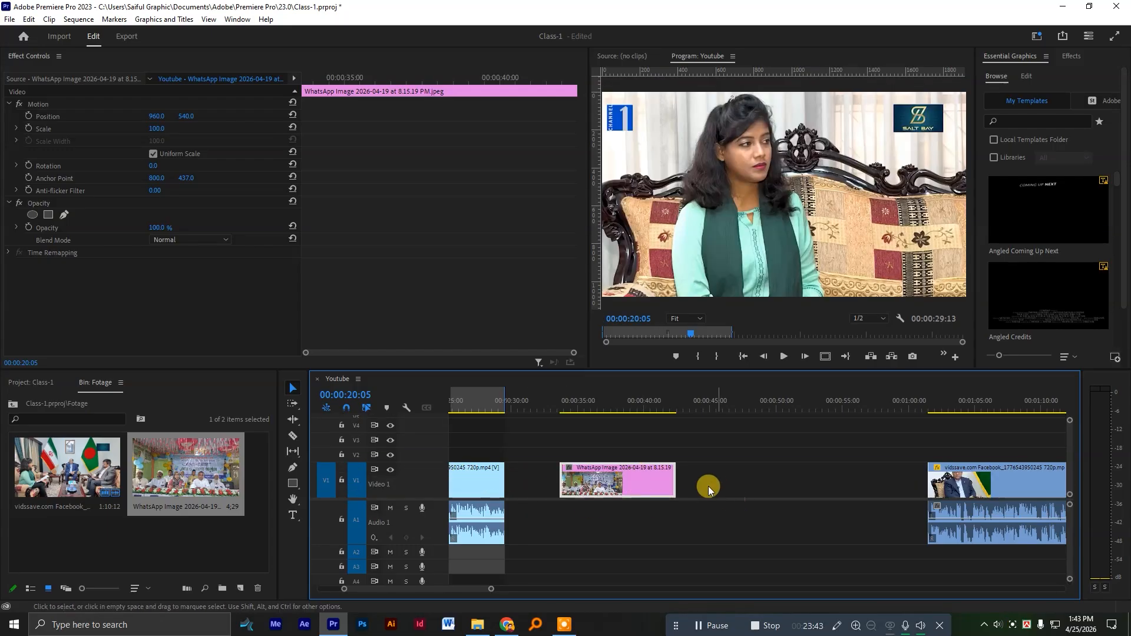
scroll(706, 485, up, 2)
mouse_move(608, 485)
mouse_down()
mouse_move(593, 492)
mouse_move(592, 522)
mouse_move(602, 479)
mouse_up()
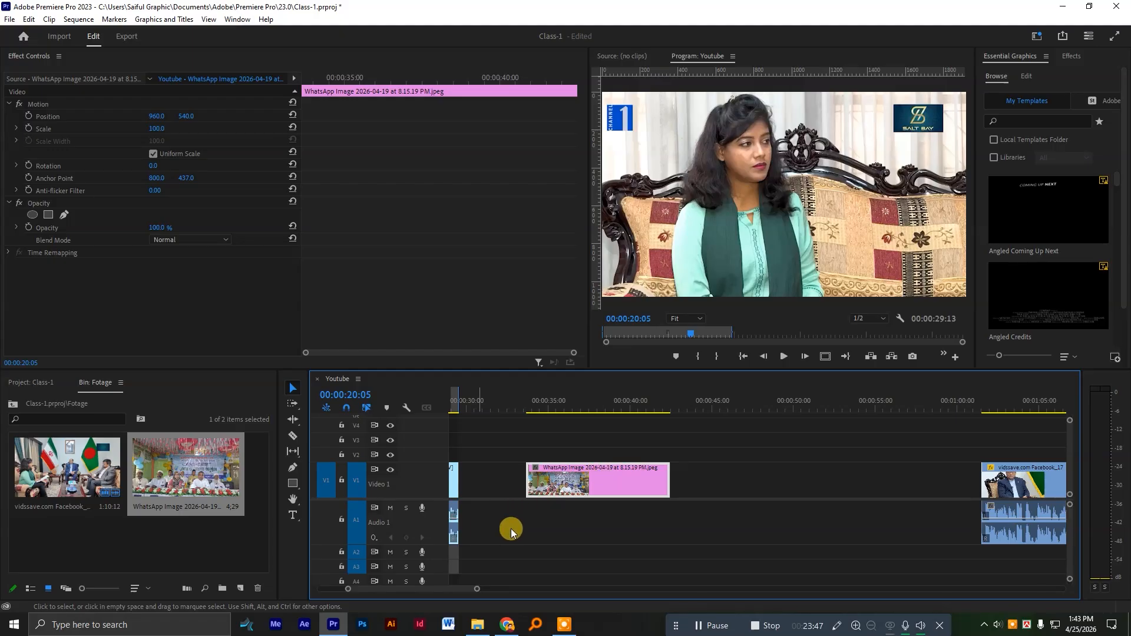
drag(609, 475, 606, 454)
scroll(615, 437, up, 2)
click(559, 405)
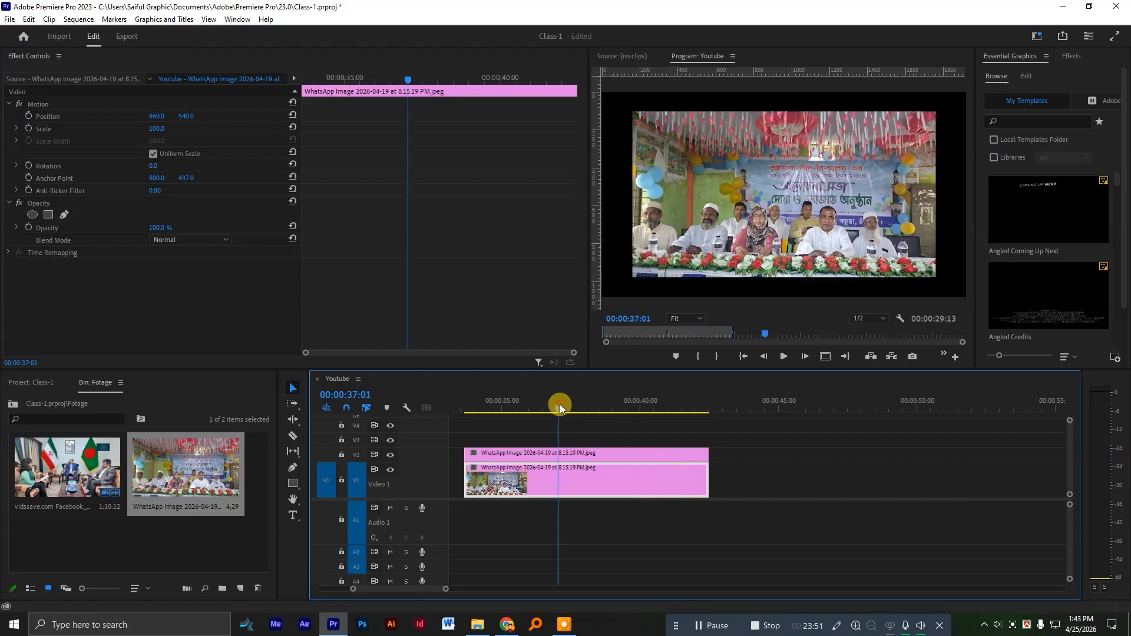
Shrink the V2 image copy to a scale of 70 and set its horizontal position to 957.
click(591, 460)
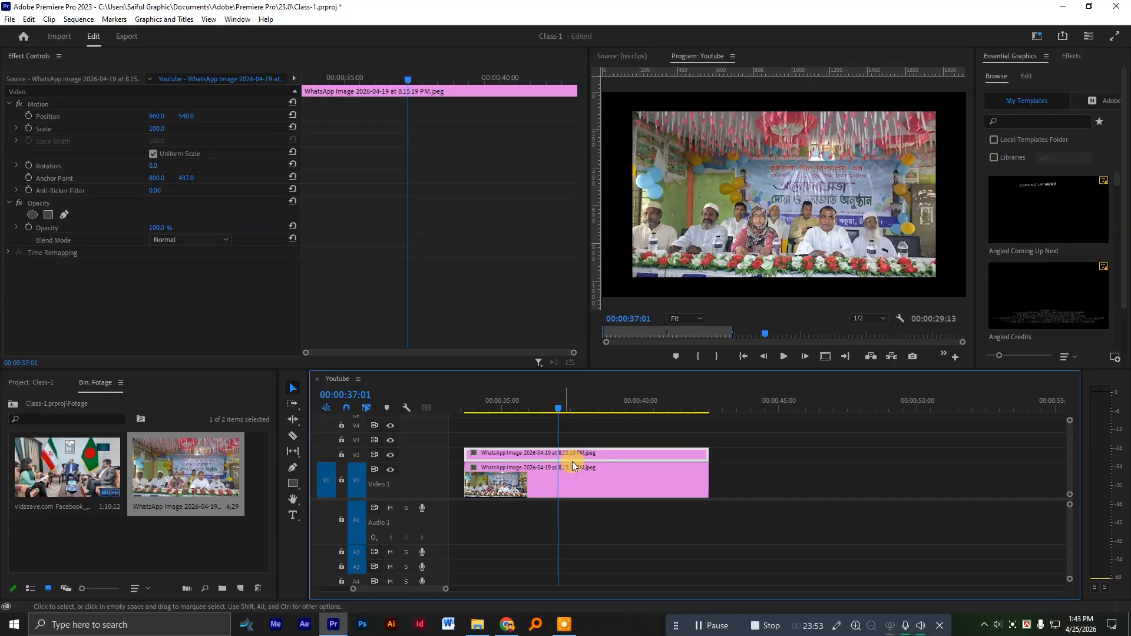
click(29, 56)
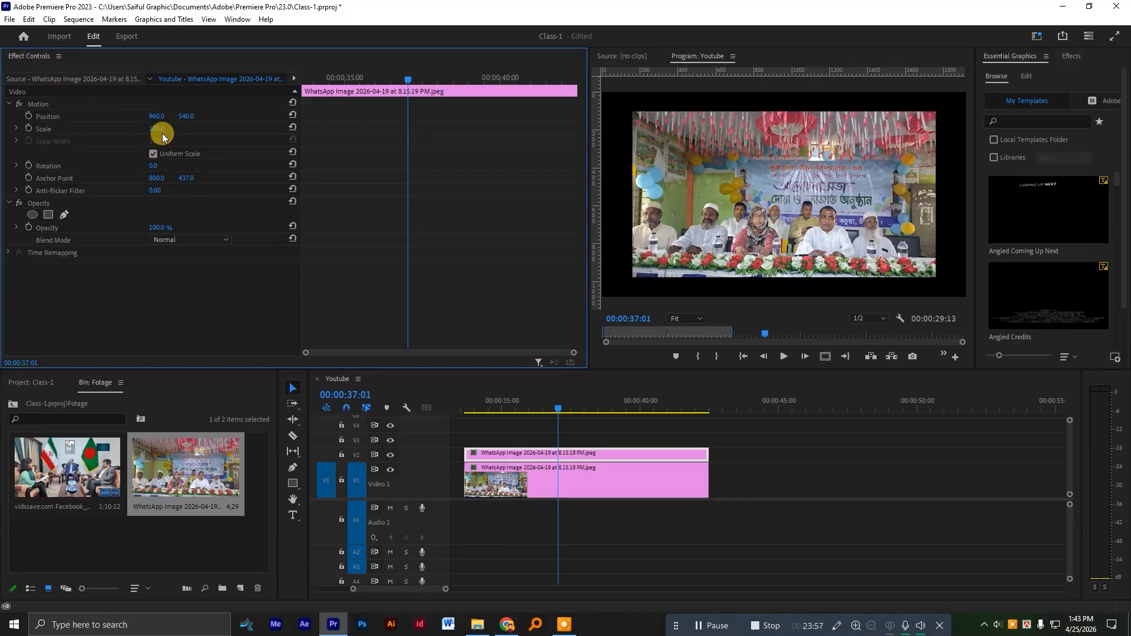
drag(154, 129, 137, 129)
drag(157, 116, 156, 115)
click(686, 237)
Enlarge the V1 image to a scale of 120 to fit the frame width and check both layers around 00:00:36:17.
click(610, 477)
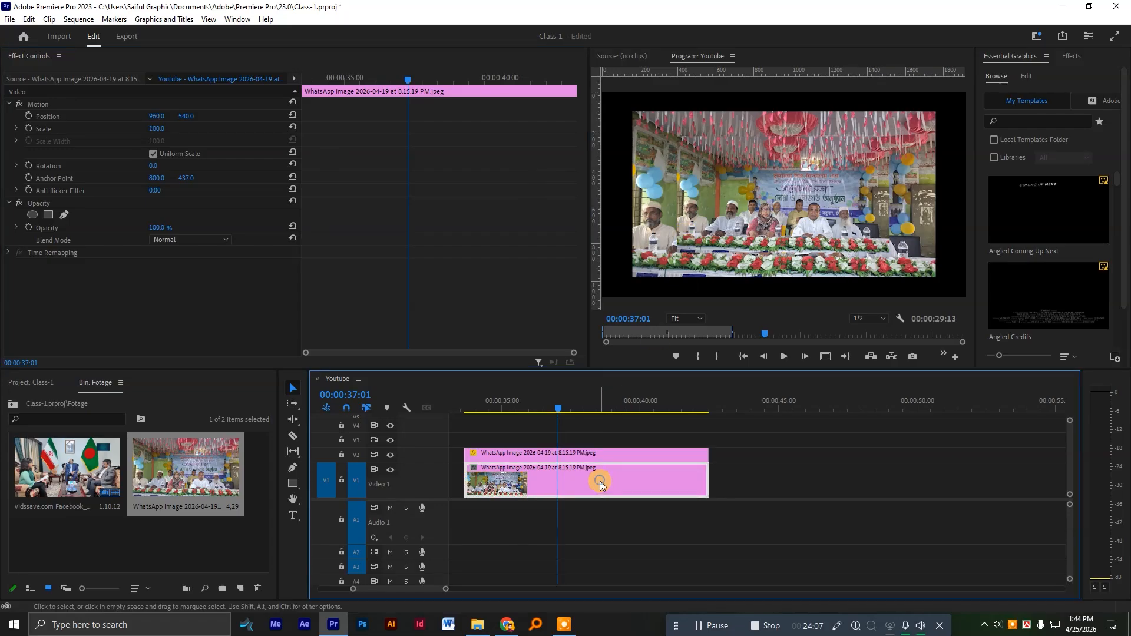
right_click(599, 481)
click(655, 489)
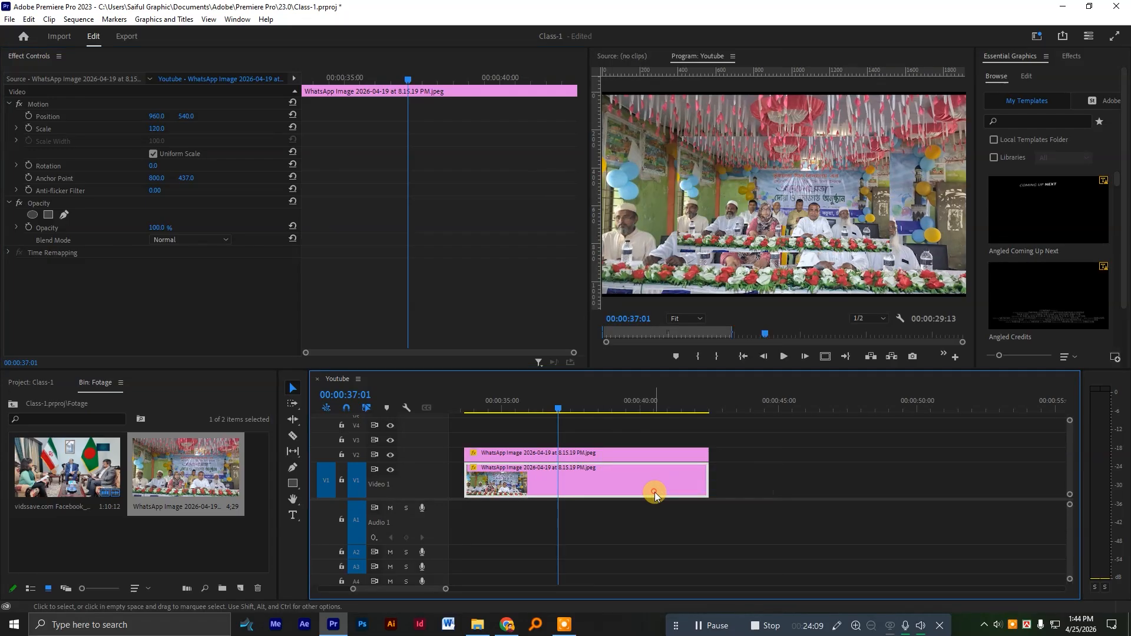
click(562, 405)
click(589, 454)
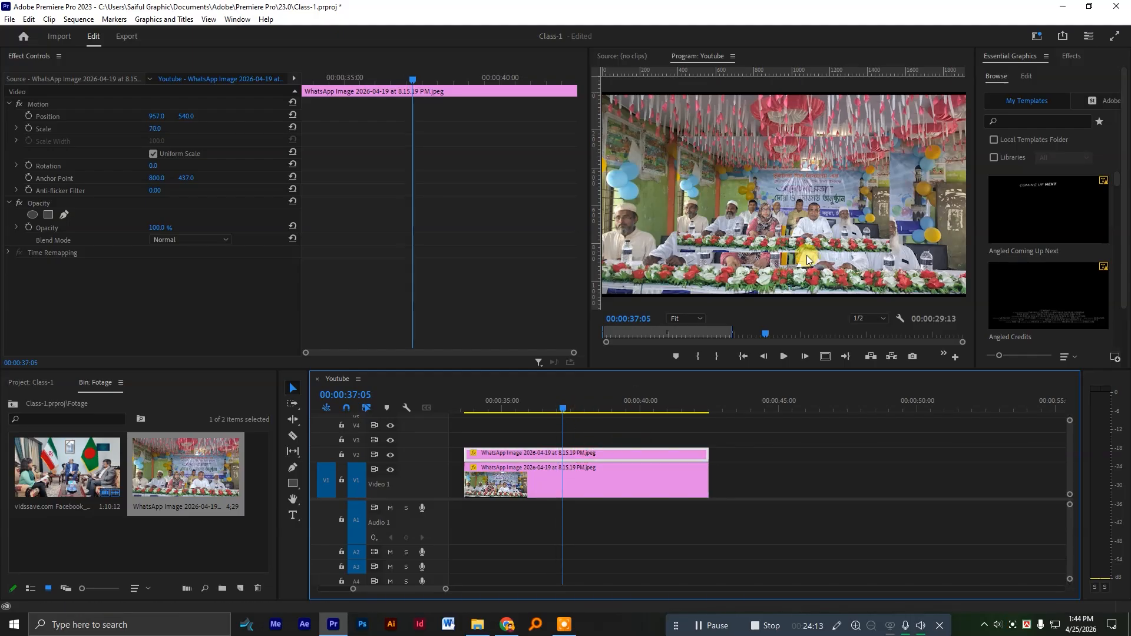
click(548, 405)
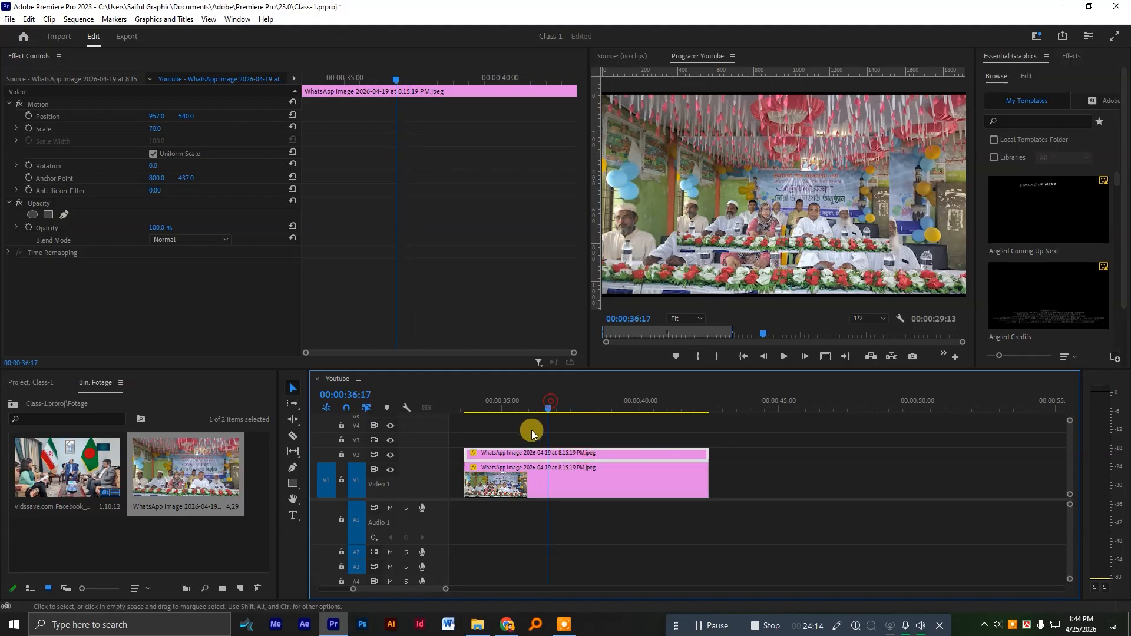
Search the effects for "blur" and apply Gaussian Blur to the image on V1.
click(529, 484)
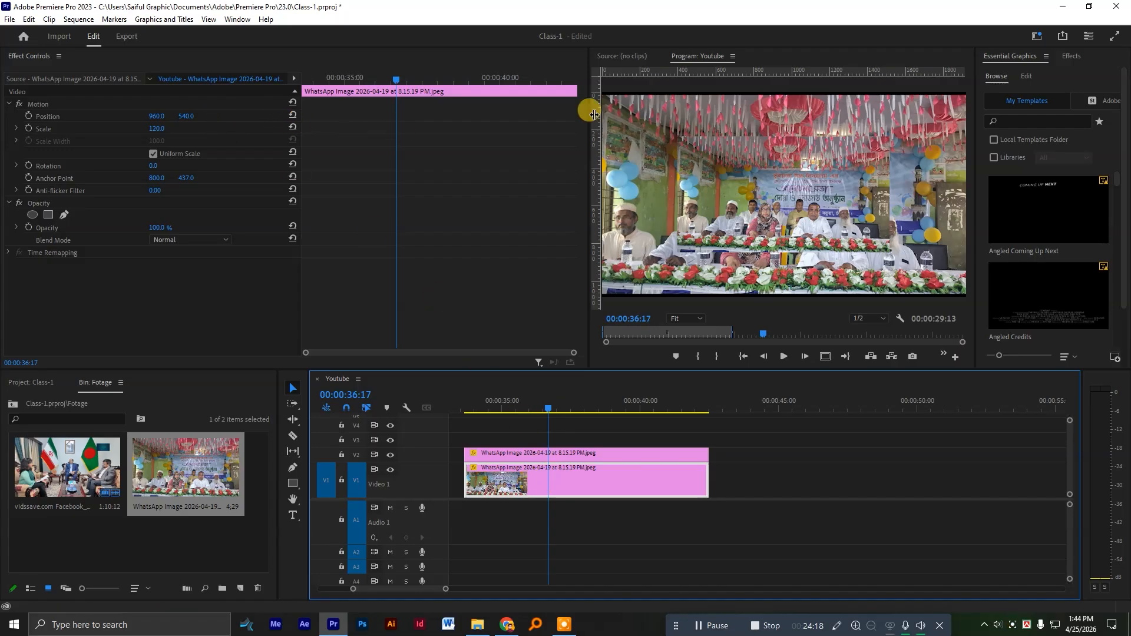
click(1064, 59)
click(1020, 71)
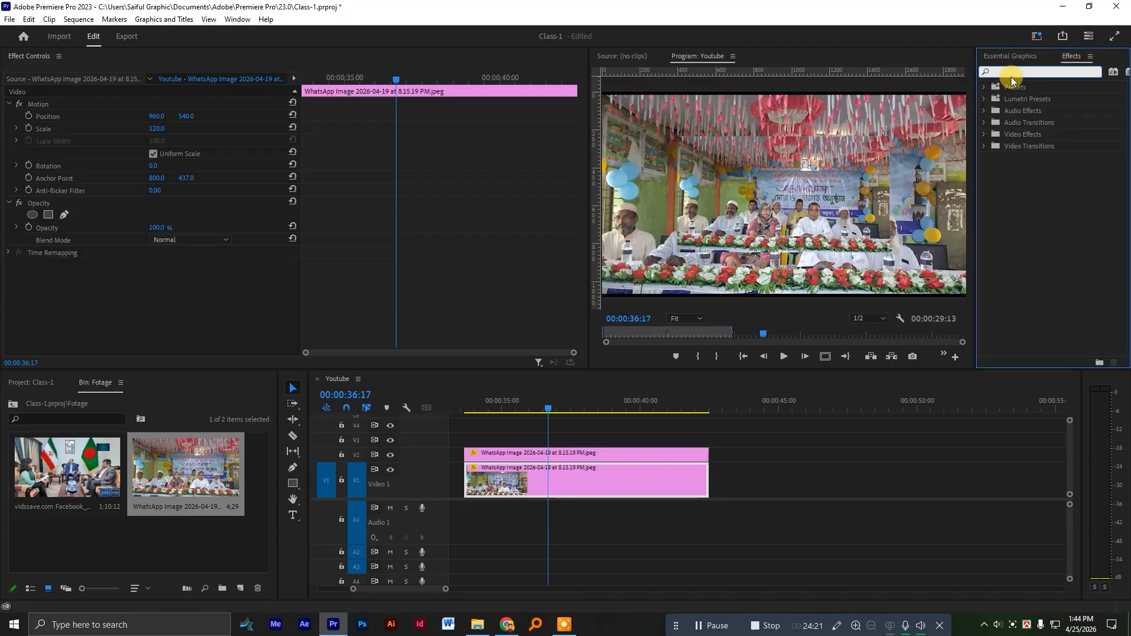
text(blur)
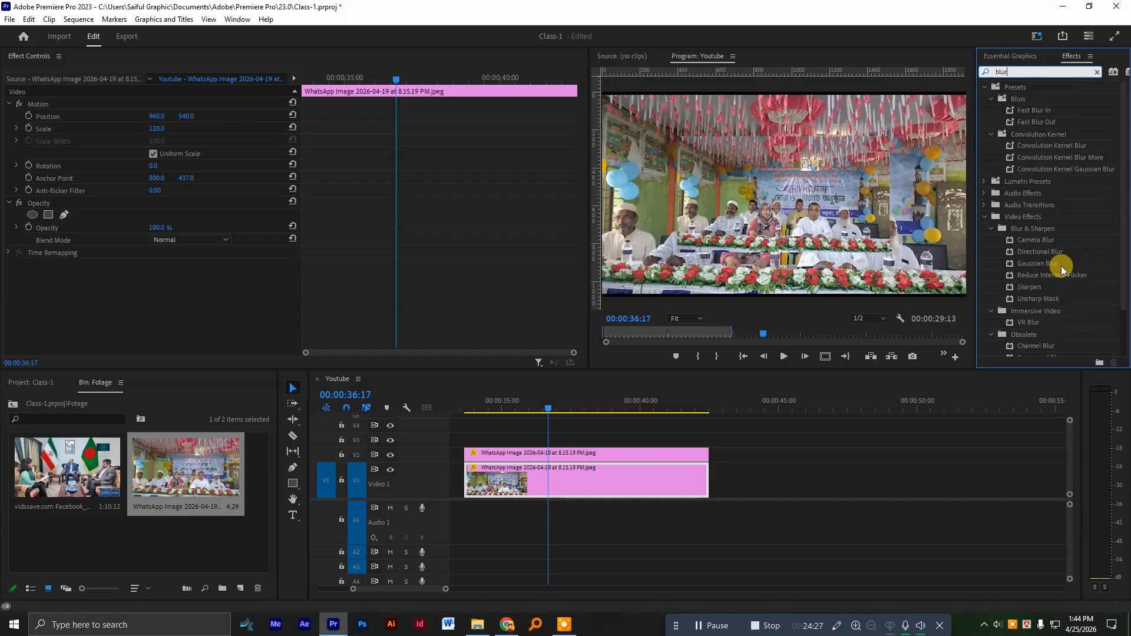
click(1029, 269)
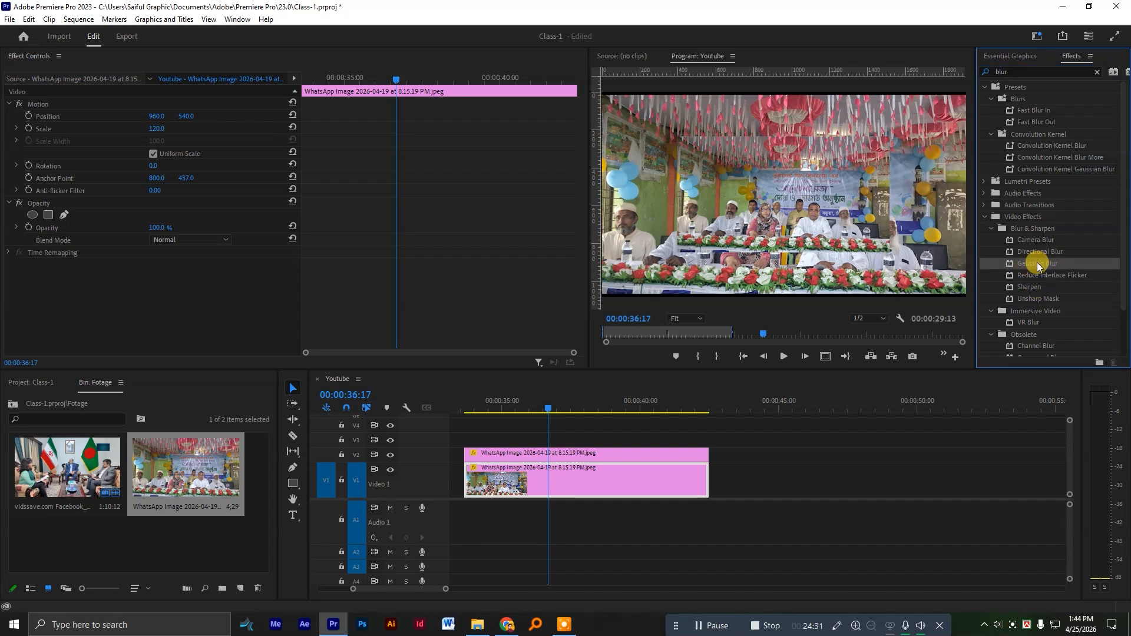
drag(1037, 268, 613, 486)
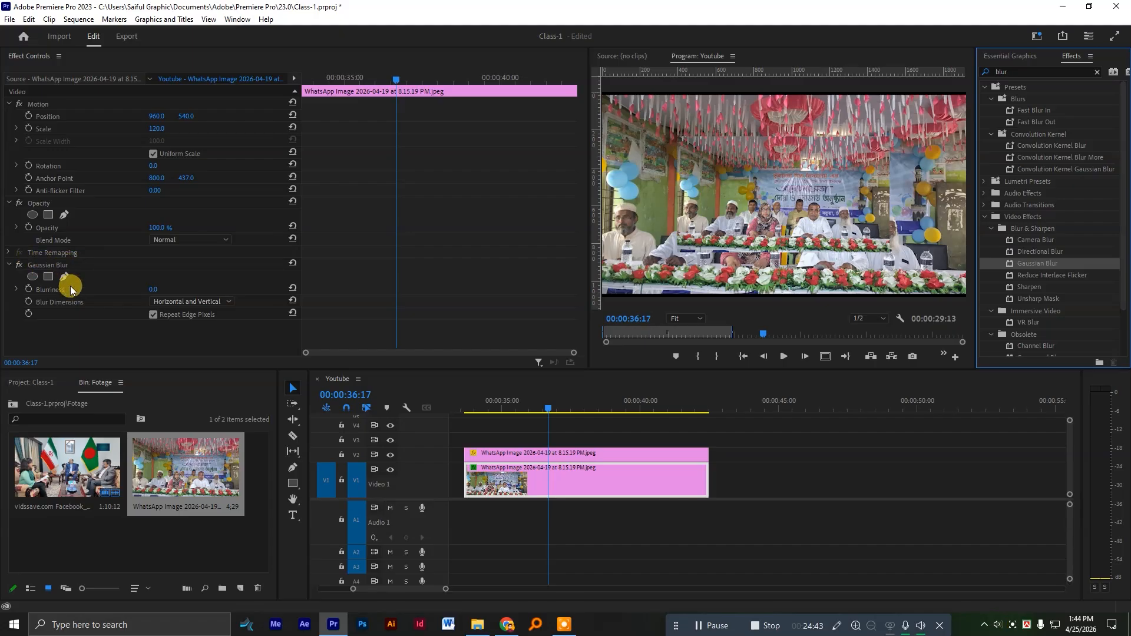
Set the V1 image's Gaussian Blur blurriness to 35 and its scale to 137.
click(46, 266)
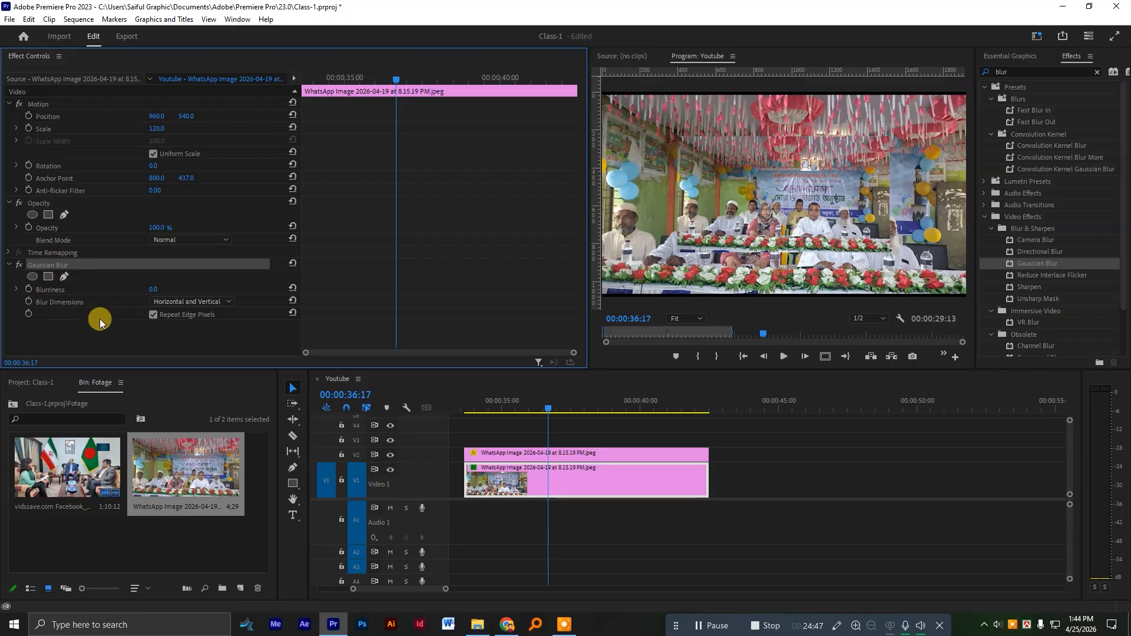
mouse_move(152, 289)
mouse_down()
mouse_move(218, 289)
mouse_move(172, 289)
mouse_up()
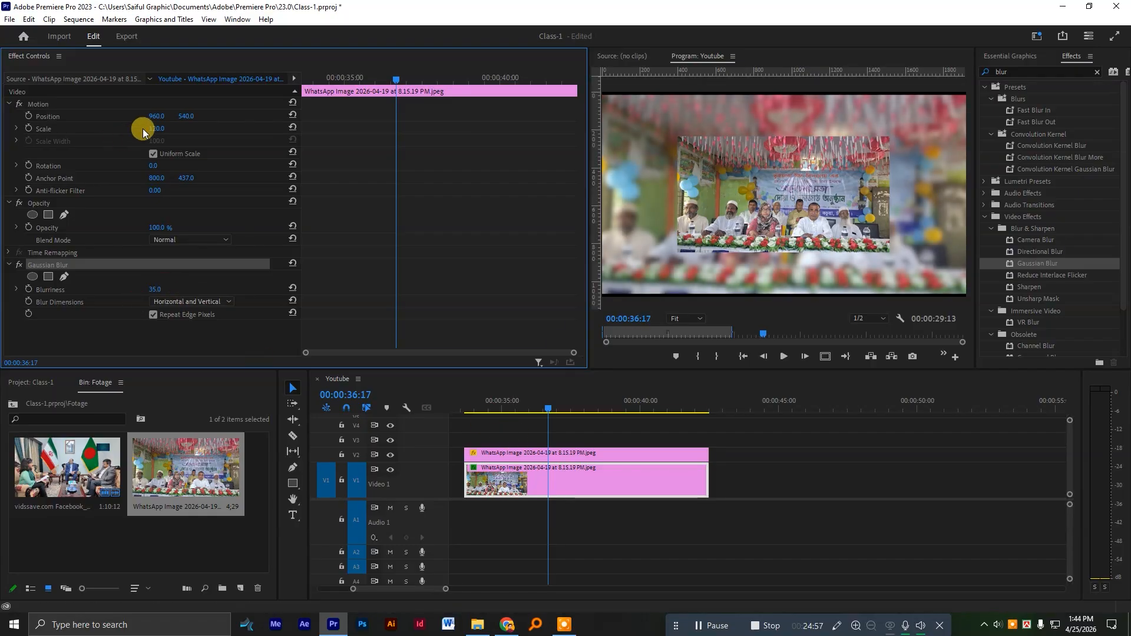
drag(150, 128, 160, 128)
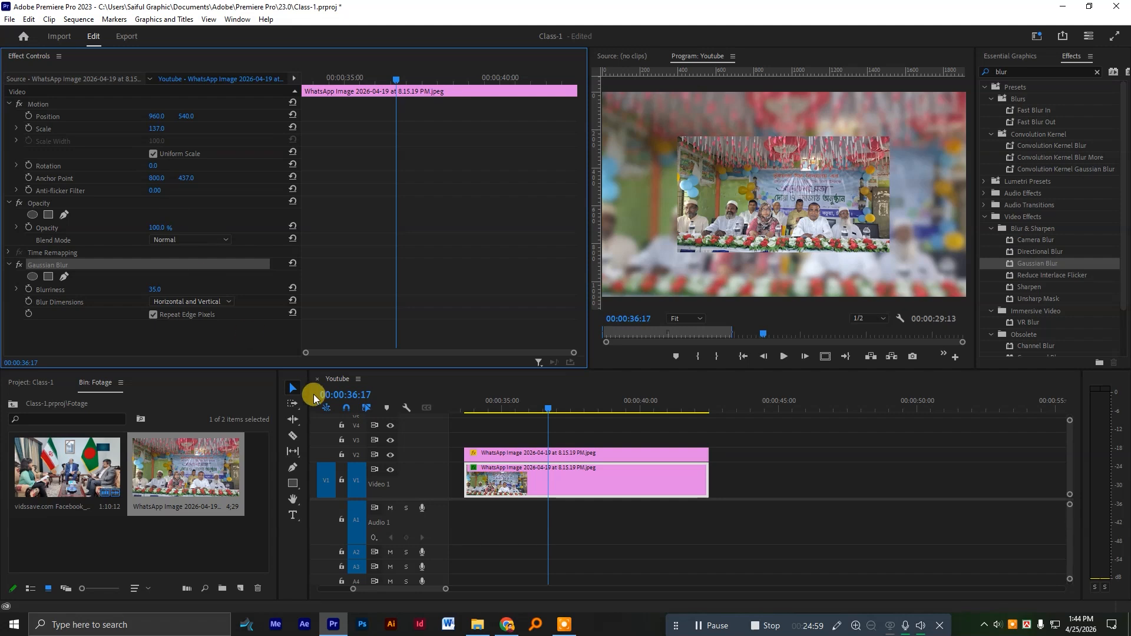
Set the V2 image's scale to 82 and play back the image over its blurred background.
click(545, 469)
mouse_move(490, 406)
mouse_down()
mouse_move(455, 404)
mouse_move(501, 406)
mouse_up()
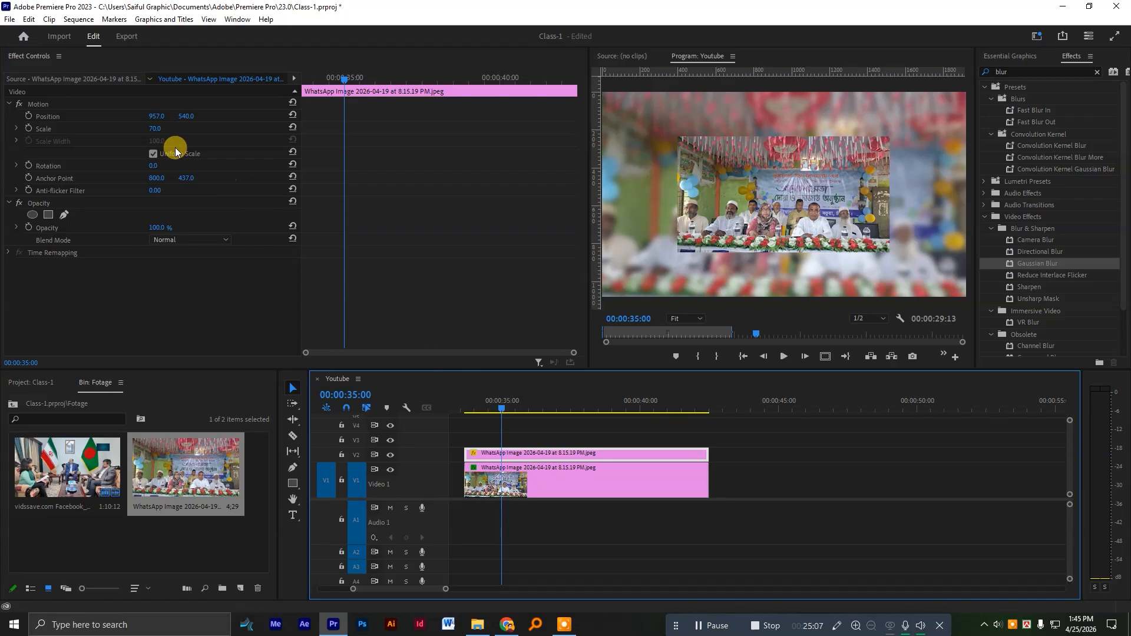
drag(155, 128, 172, 128)
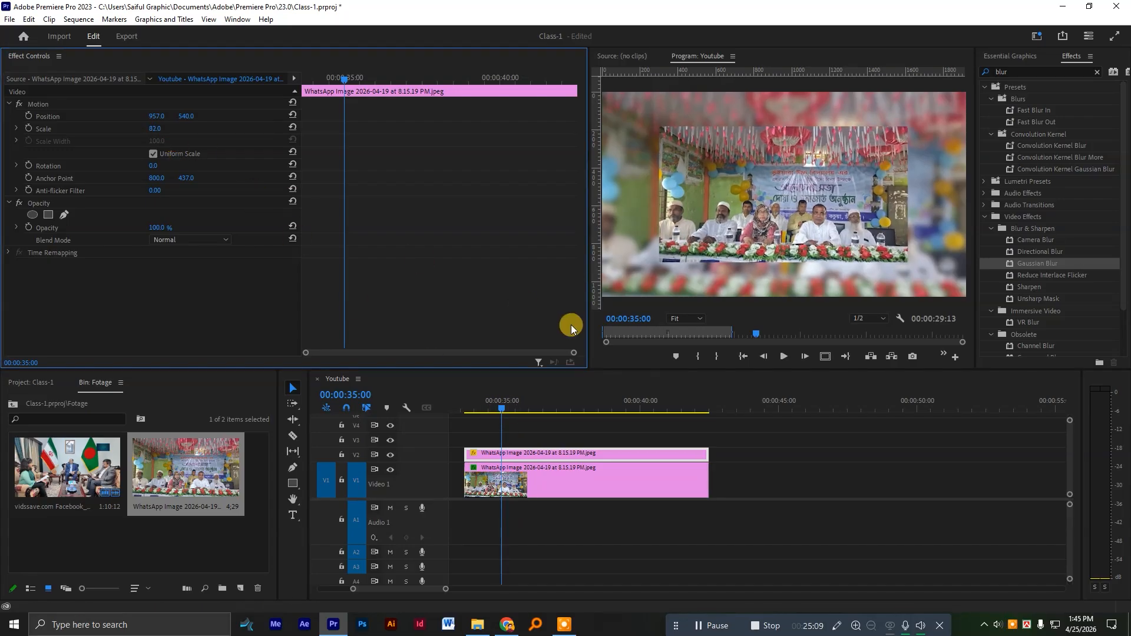
click(493, 400)
drag(495, 398, 470, 398)
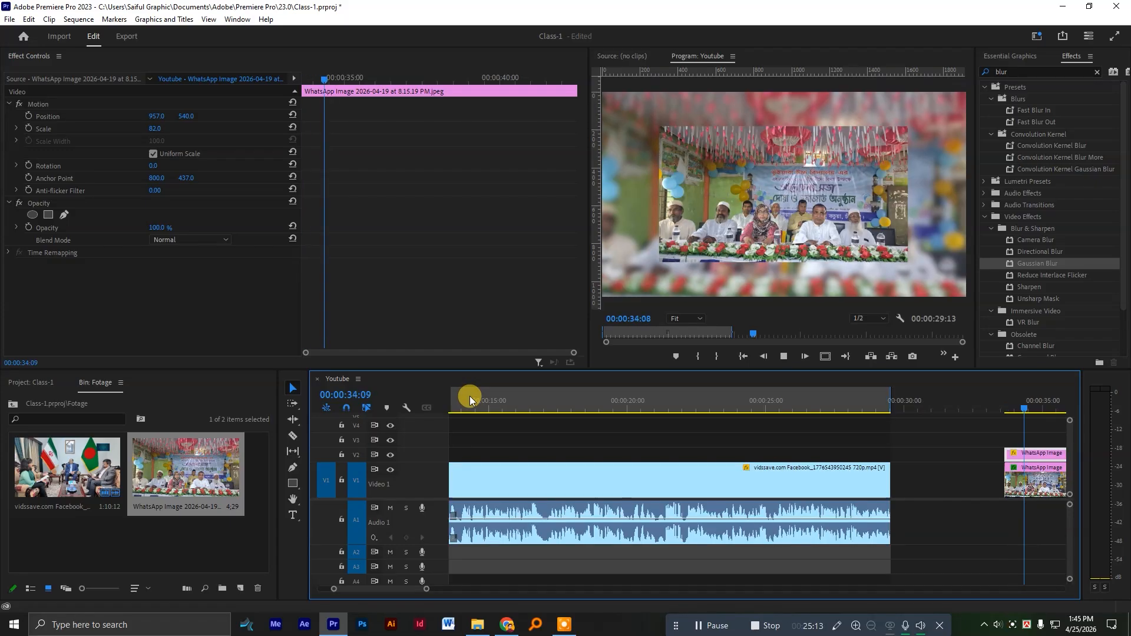
scroll(548, 433, down, 20)
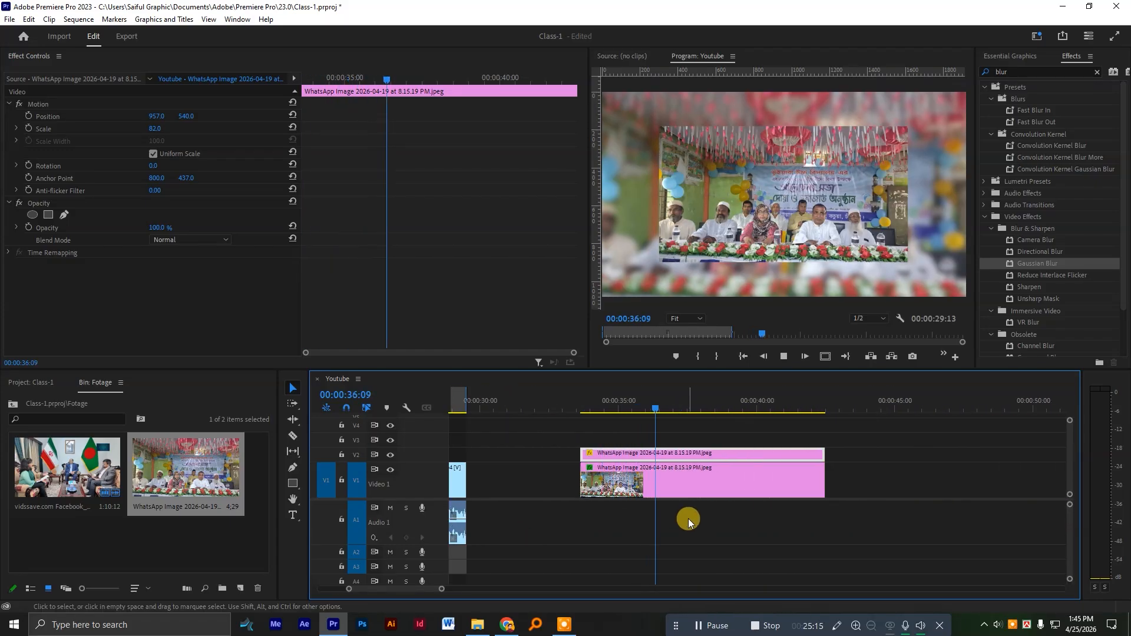
key(space)
scroll(680, 574, down, 3)
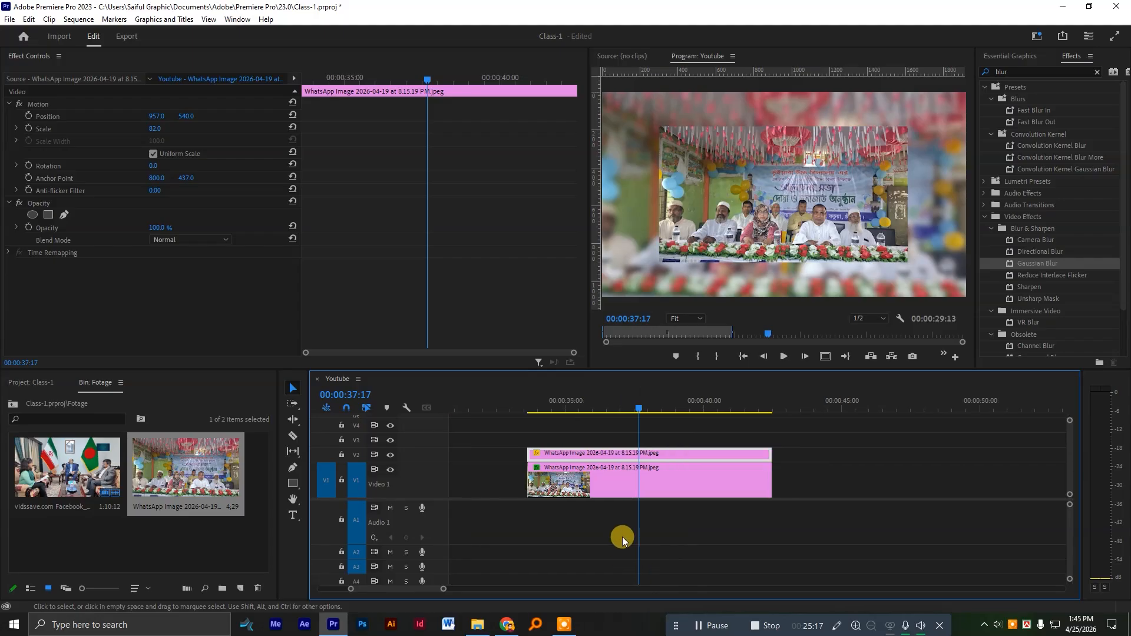
Widen the keyframe area and enable scale animation for the V2 image at its first frame, 00:00:33:16.
drag(542, 412, 528, 403)
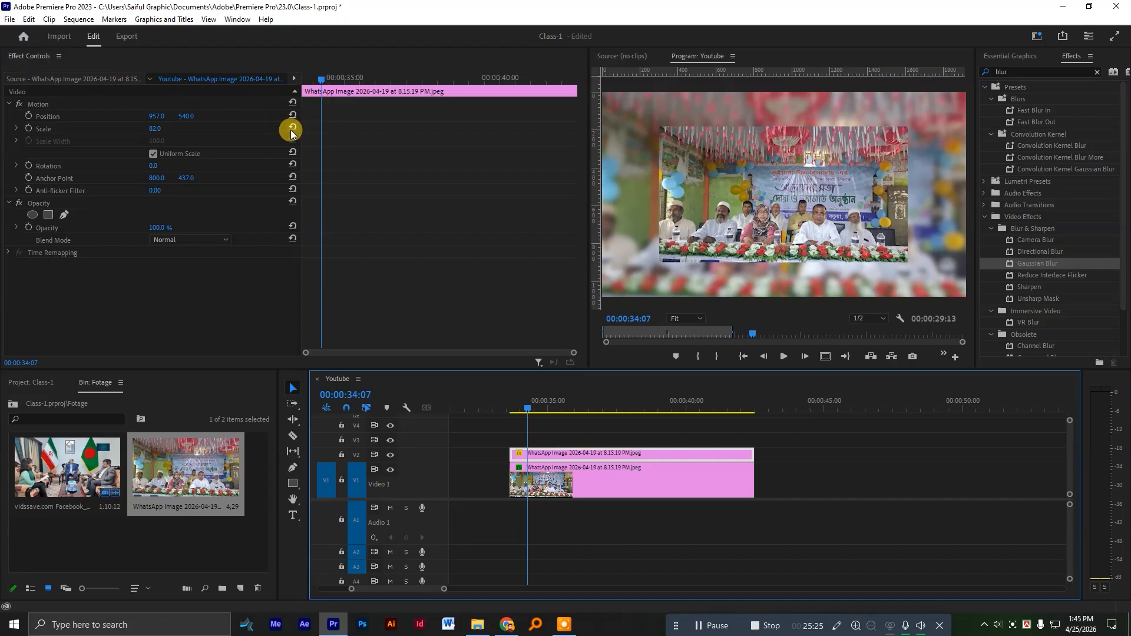
drag(301, 129, 262, 145)
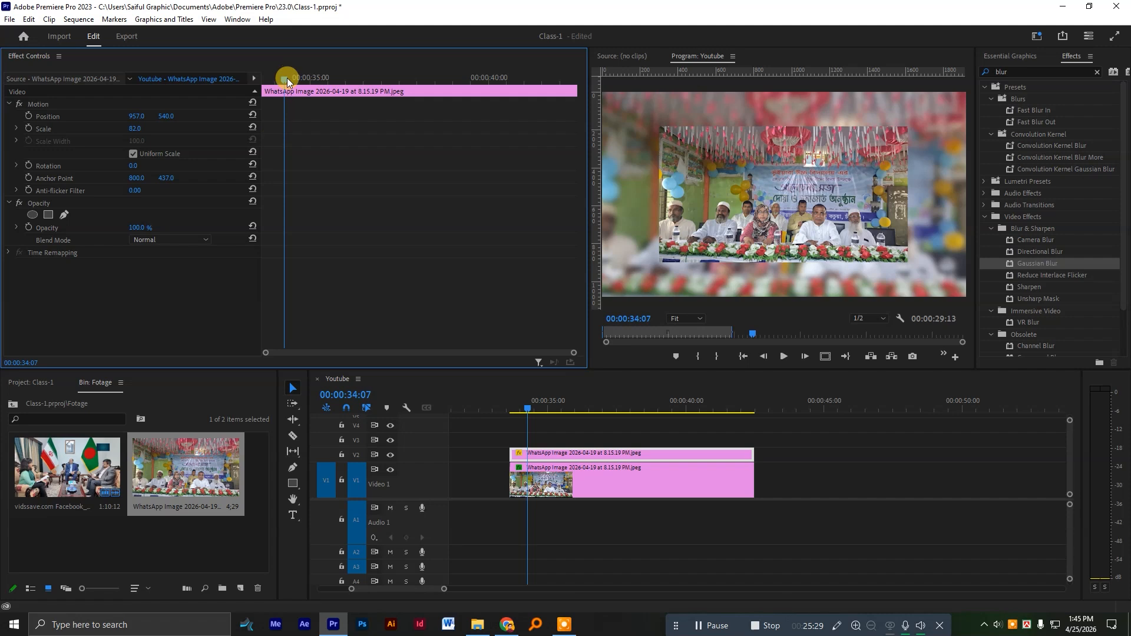
drag(287, 78, 263, 103)
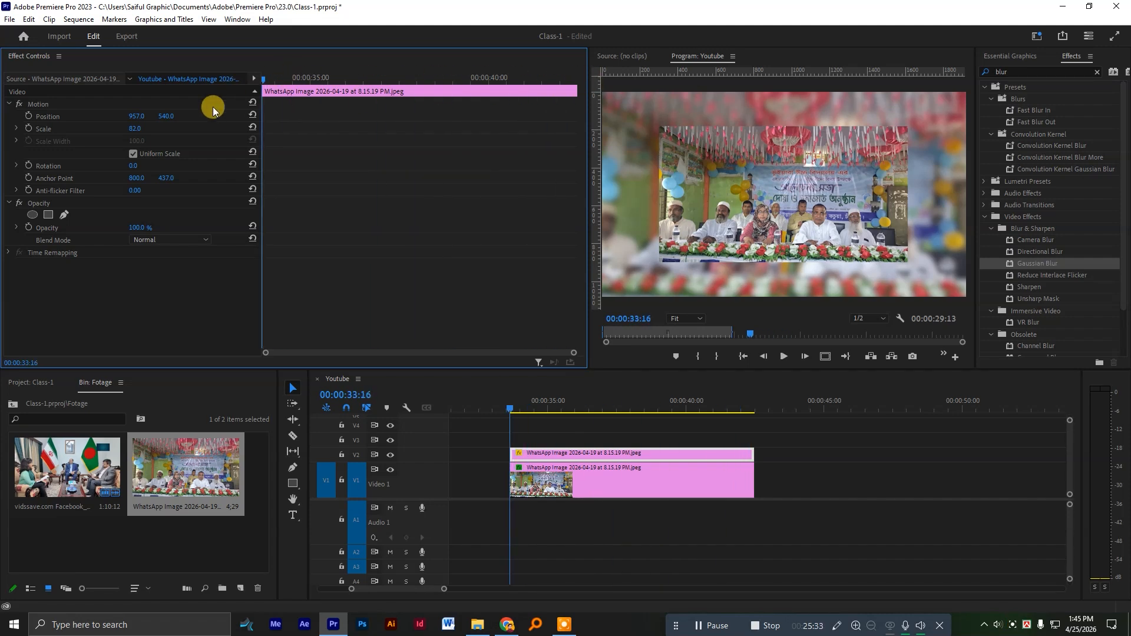
click(28, 129)
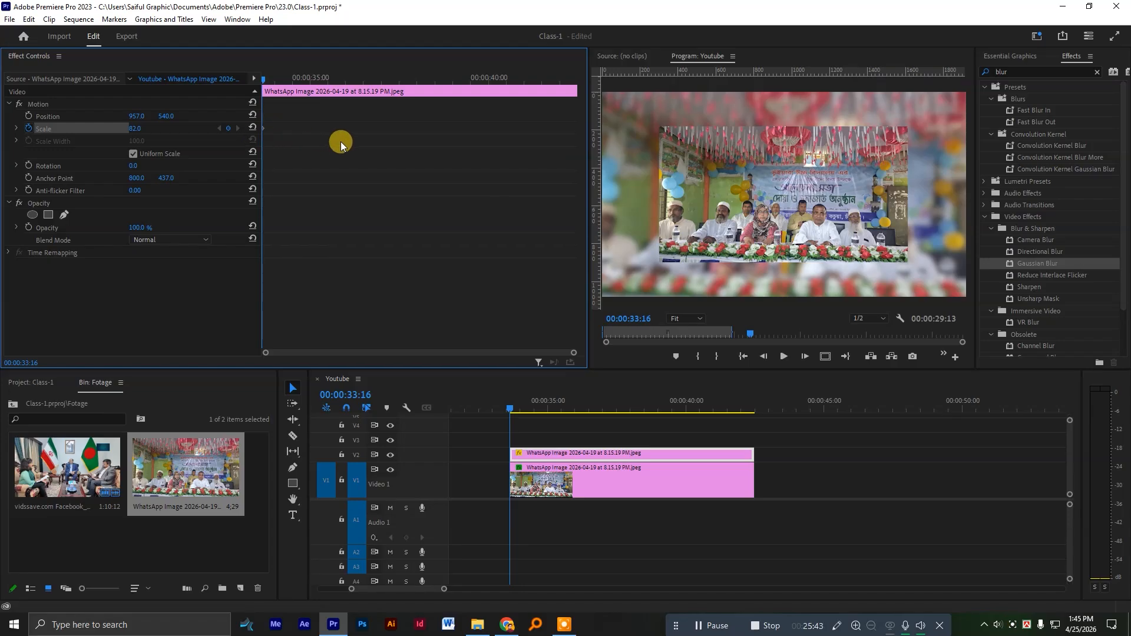
Add a scale keyframe of 100 at 00:00:36:03 on the V2 image and play back the zoom animation.
drag(309, 82, 352, 90)
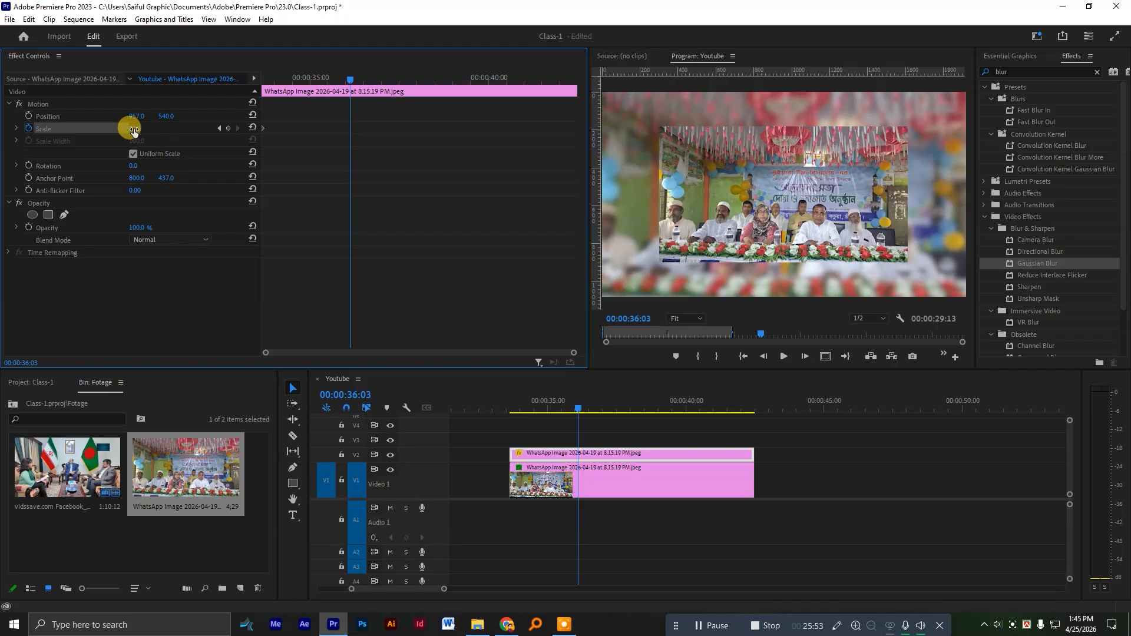
drag(135, 128, 146, 127)
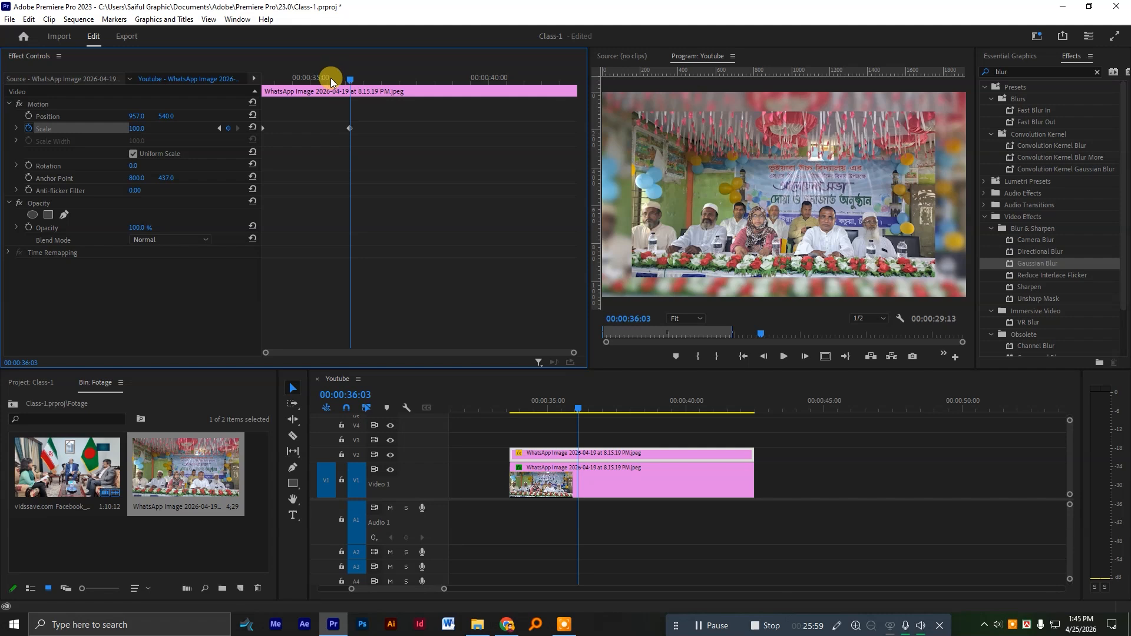
drag(330, 79, 217, 76)
key(space)
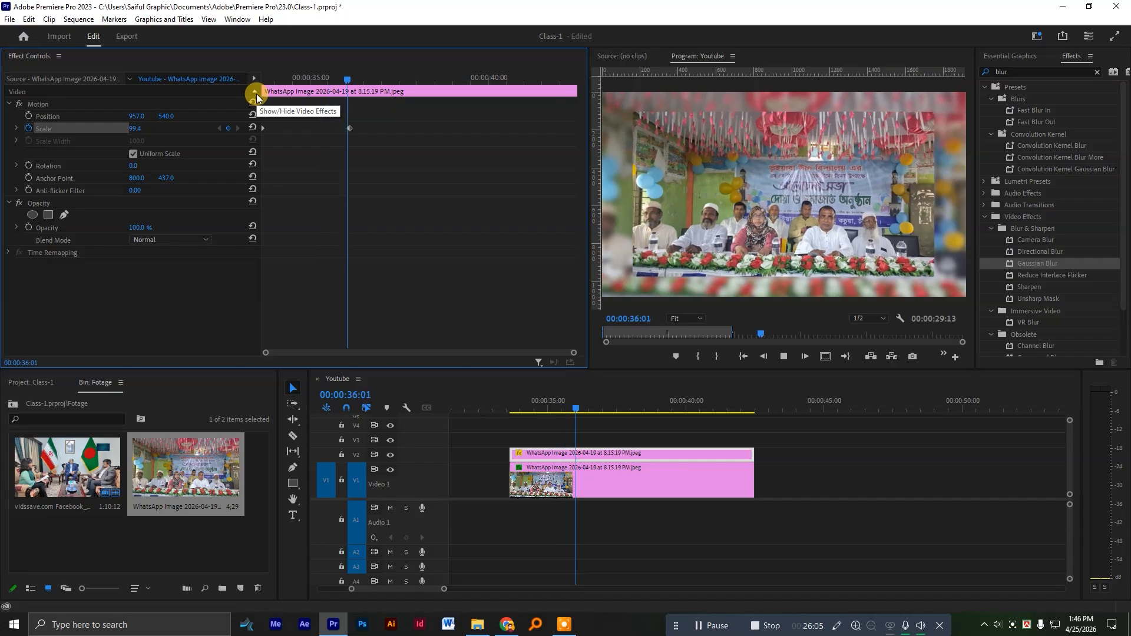
key(space)
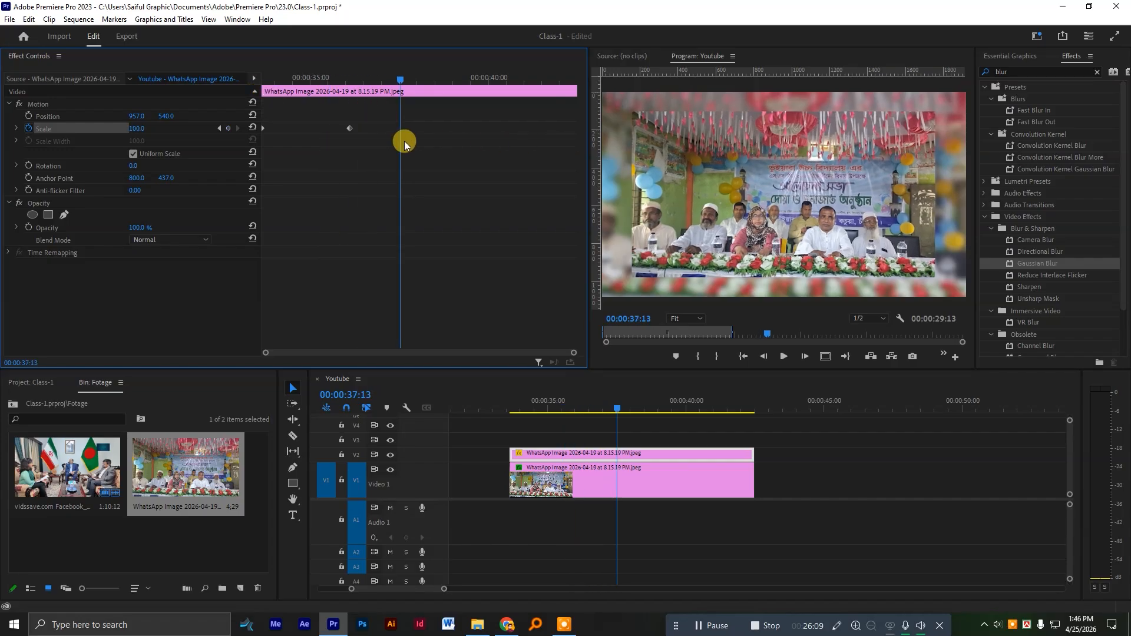
Add a hold keyframe at 00:00:38:04 and a scale keyframe of 78 at 00:00:40:22 on the V2 image, and play back the animation.
drag(417, 80, 423, 83)
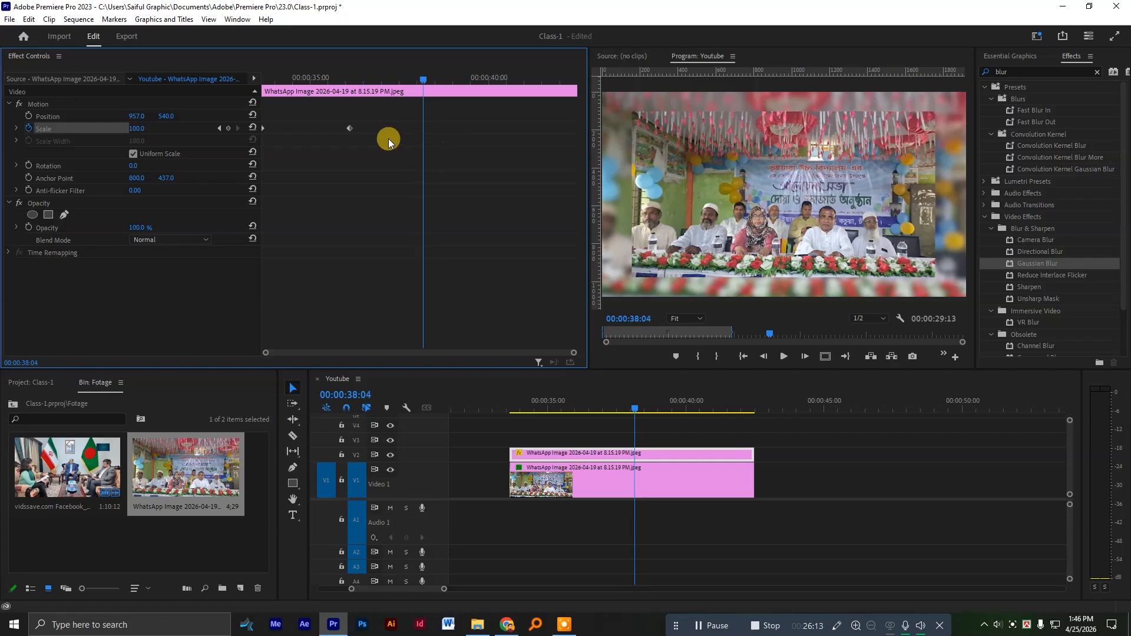
click(227, 127)
drag(437, 90, 522, 91)
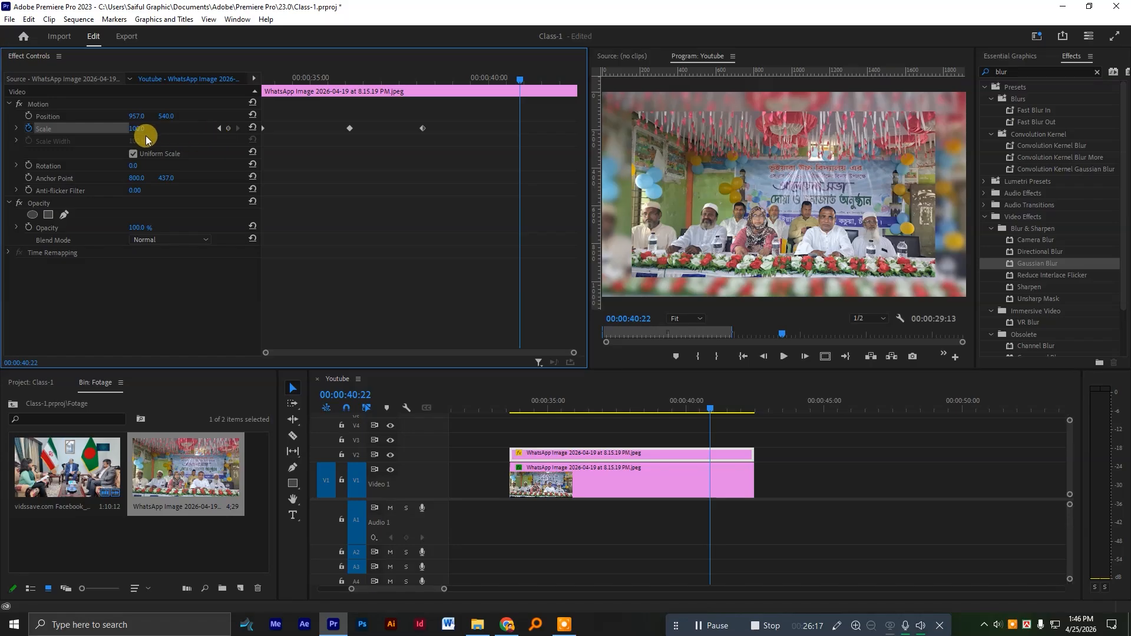
drag(135, 131, 122, 131)
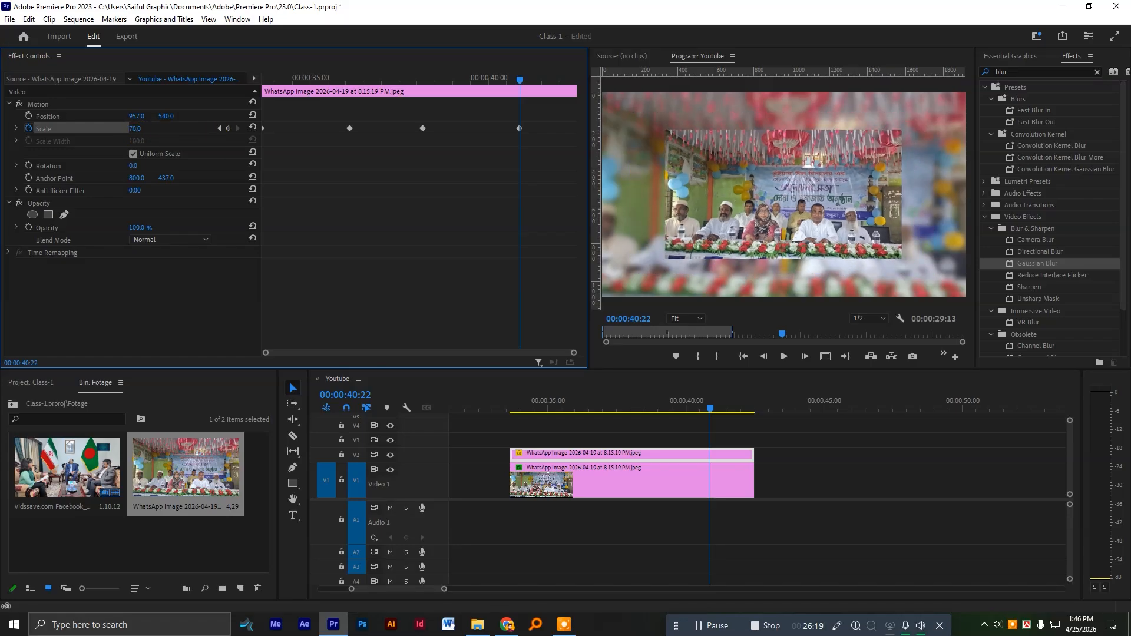
drag(474, 75, 228, 85)
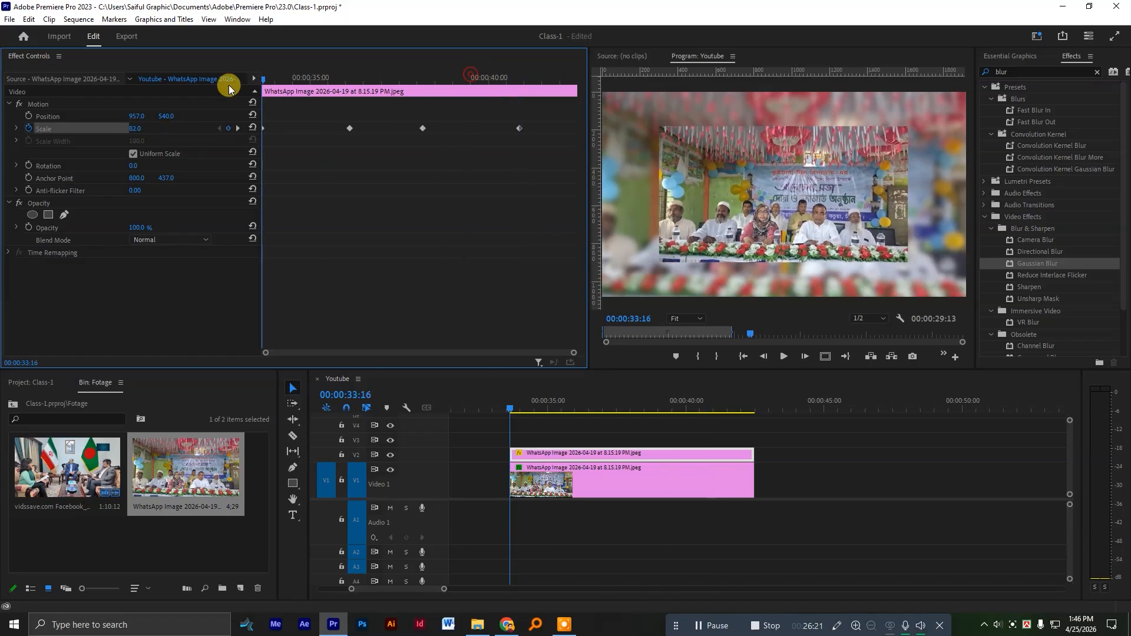
key(space)
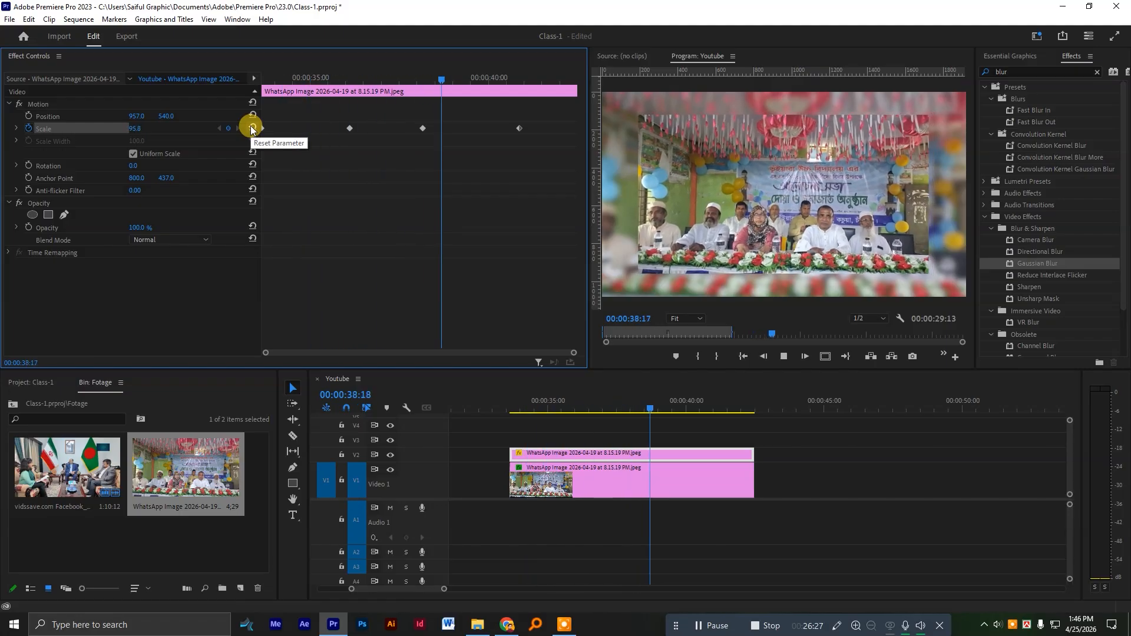
key(space)
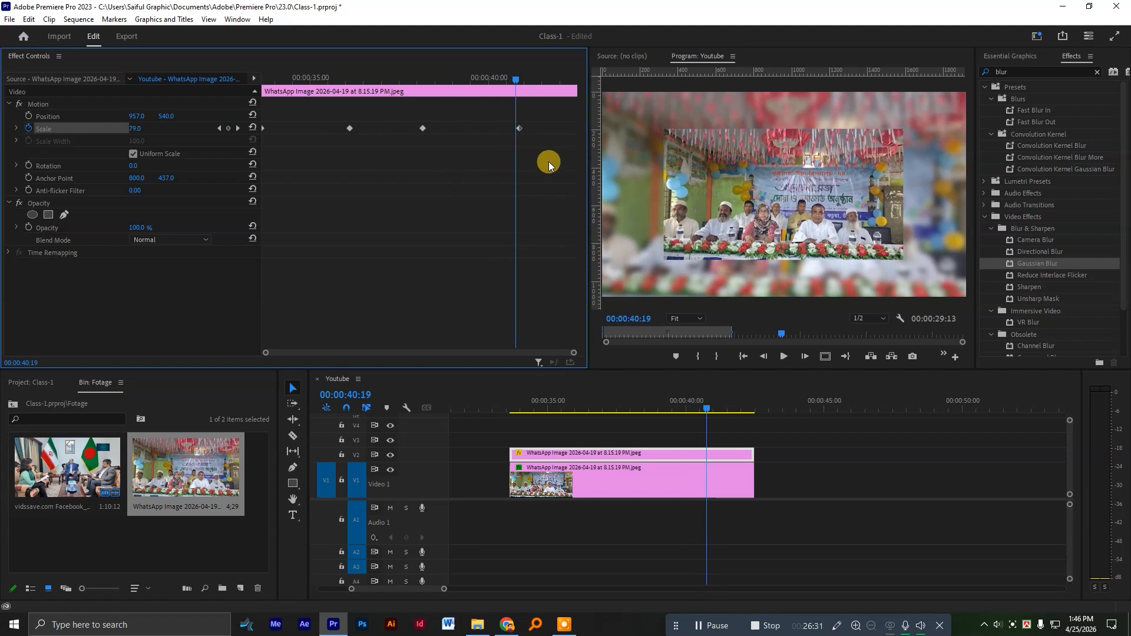
Delete the V2 image's added scale keyframes and disable its scale animation.
drag(547, 166, 316, 111)
key(Delete)
key(Up)
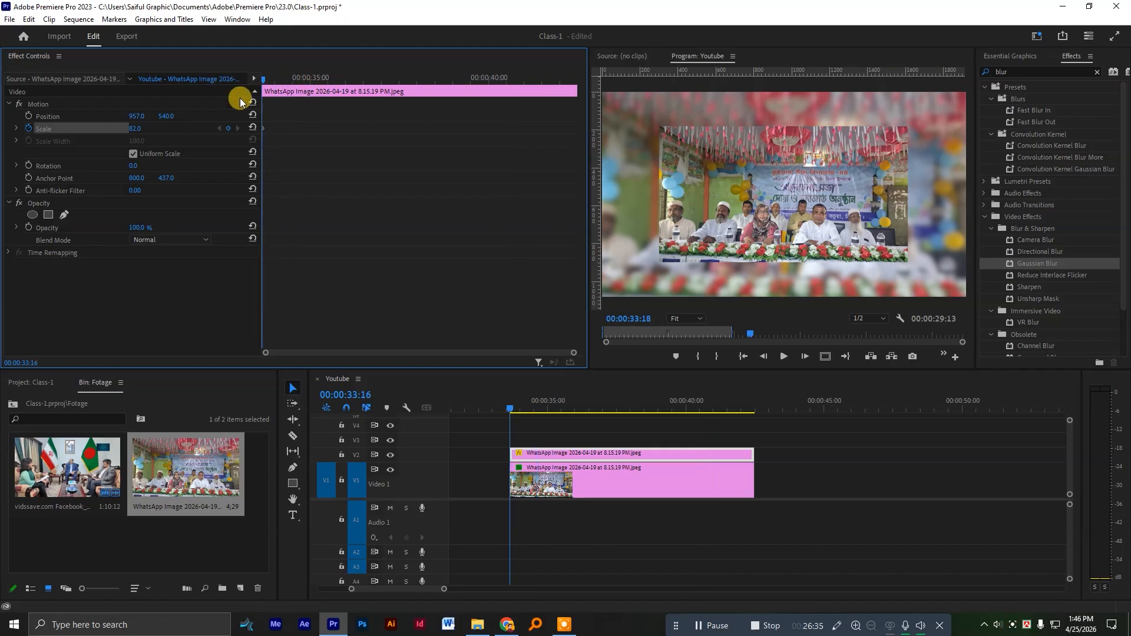
click(27, 129)
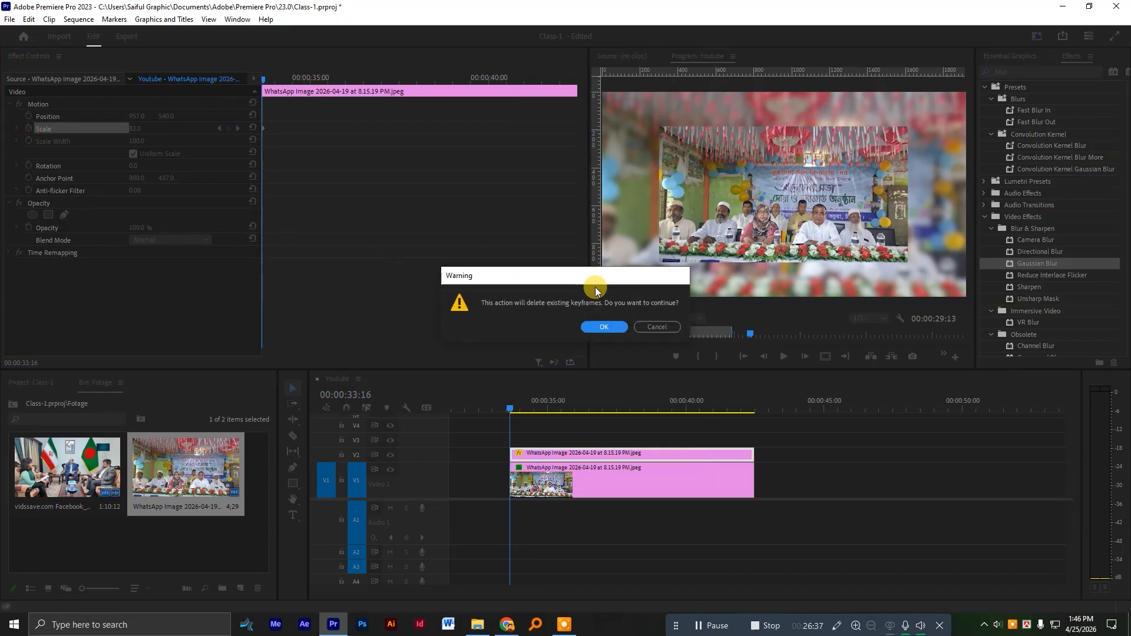
click(603, 326)
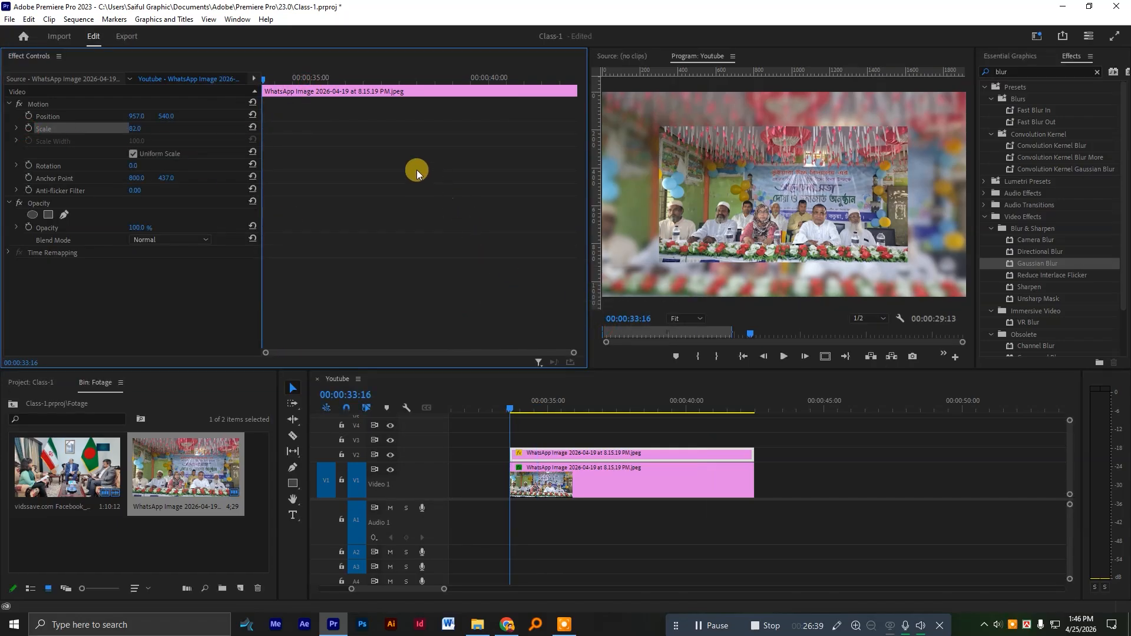
Enable scale animation at the V2 image's first frame, add an enlarging keyframe, move it to the clip's end and play back.
drag(294, 78, 228, 76)
click(29, 128)
drag(348, 80, 380, 80)
drag(134, 127, 376, 188)
drag(379, 130, 636, 142)
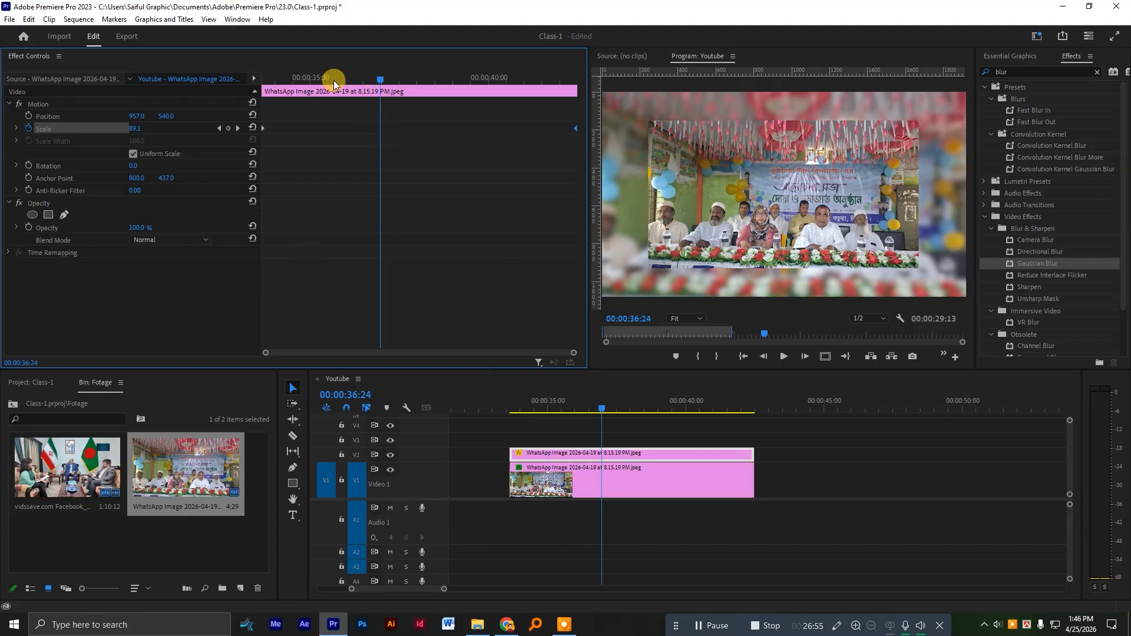
drag(333, 81, 196, 85)
key(space)
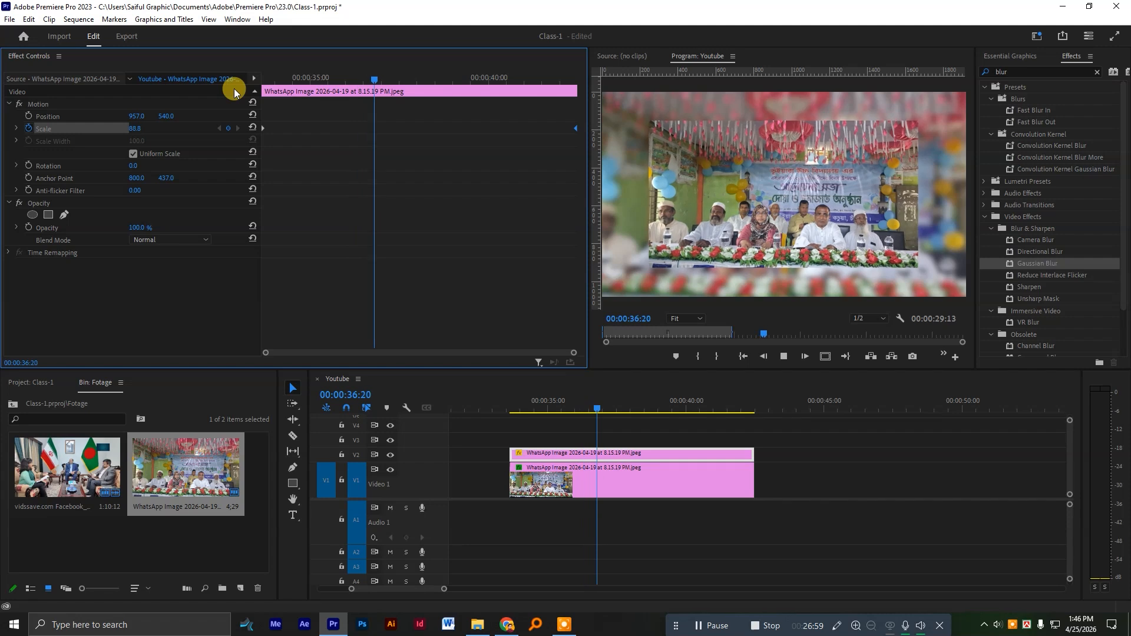
key(space)
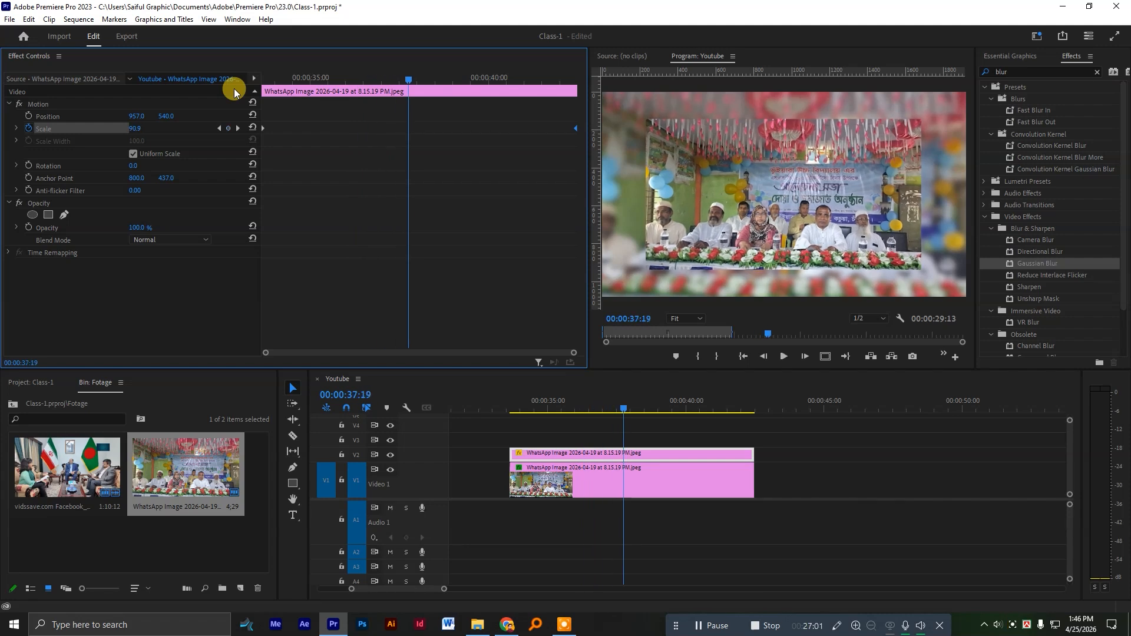
Trim the ends of the V1 and V2 images to about 00:00:36:07.
click(519, 408)
click(722, 471)
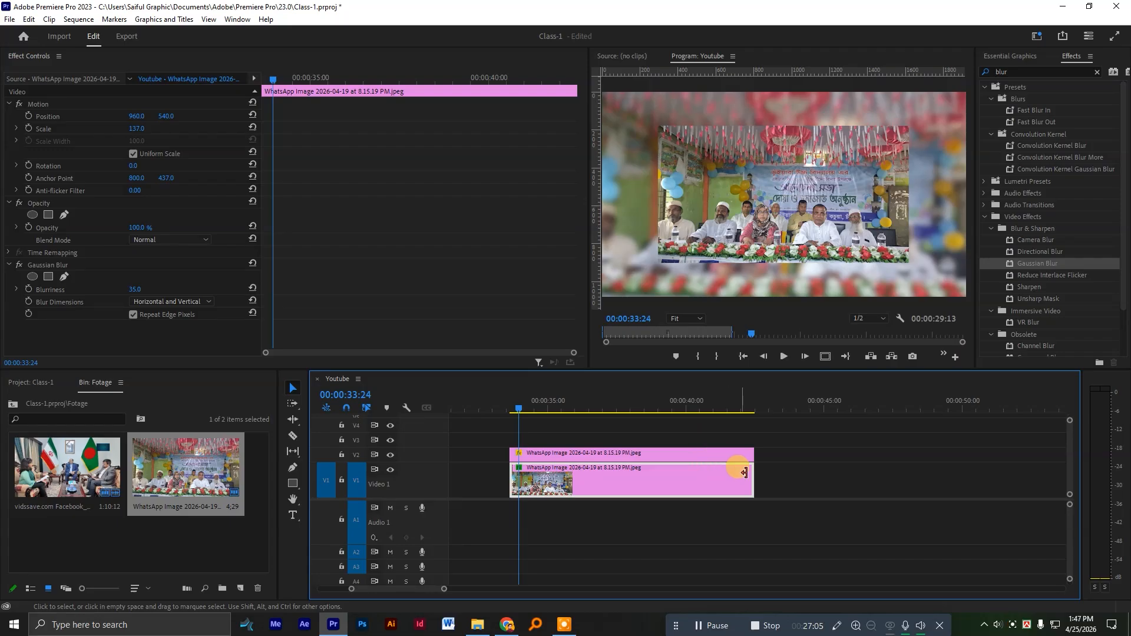
drag(753, 474, 636, 480)
drag(753, 451, 626, 434)
mouse_move(512, 398)
mouse_down()
mouse_move(498, 398)
mouse_move(527, 400)
mouse_up()
key(space)
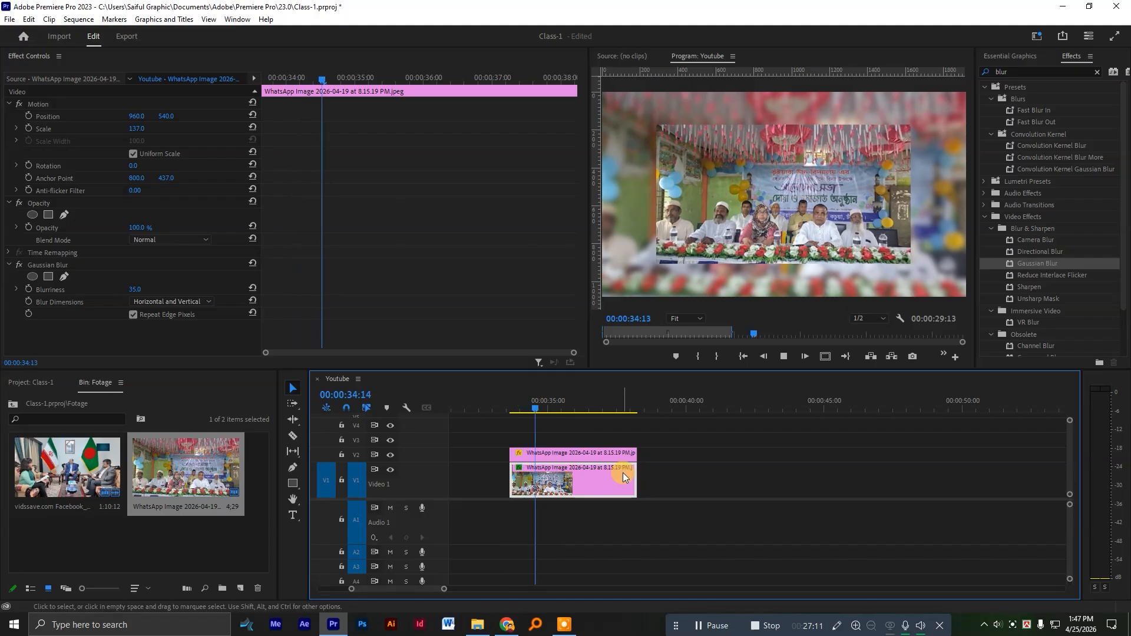
drag(633, 477, 585, 445)
click(537, 401)
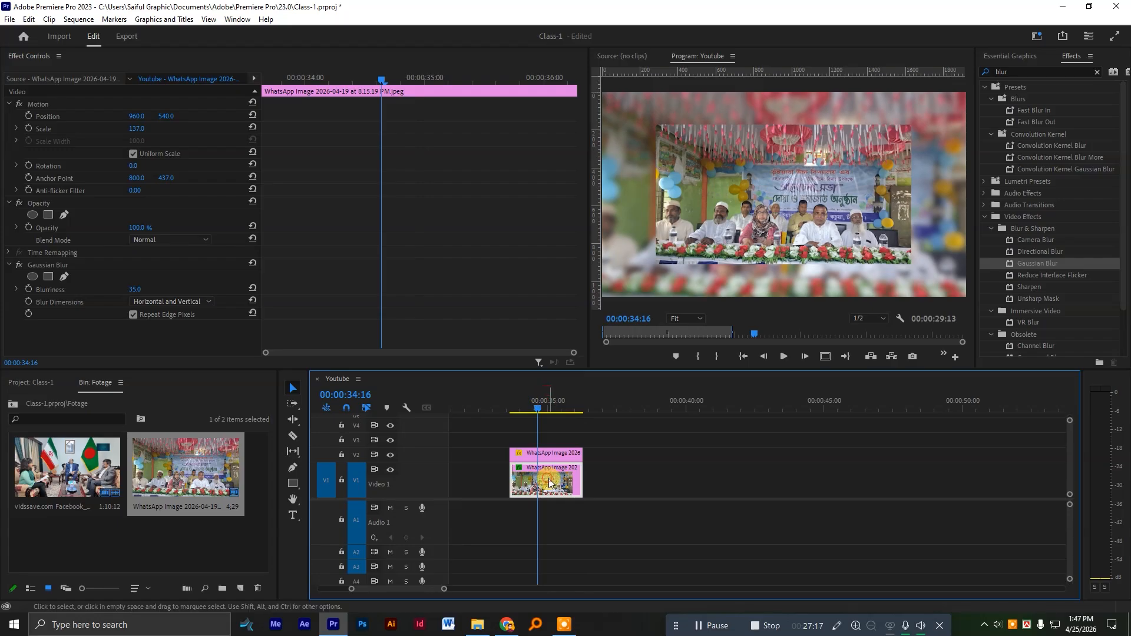
Clear the scale animation of the shortened V2 image at its first frame, 00:00:33:16, keeping a scale of 82.
drag(319, 79, 245, 84)
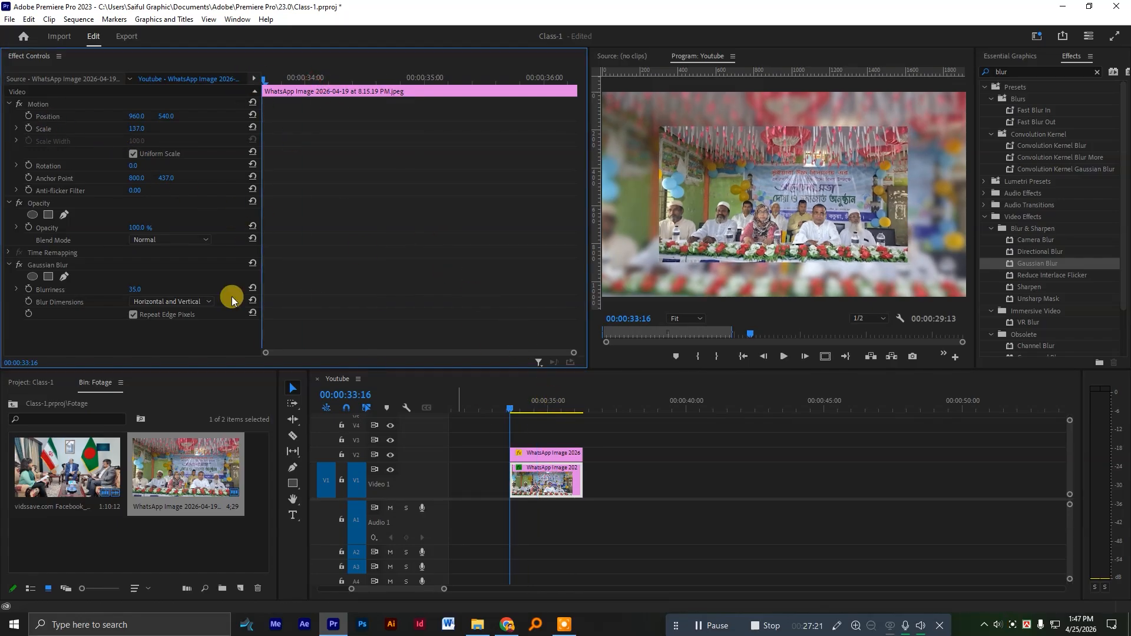
click(28, 129)
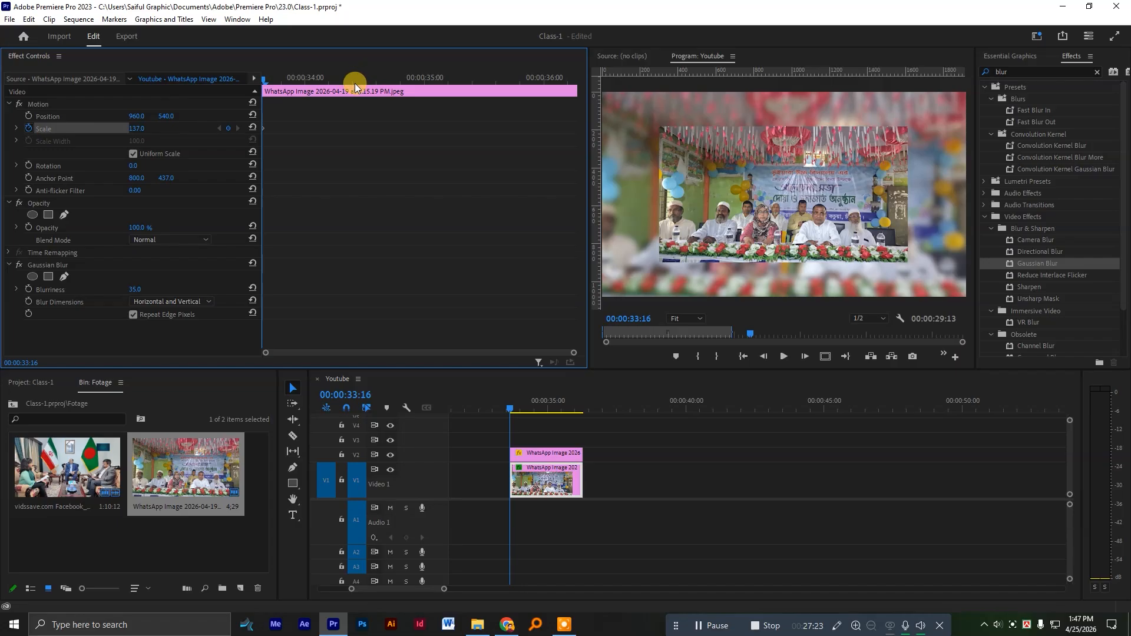
click(559, 452)
click(29, 128)
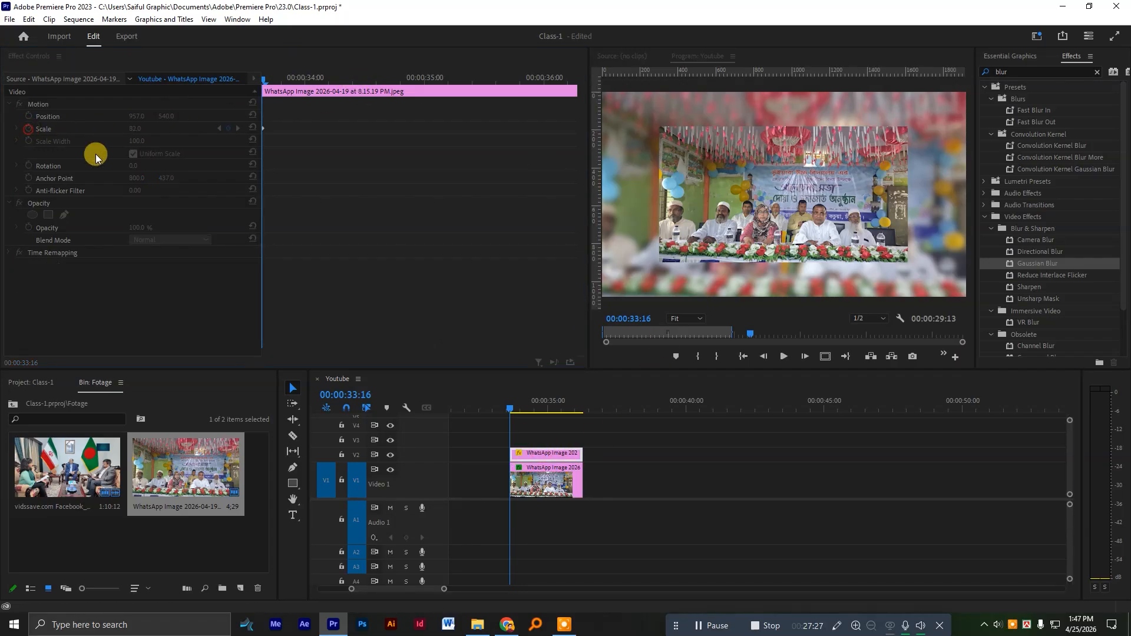
click(601, 328)
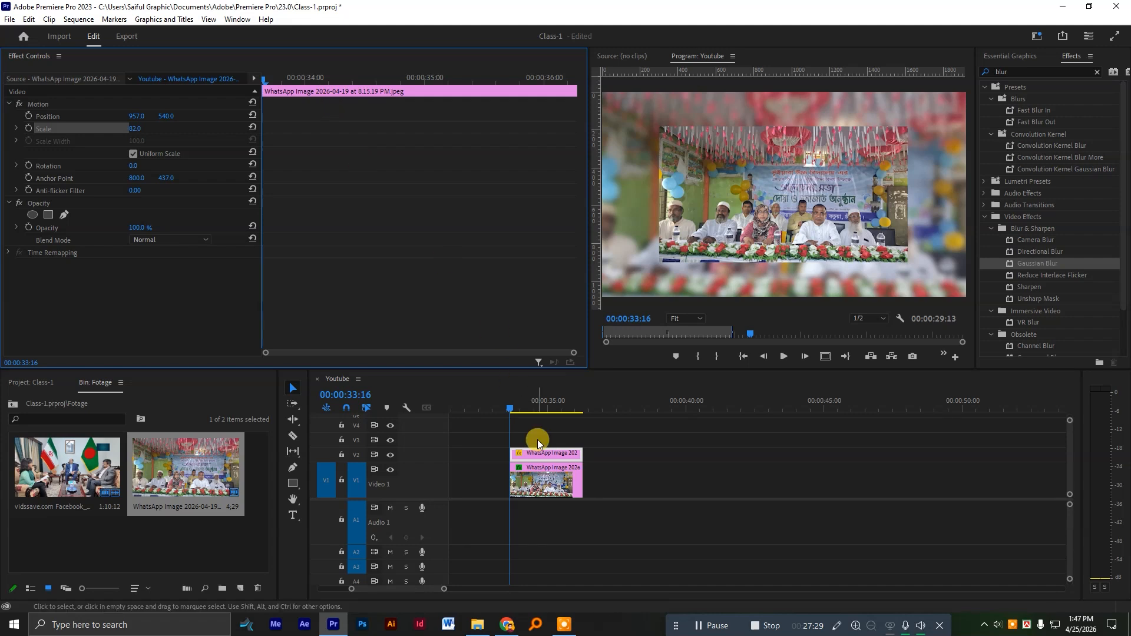
Animate the V2 image's scale from 82 at its first frame to a larger value at its end, and play it back.
drag(332, 78, 434, 88)
drag(131, 129, 580, 129)
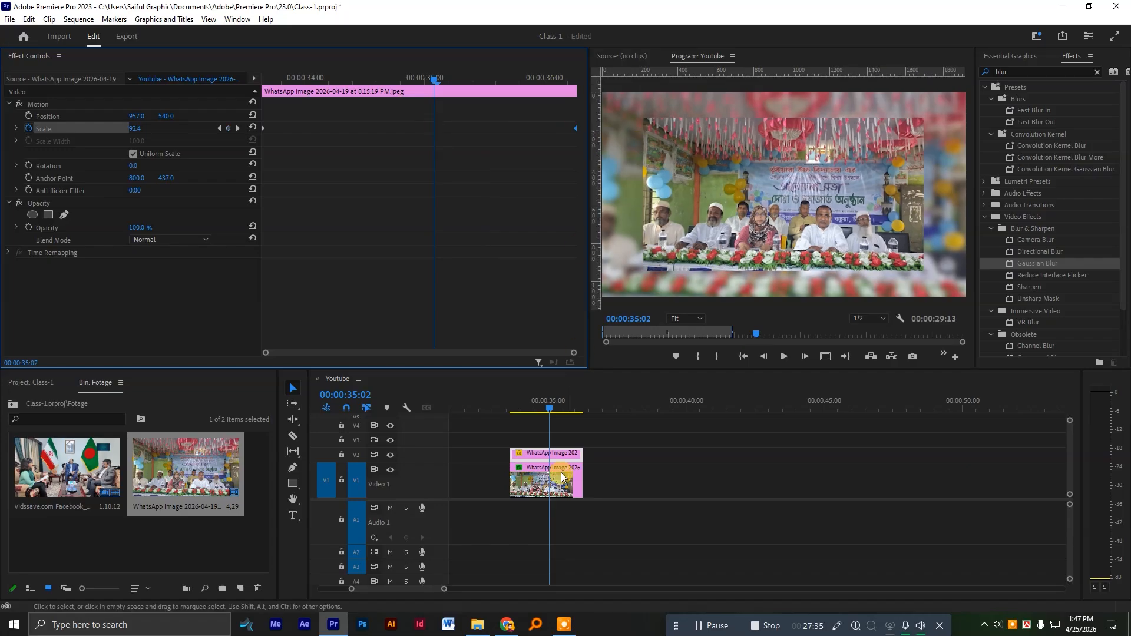
click(507, 404)
key(space)
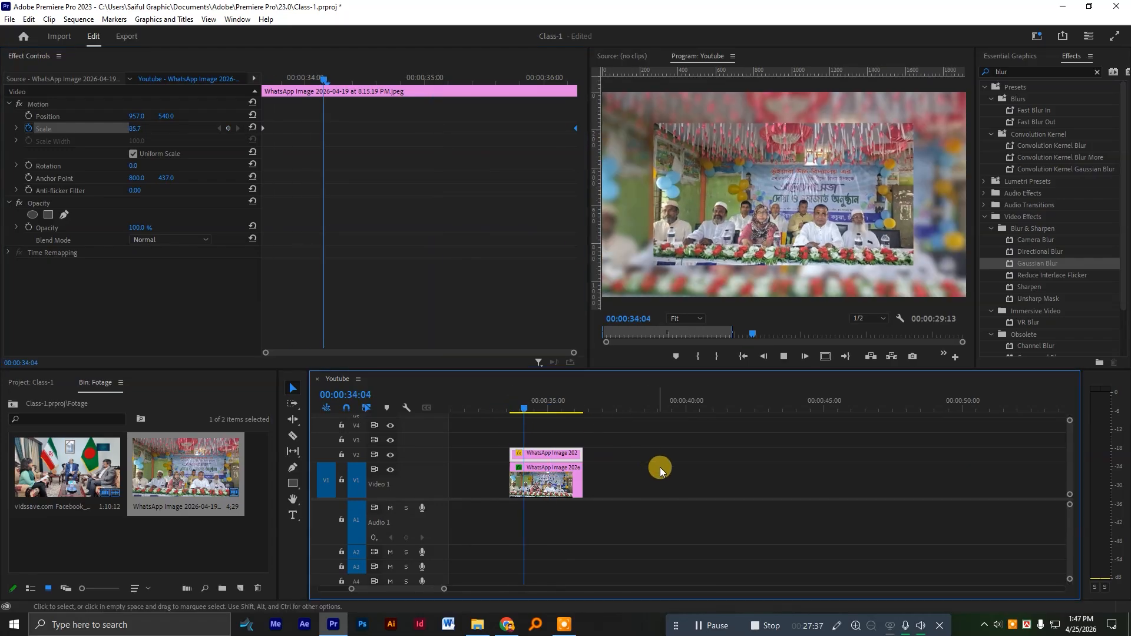
key(space)
Duplicate the V1 and V2 images and place the copies directly after the originals, starting at 00:00:36:07.
scroll(636, 462, down, 8)
scroll(597, 485, up, 3)
scroll(599, 486, up, 2)
drag(582, 484, 613, 482)
scroll(613, 483, down, 1)
click(612, 473)
click(558, 472)
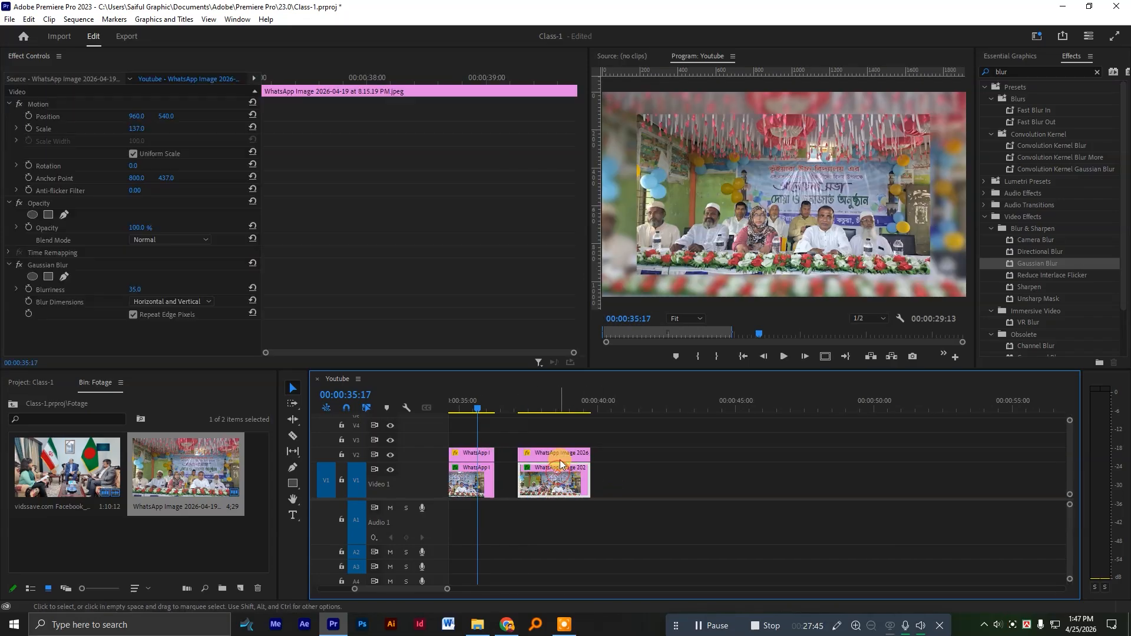
click(535, 405)
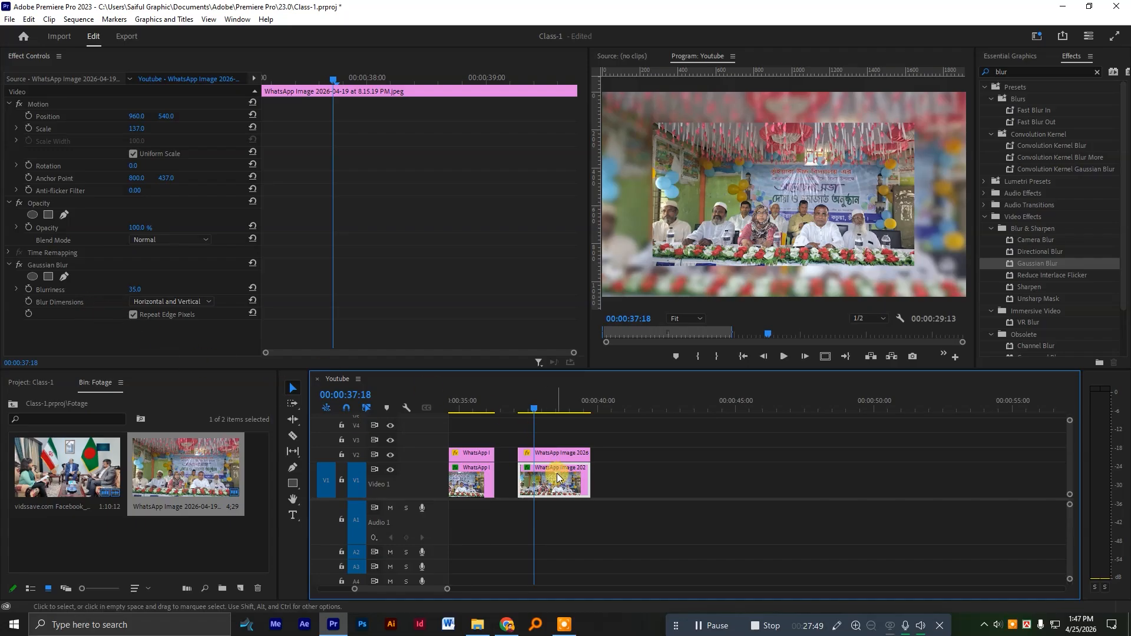
drag(553, 484, 532, 454)
Disable scale animation on the second V2 image and set its scale to 97.5.
click(511, 402)
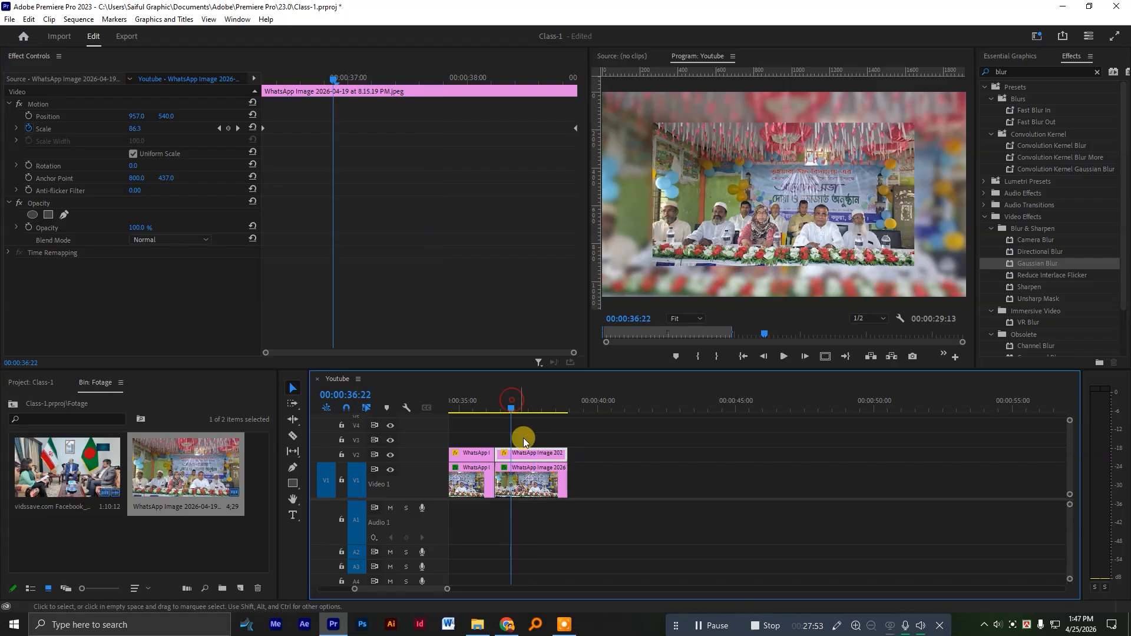
click(27, 135)
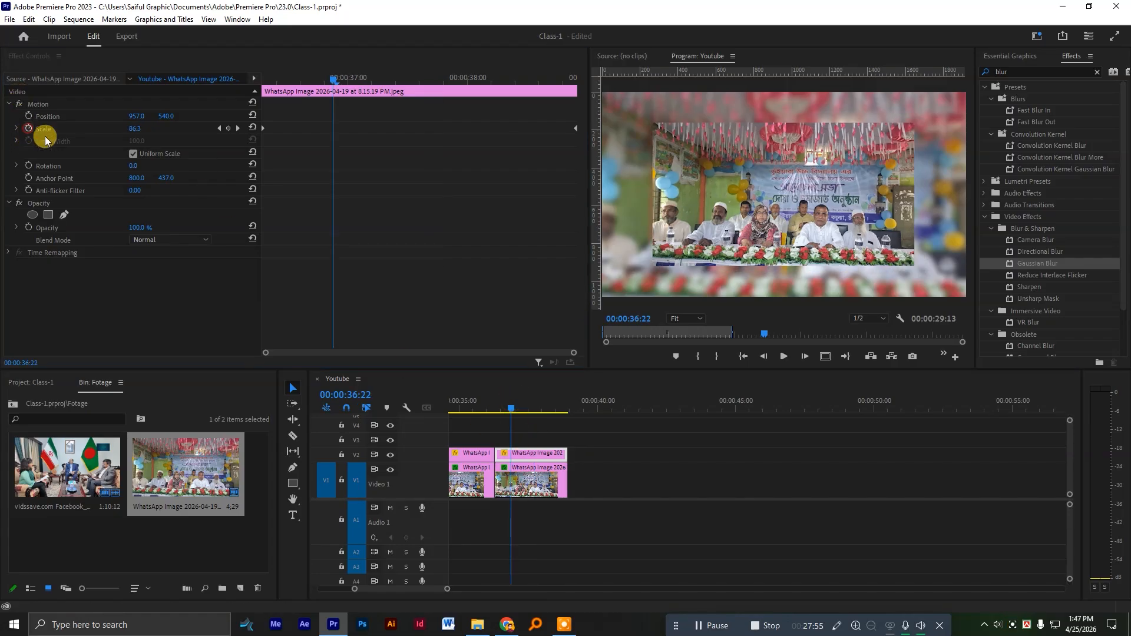
click(595, 323)
mouse_move(498, 401)
mouse_down()
mouse_move(486, 400)
mouse_move(506, 405)
mouse_up()
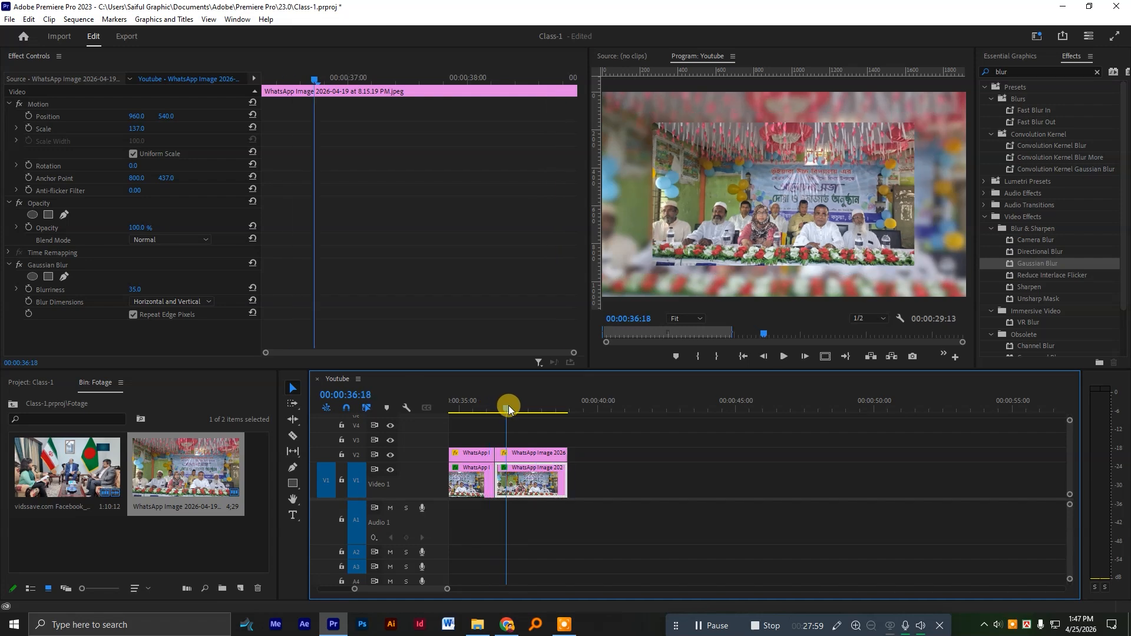
click(531, 451)
drag(141, 135, 147, 136)
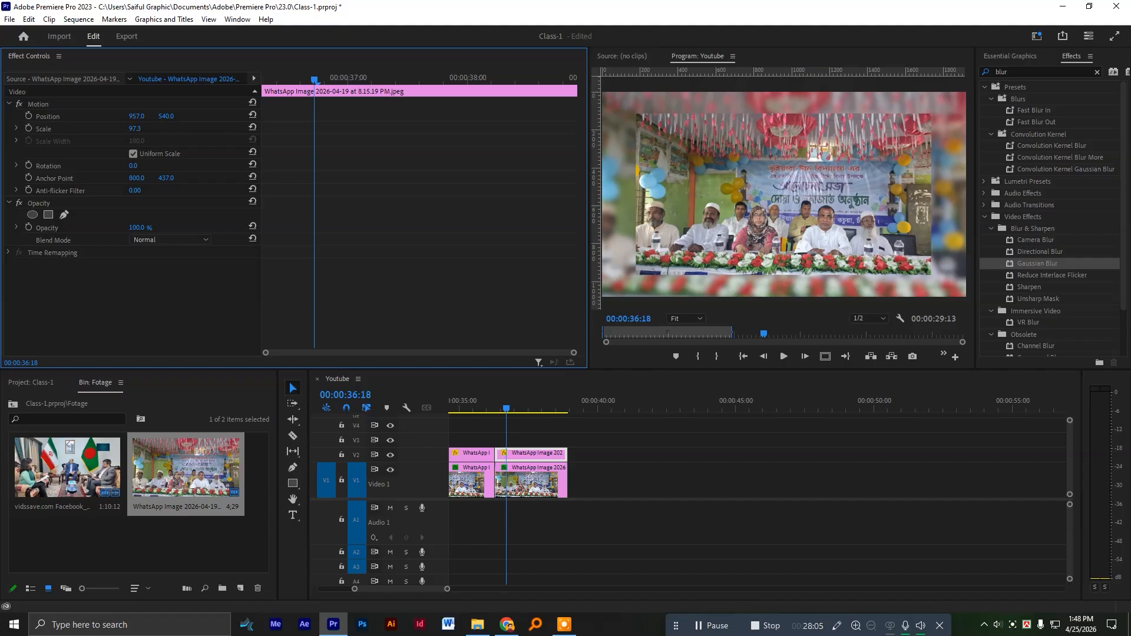
Animate the second V2 image's scale from 97.5 at its first frame to 74.3, with the closing keyframe at the clip's end.
drag(315, 79, 216, 89)
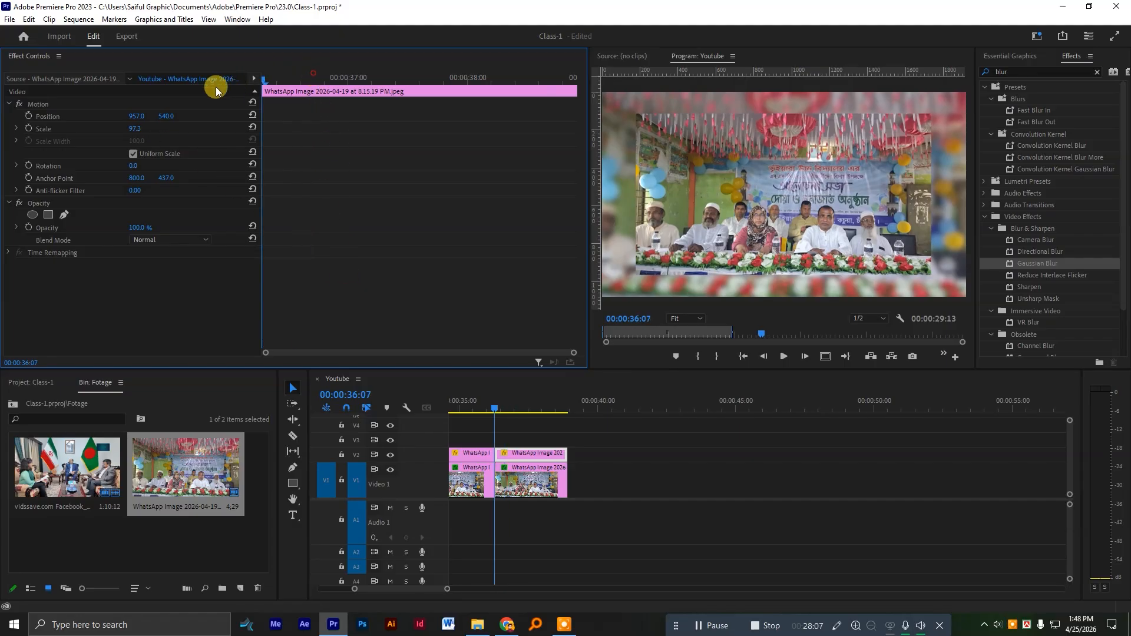
click(28, 130)
drag(387, 80, 490, 86)
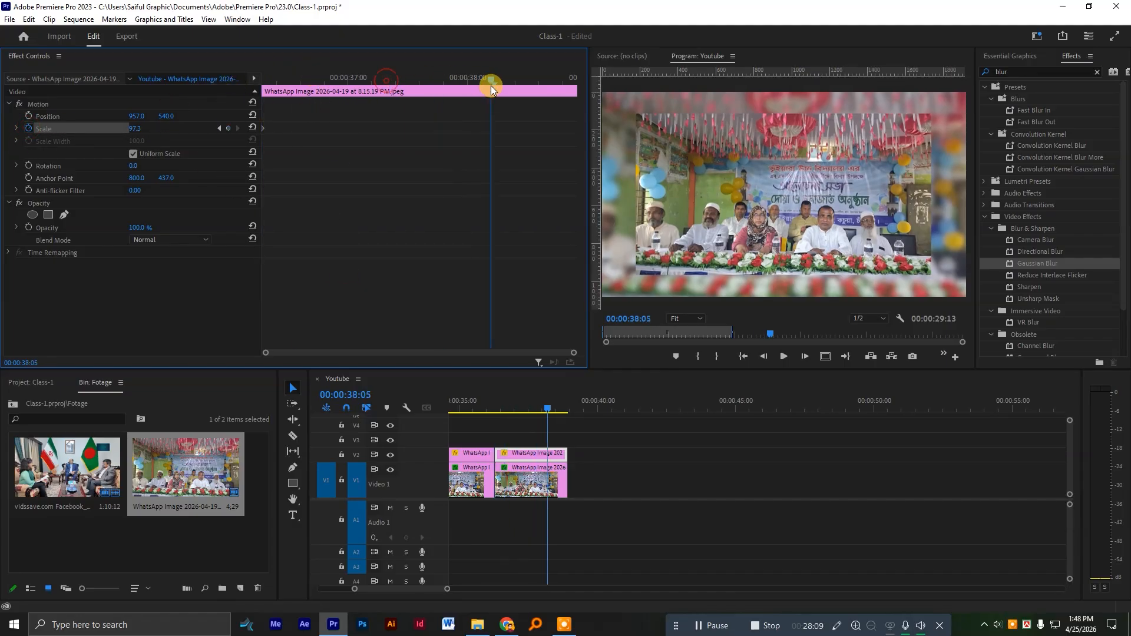
drag(138, 128, 118, 128)
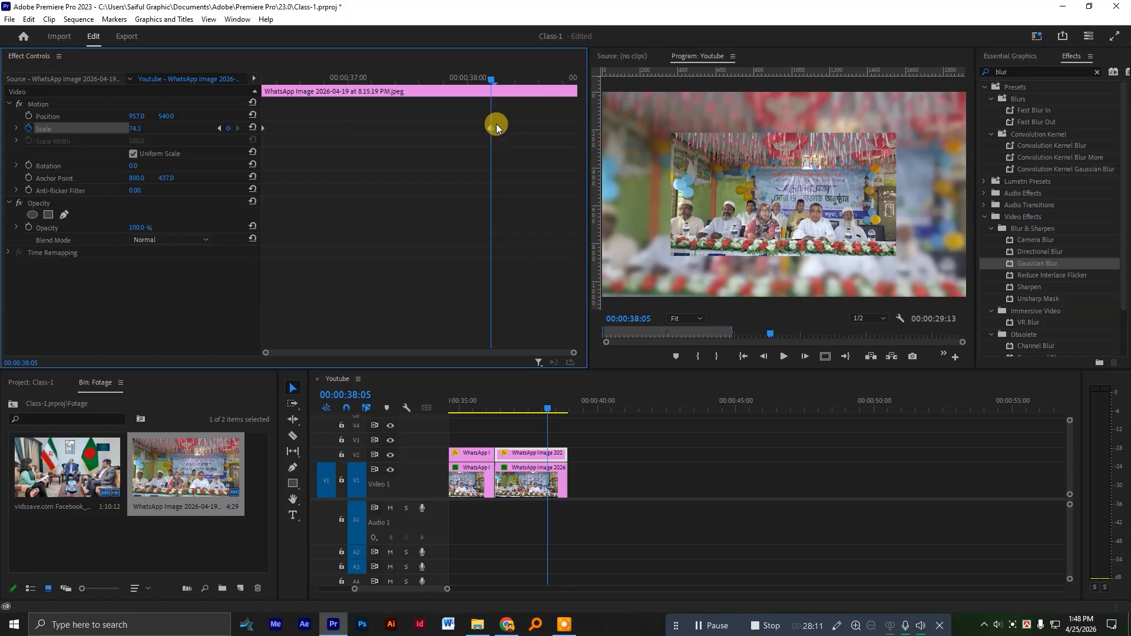
Play back both image pairs from the start of the first one to review the zoom-in and zoom-out.
drag(491, 401, 744, 408)
key(space)
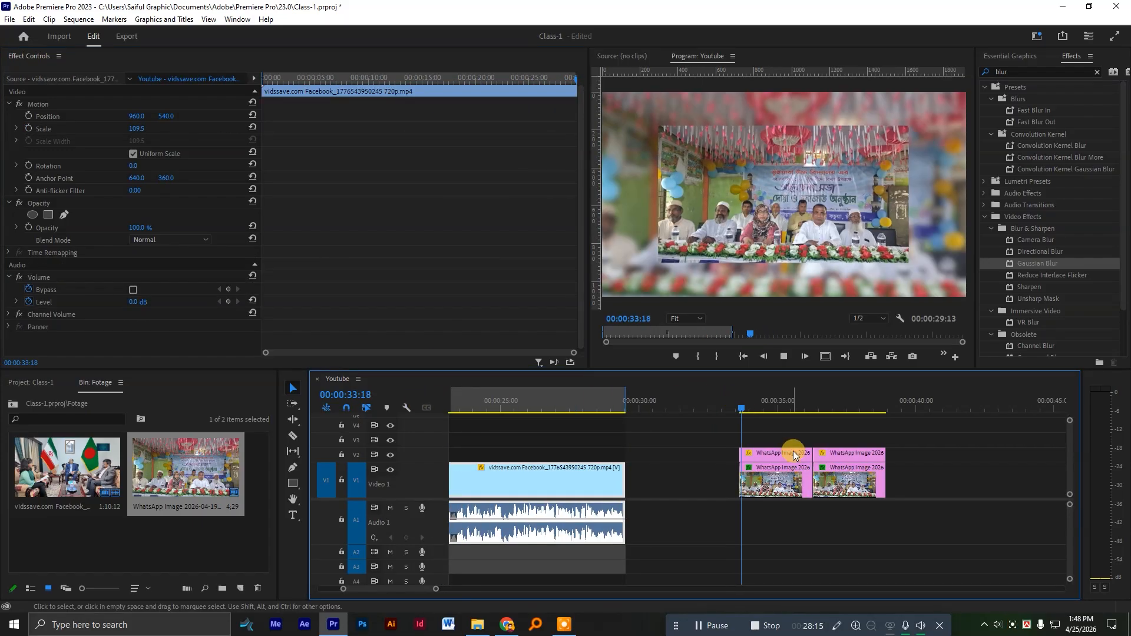
scroll(910, 483, down, 3)
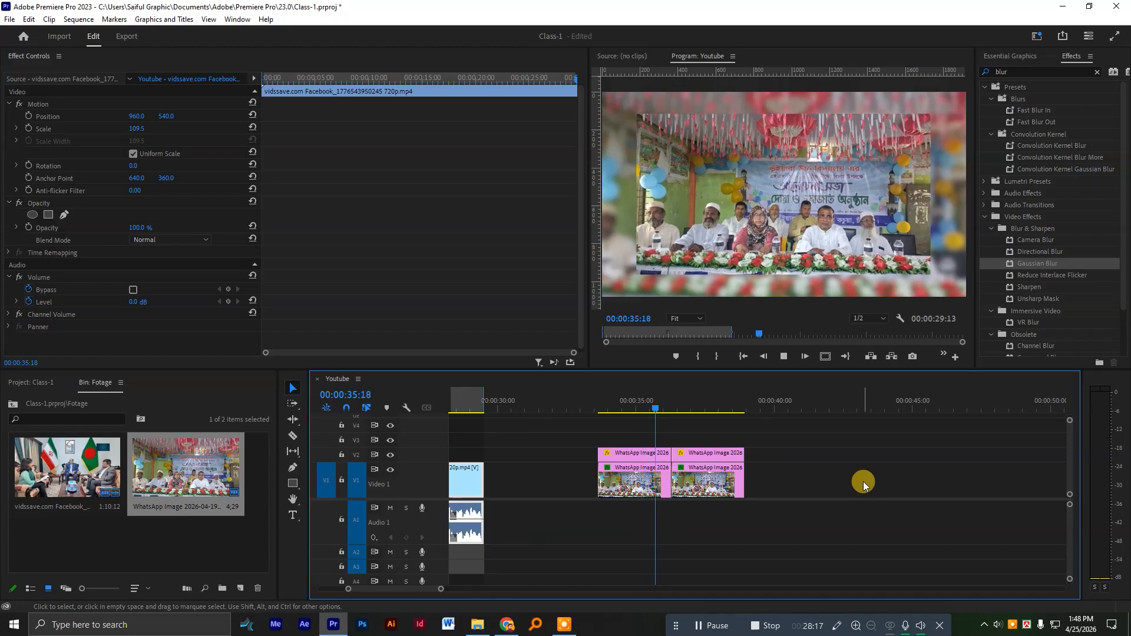
scroll(846, 476, down, 4)
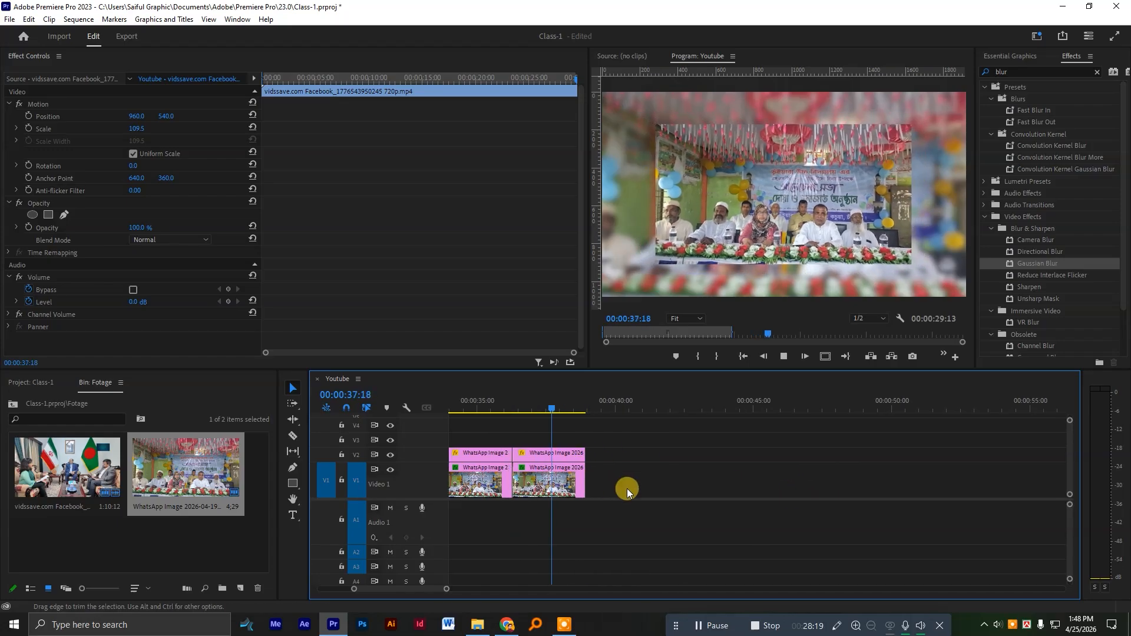
key(space)
Duplicate the second V1 and V2 image pair to about 00:00:40:00 and select the V2 copy with the playhead at 00:00:41:12.
scroll(589, 477, down, 2)
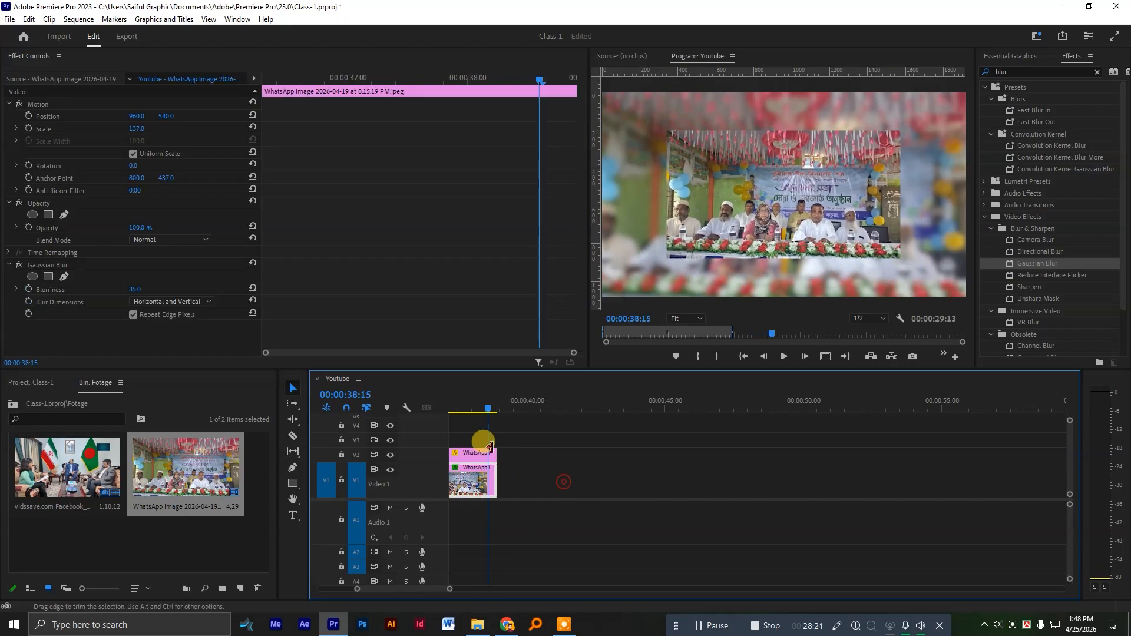
drag(533, 480, 578, 458)
click(569, 399)
click(555, 456)
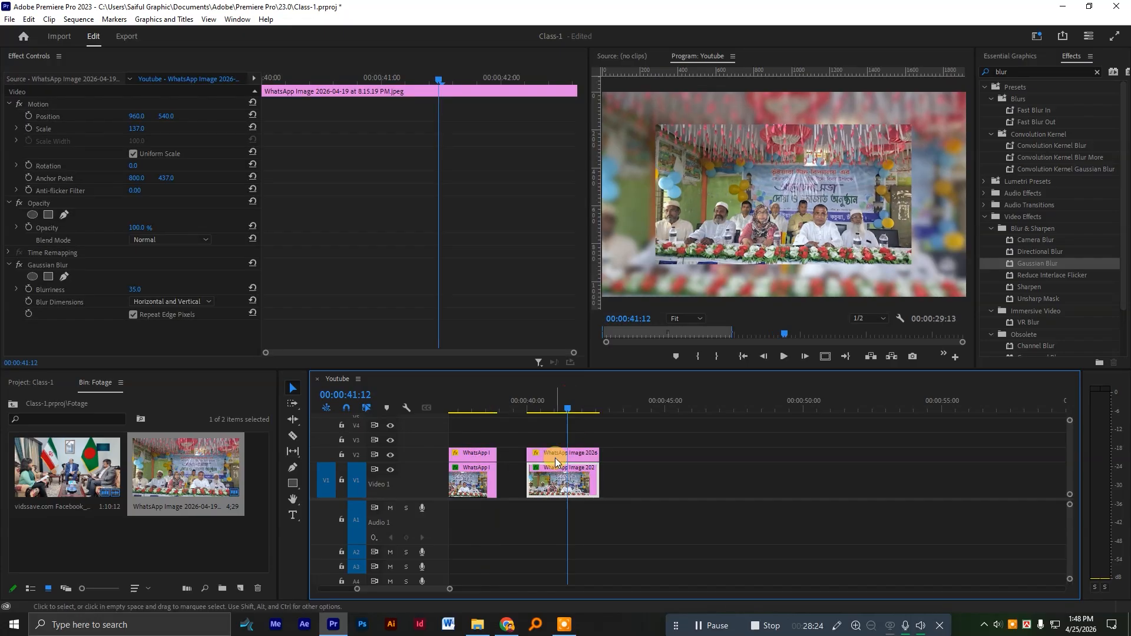
Disable scale animation on the third V2 image and set its horizontal position to 1210 at the clip's first frame.
click(24, 128)
click(604, 326)
drag(436, 79, 222, 86)
drag(136, 116, 285, 116)
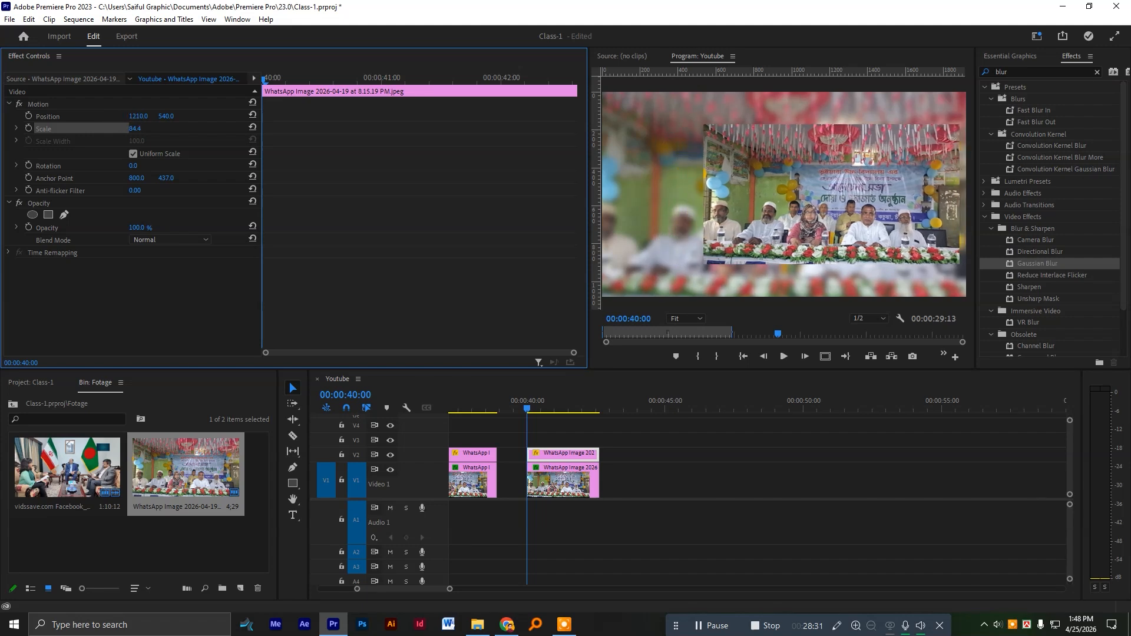
Animate the third V2 image's position to slide leftward from 1210 at its first frame, with the closing keyframe at the clip's end.
click(28, 116)
drag(323, 93, 429, 95)
drag(142, 118, 101, 118)
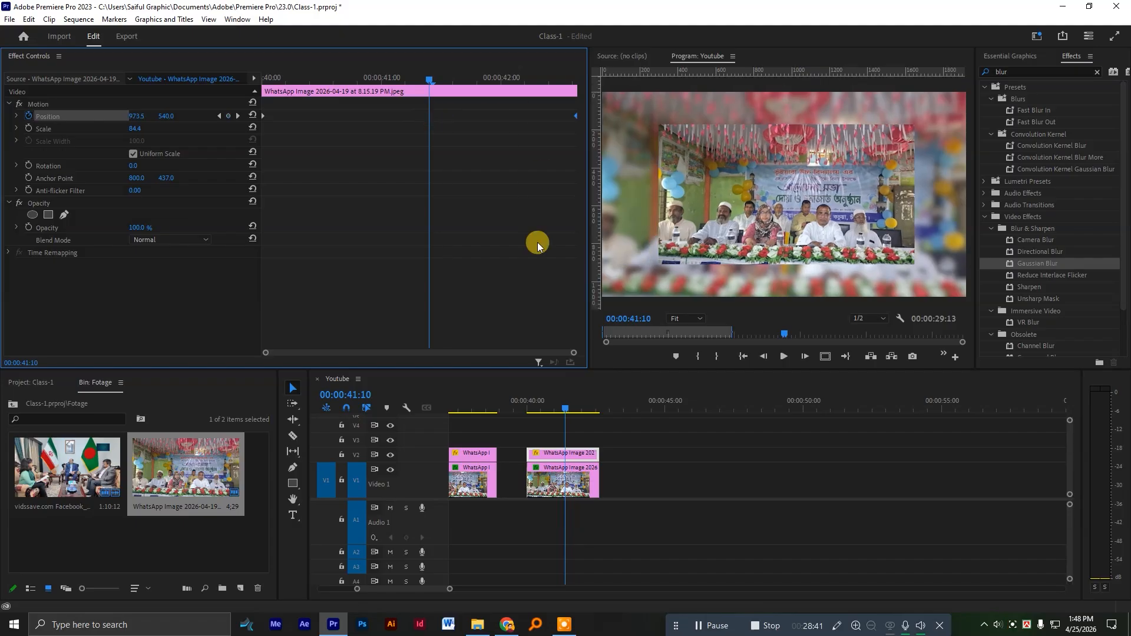
Play back the third image pair from its start to review the sideways slide.
drag(552, 408, 514, 410)
key(space)
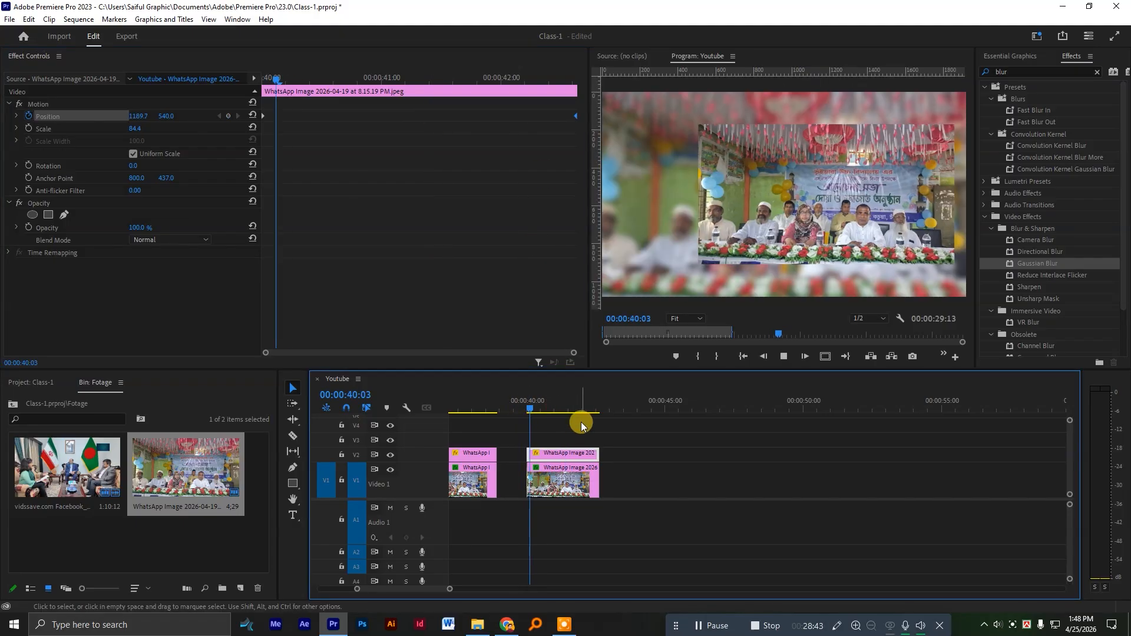
scroll(645, 478, down, 2)
key(space)
Duplicate the third V1 and V2 image pair to about 00:00:43:19 and select the V2 copy with the playhead at 00:00:44:16.
drag(570, 479, 605, 479)
click(587, 405)
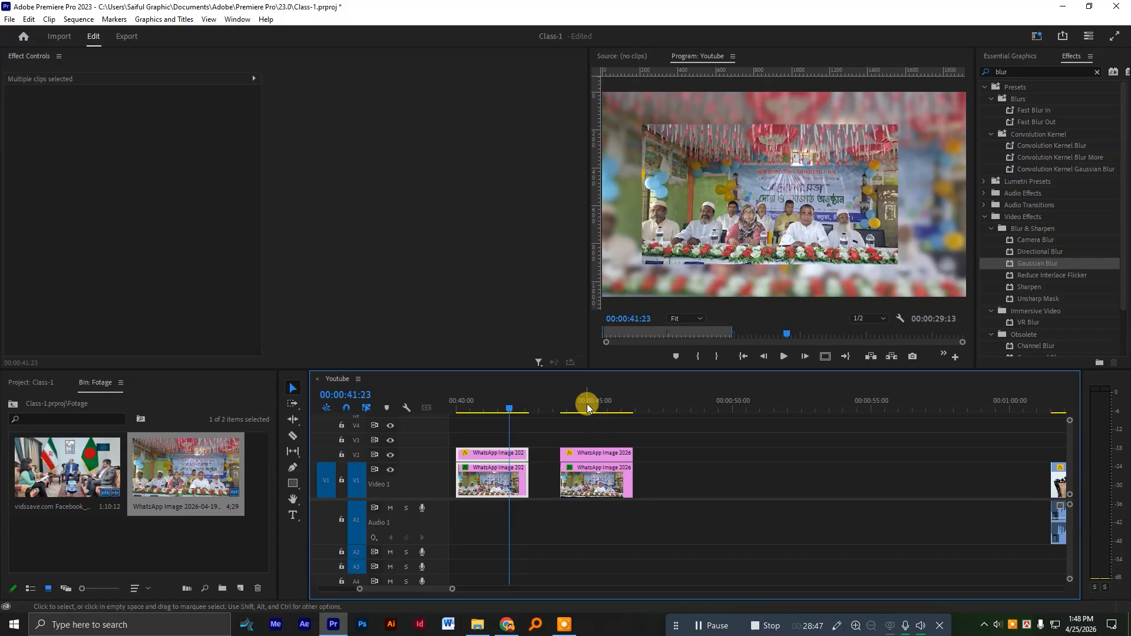
click(604, 481)
click(594, 455)
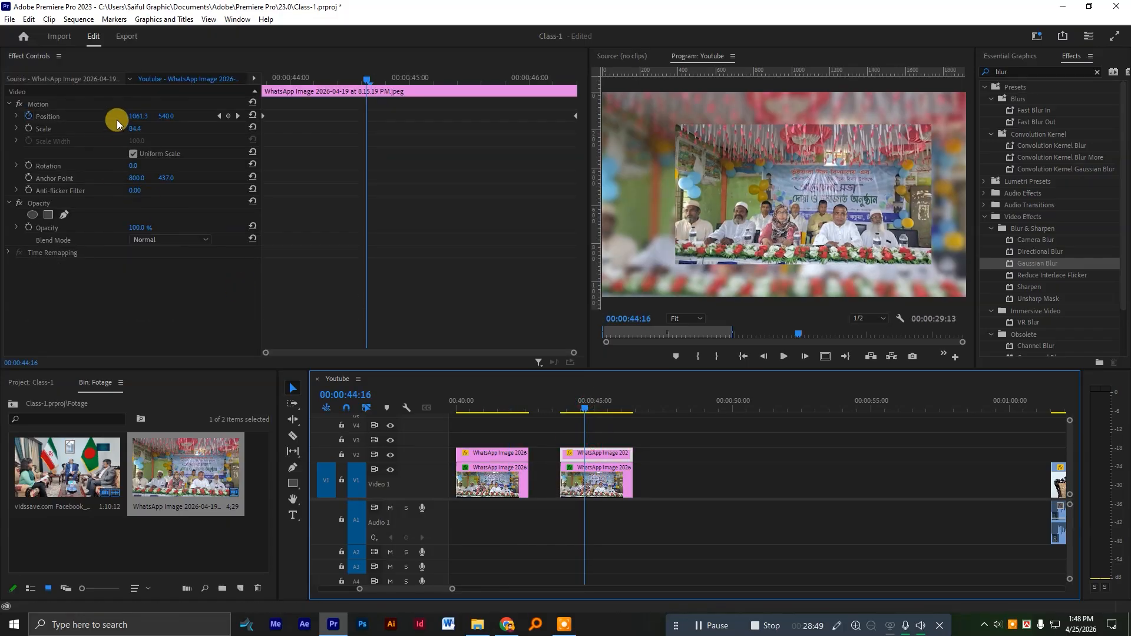
Replace the fourth V2 image's sideways position animation with a downward move at horizontal position 979.3, keyframed from its first frame to the clip's end.
click(28, 116)
click(589, 328)
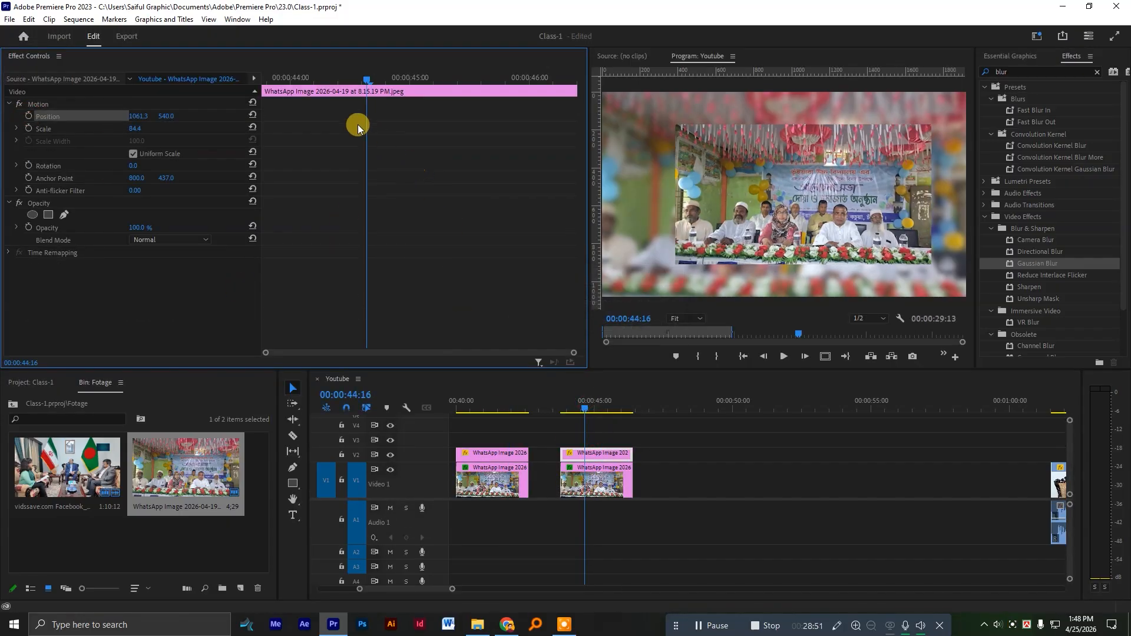
drag(302, 78, 221, 75)
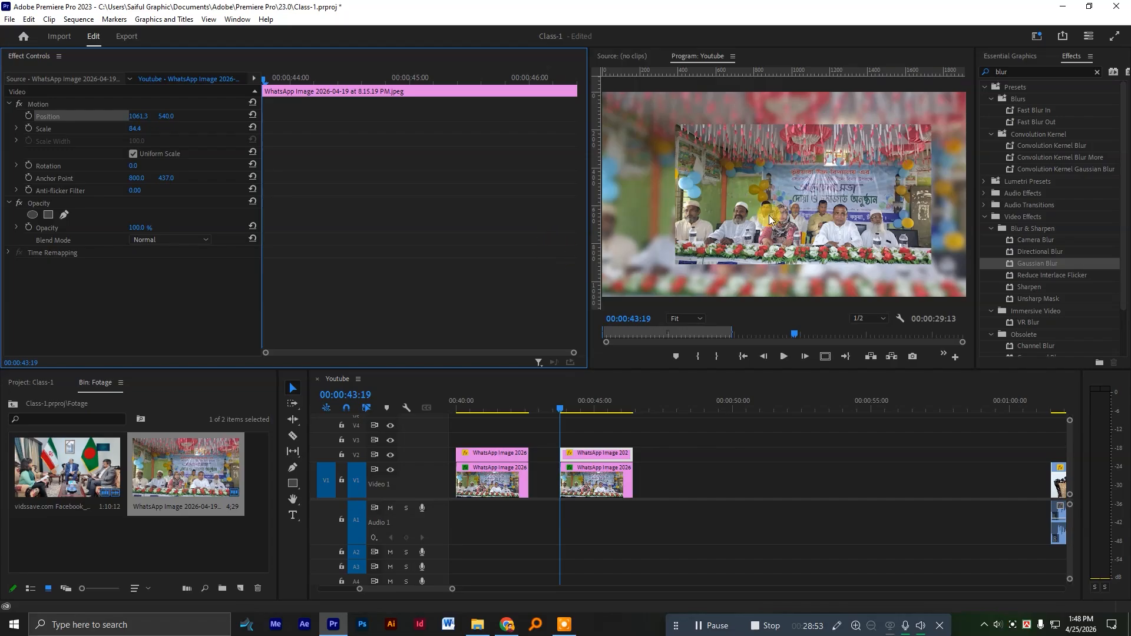
mouse_move(133, 116)
mouse_down()
mouse_move(120, 116)
mouse_move(158, 116)
mouse_move(146, 117)
mouse_up()
drag(380, 76, 443, 77)
drag(163, 116, 187, 116)
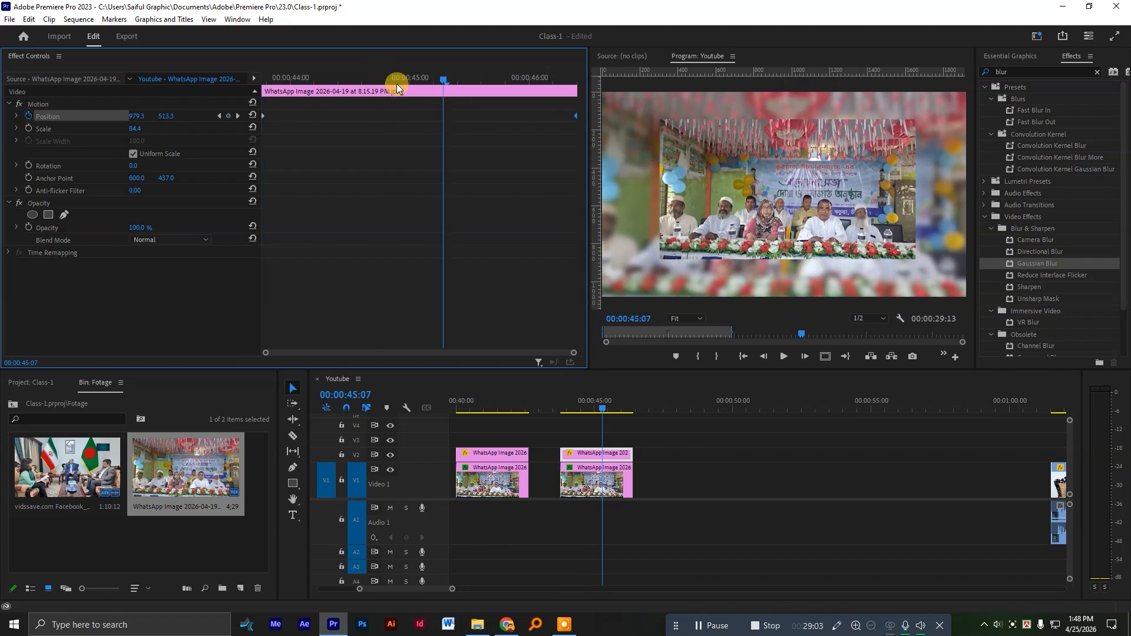
Play back the fourth image pair from near its start to review the downward move.
drag(383, 77, 294, 78)
key(space)
key(space)
Scrub from the first image pair through to the fourth at 00:00:44:04 to review their scale and position animations.
scroll(660, 481, down, 3)
scroll(660, 469, down, 5)
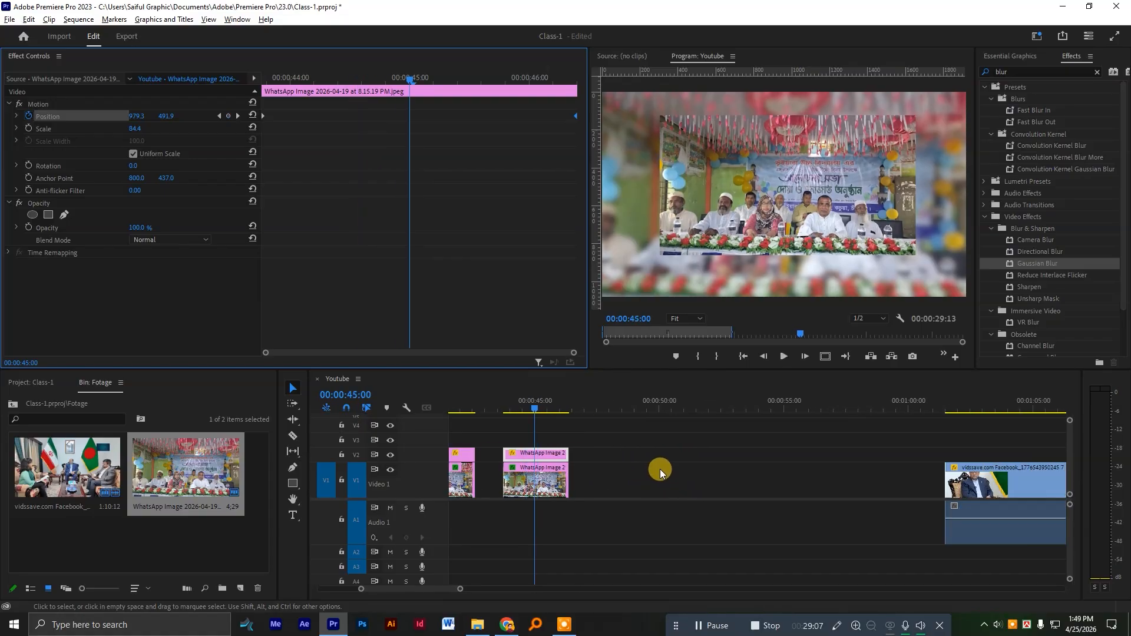
scroll(610, 482, up, 4)
scroll(685, 469, up, 2)
scroll(609, 450, down, 2)
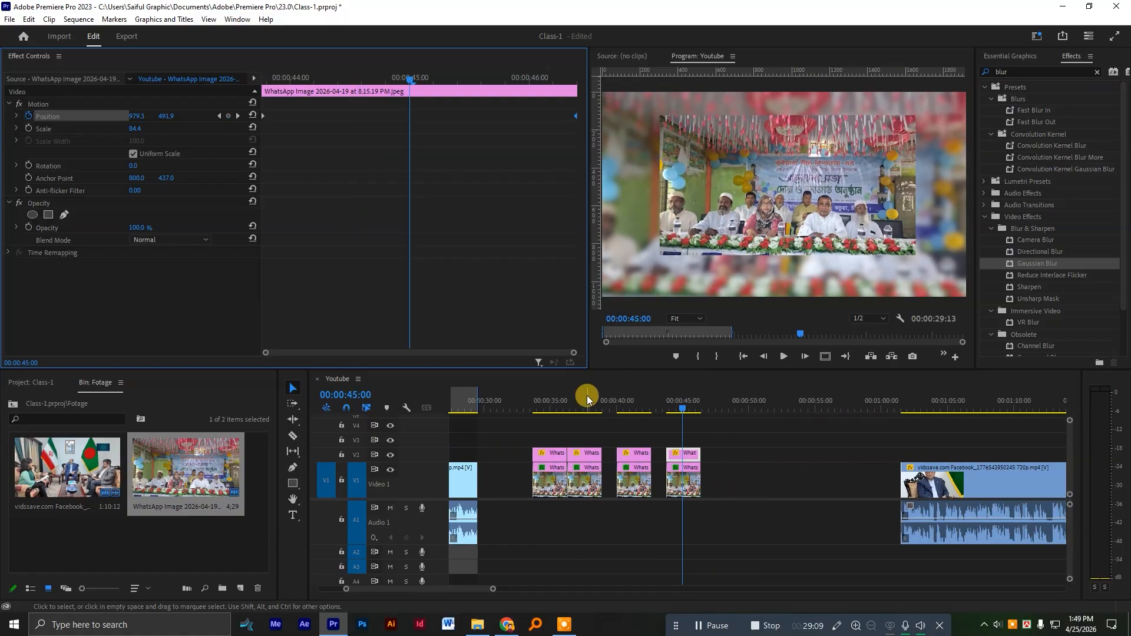
scroll(555, 461, up, 3)
drag(529, 402, 769, 443)
Examine how the four image pairs are arranged on the timeline between the two video clips.
scroll(625, 457, down, 4)
scroll(577, 462, up, 5)
scroll(575, 462, down, 1)
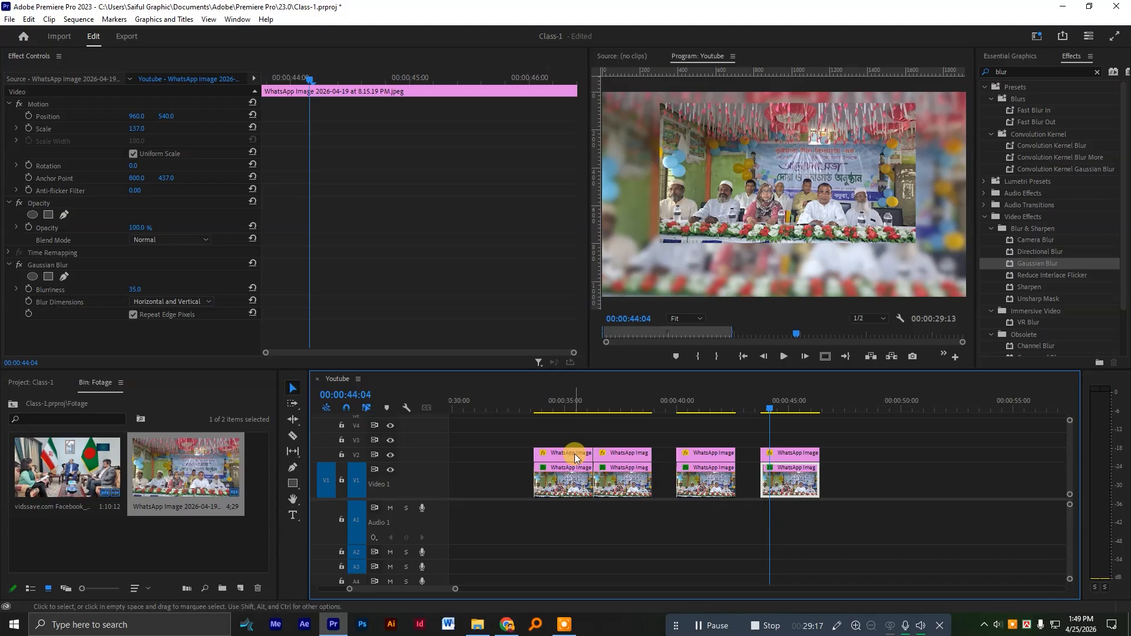
scroll(538, 509, up, 9)
scroll(657, 516, down, 3)
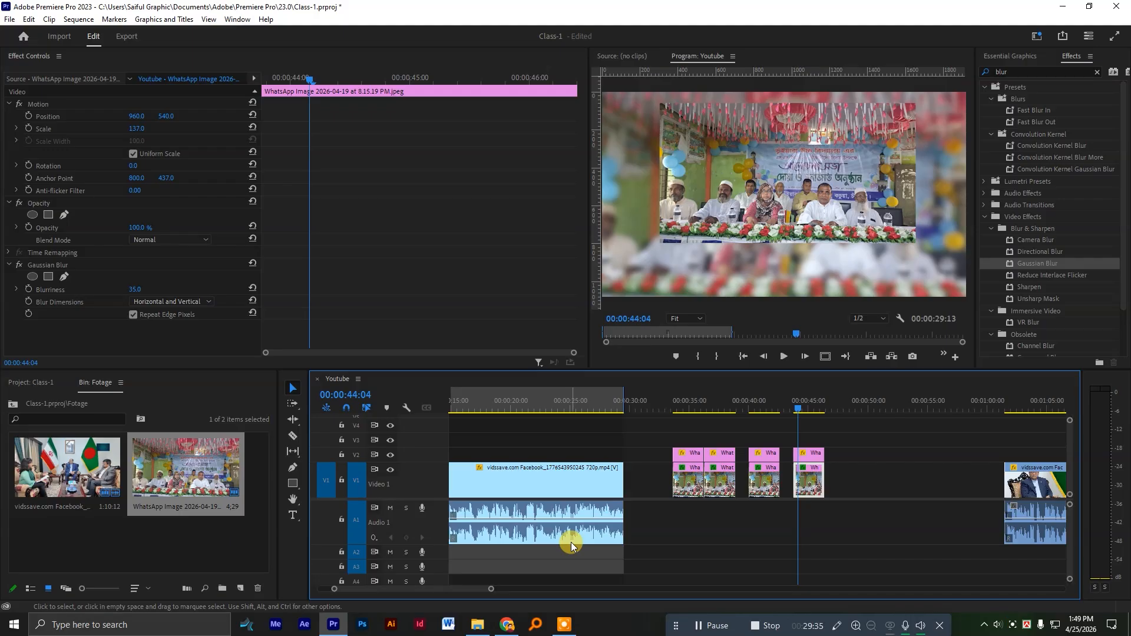
scroll(660, 548, down, 2)
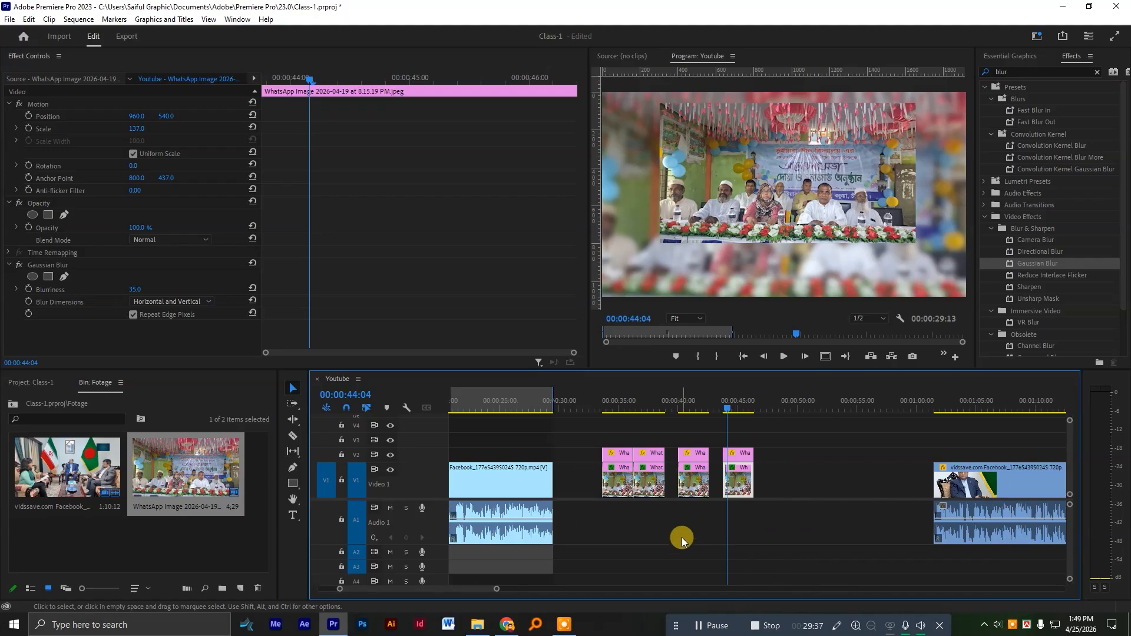
scroll(680, 537, down, 3)
scroll(678, 513, down, 2)
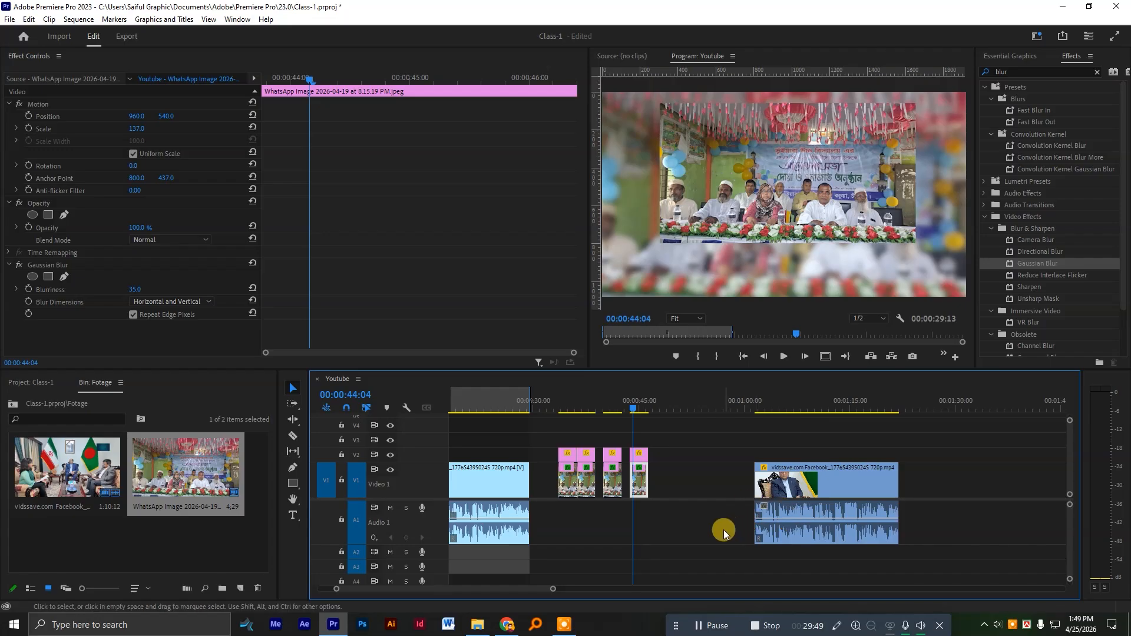
scroll(707, 525, up, 3)
scroll(696, 526, down, 4)
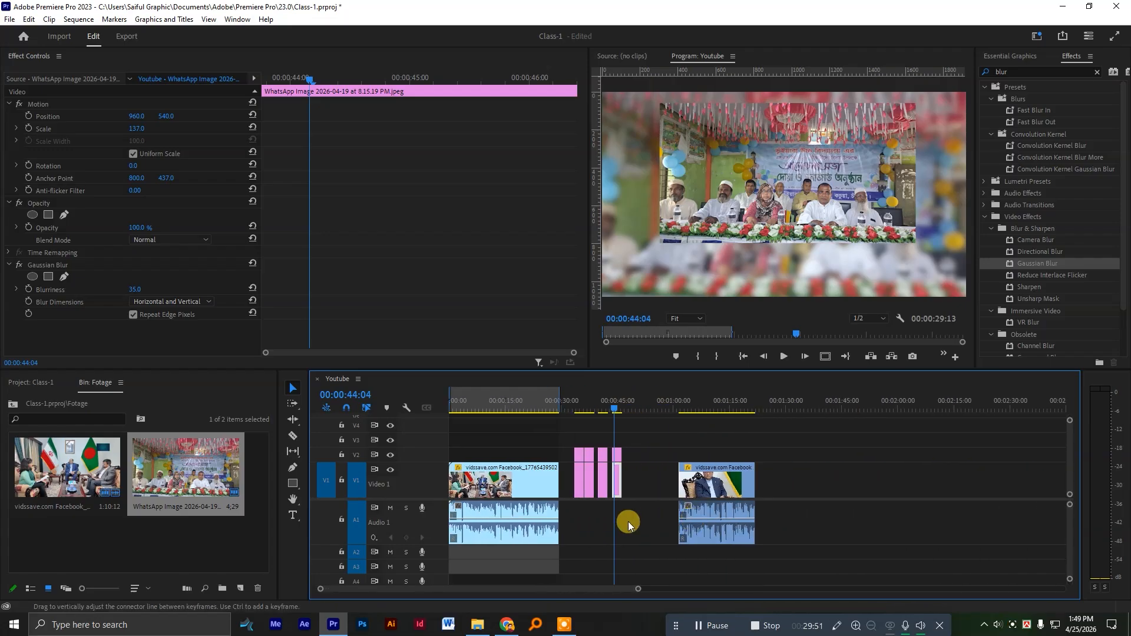
scroll(629, 518, up, 4)
scroll(647, 480, up, 1)
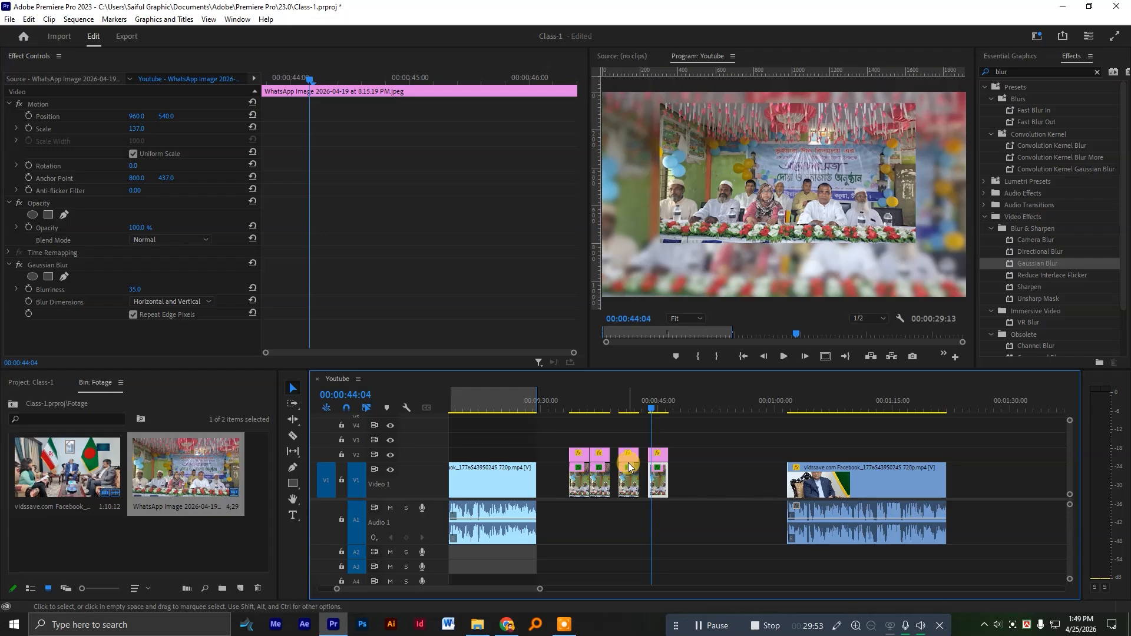